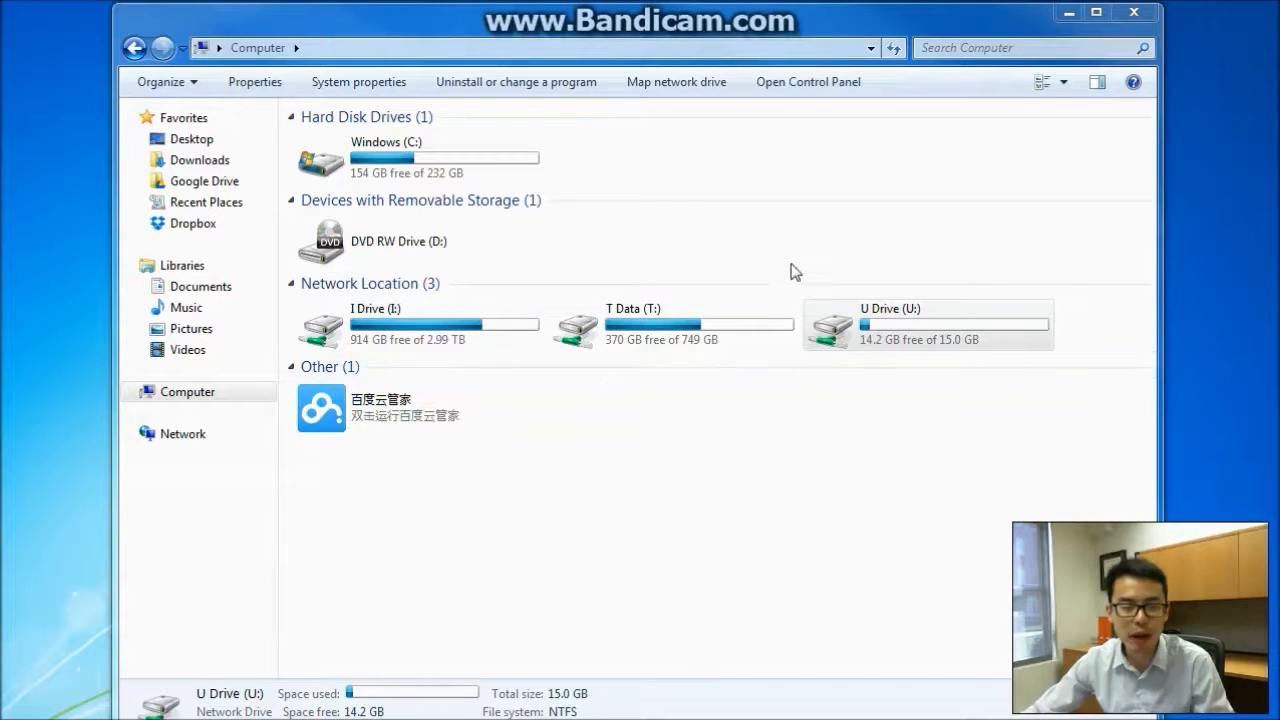
Create a folder named P2 inside the GIS folder on the U: drive and open it
{"action": "double_click", "coordinate": [903, 318]}
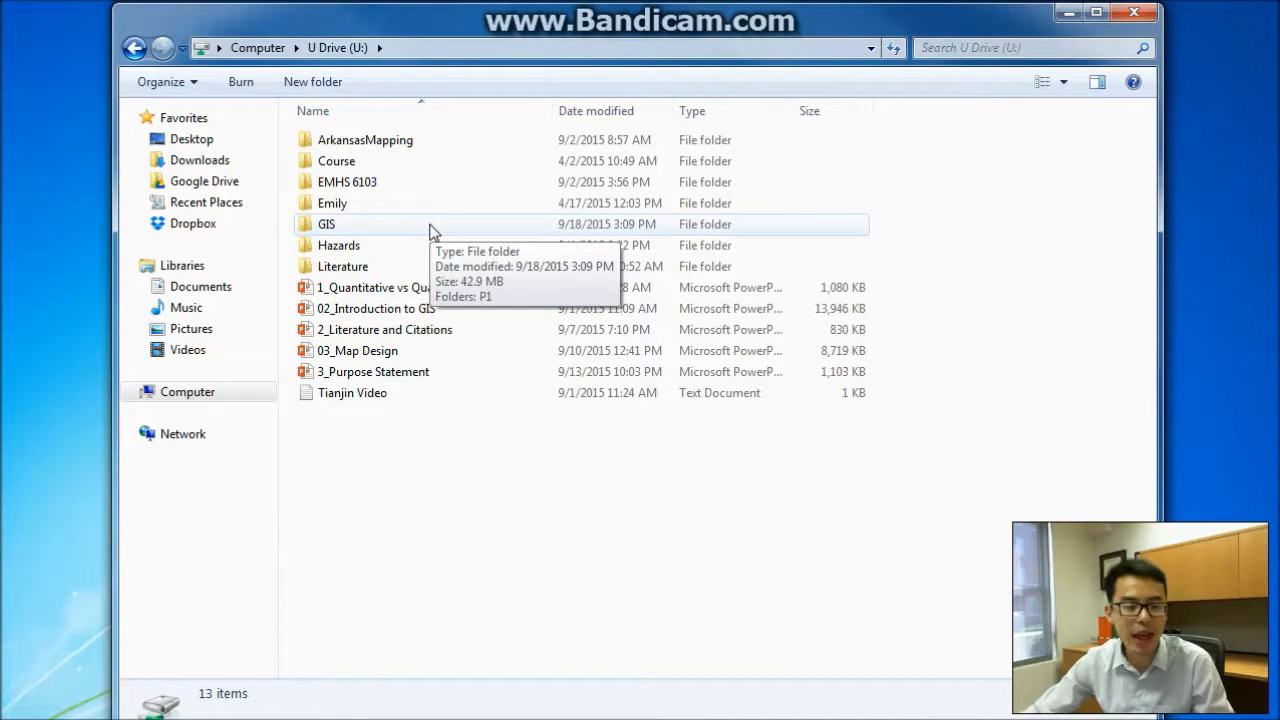
{"action": "double_click", "coordinate": [375, 233]}
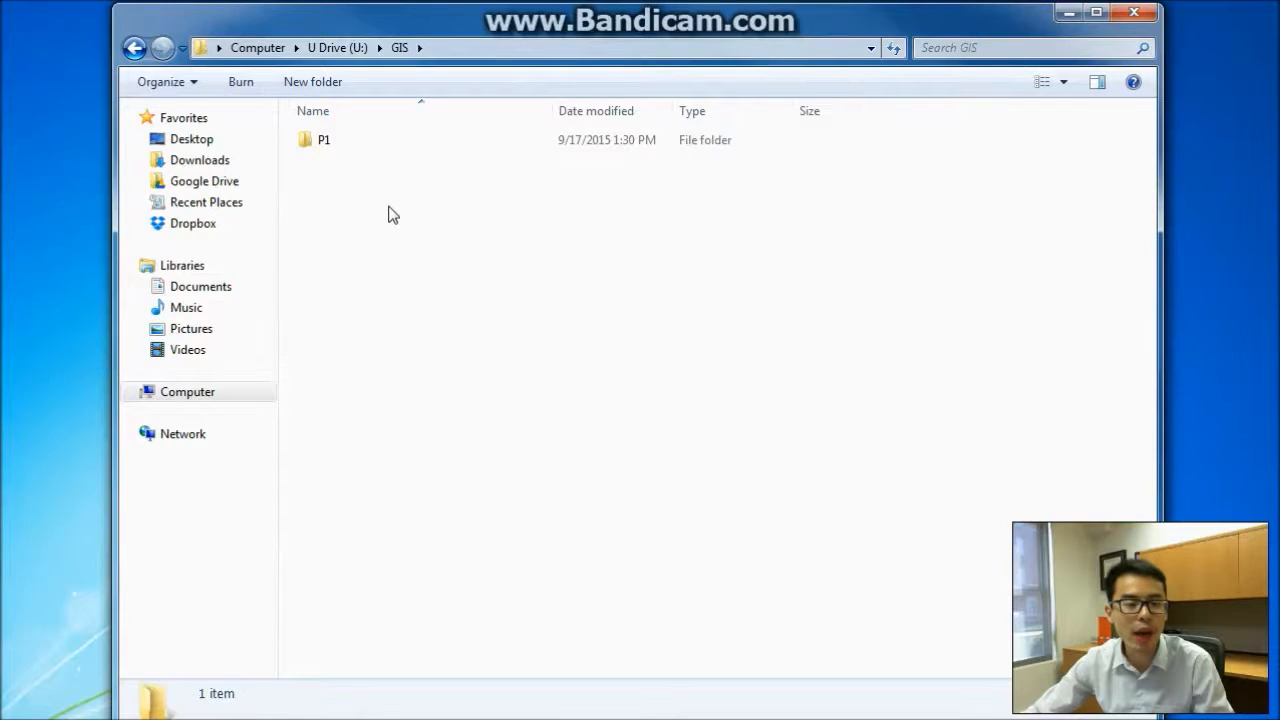
{"action": "right_click", "coordinate": [364, 186]}
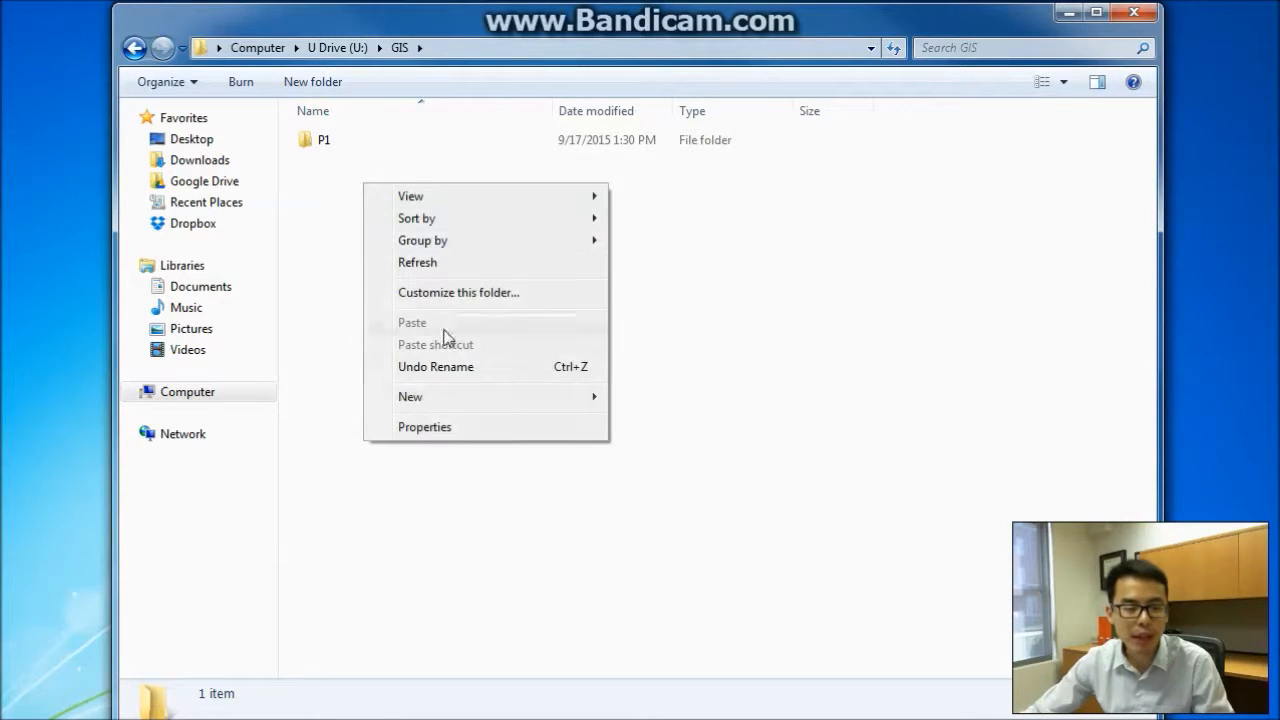
{"action": "mouse_move", "coordinate": [476, 400]}
{"action": "left_click", "coordinate": [636, 398]}
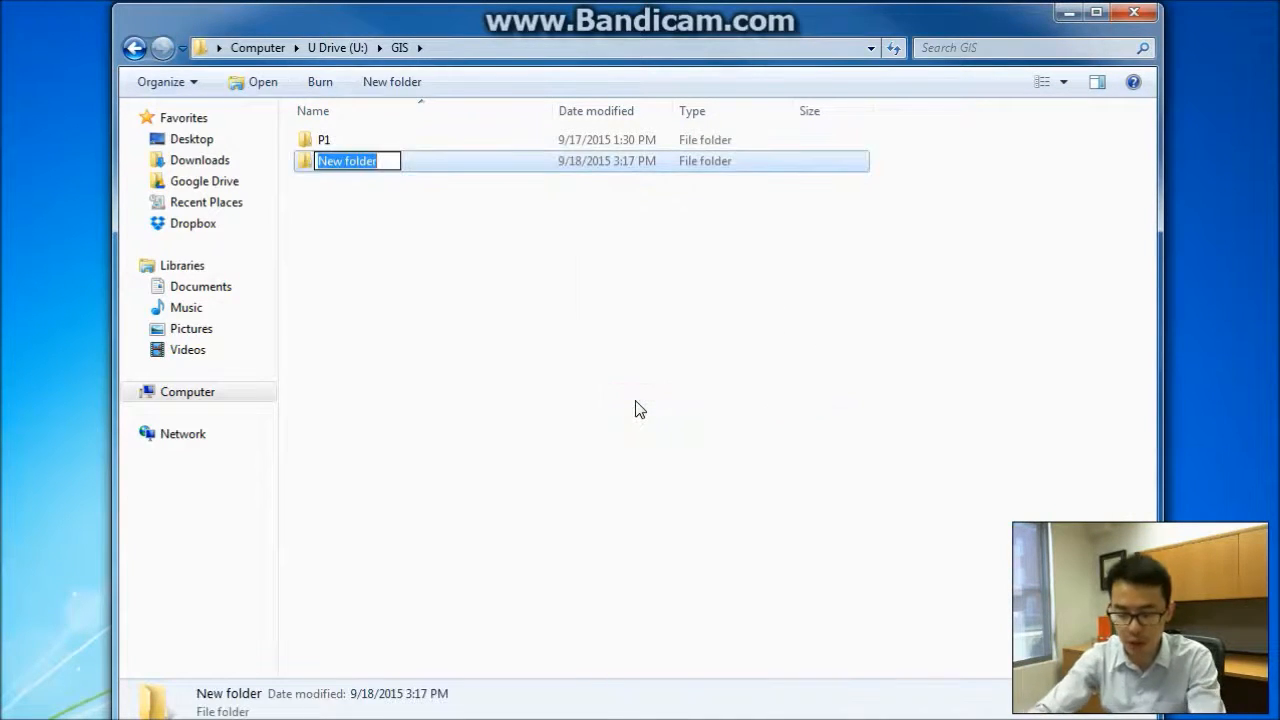
{"action": "type", "text": "P2"}
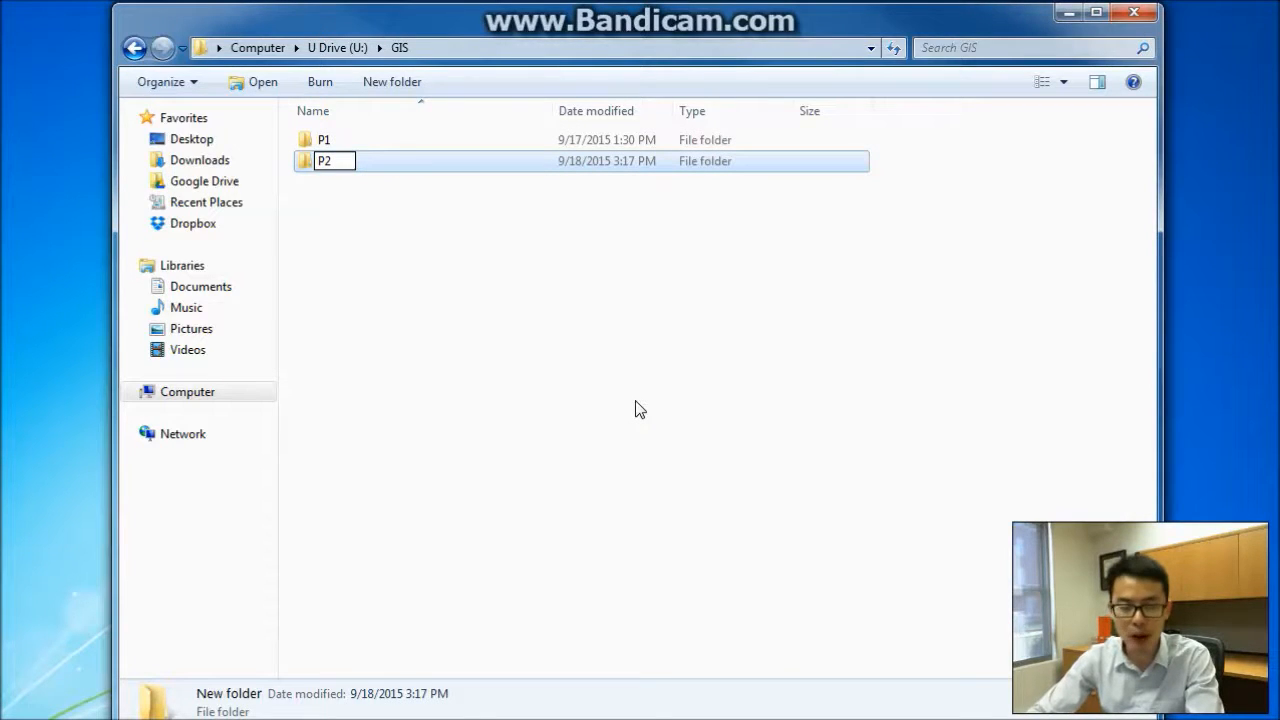
{"action": "key", "text": "Return"}
{"action": "key", "text": "Return"}
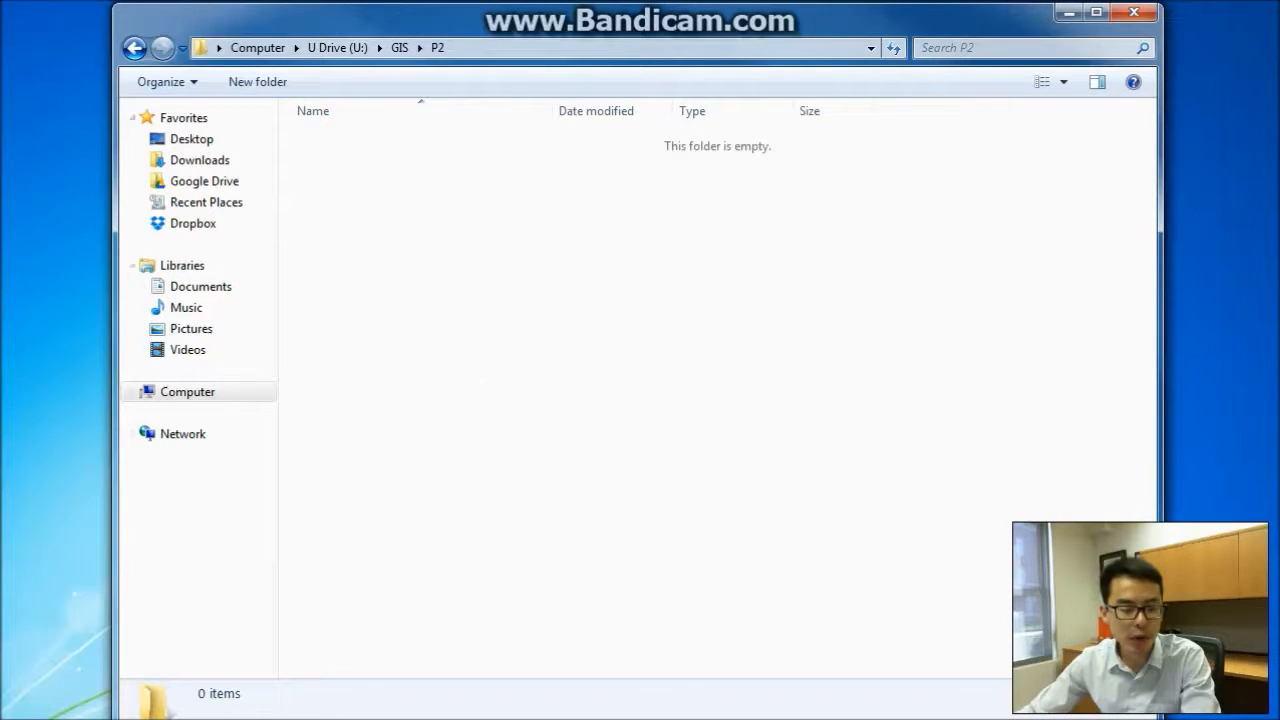
Switch to the browser and download Practice2data.zip from Practice 2 in the Labs of the online Information Technology and Emergency Management course
{"action": "left_click_drag", "start_coordinate": [960, 0], "coordinate": [616, 35]}
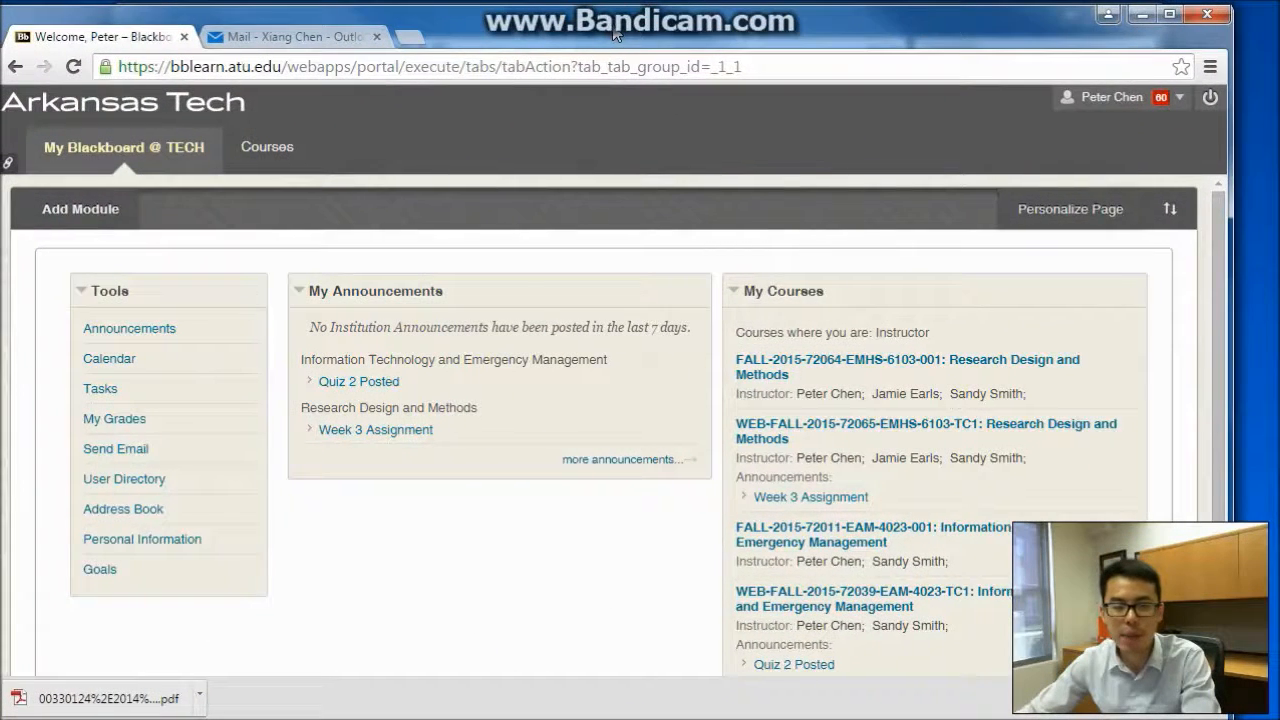
{"action": "left_click", "coordinate": [1002, 596]}
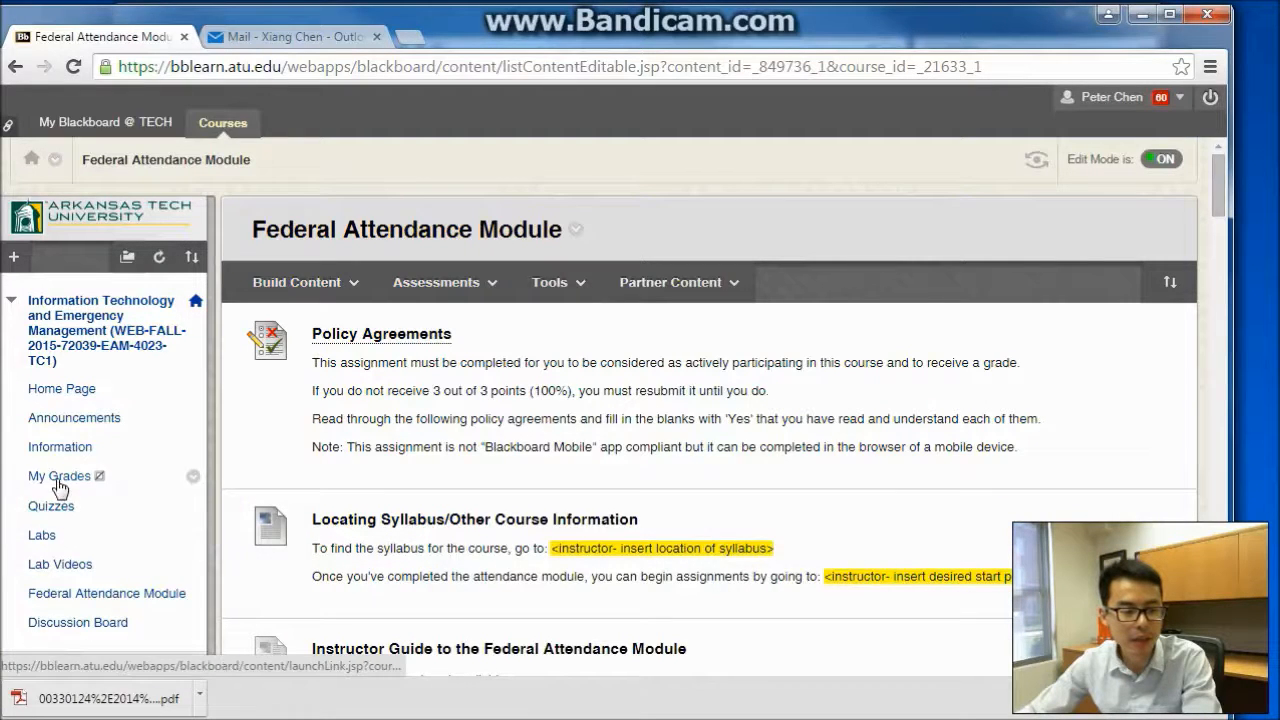
{"action": "left_click", "coordinate": [42, 538]}
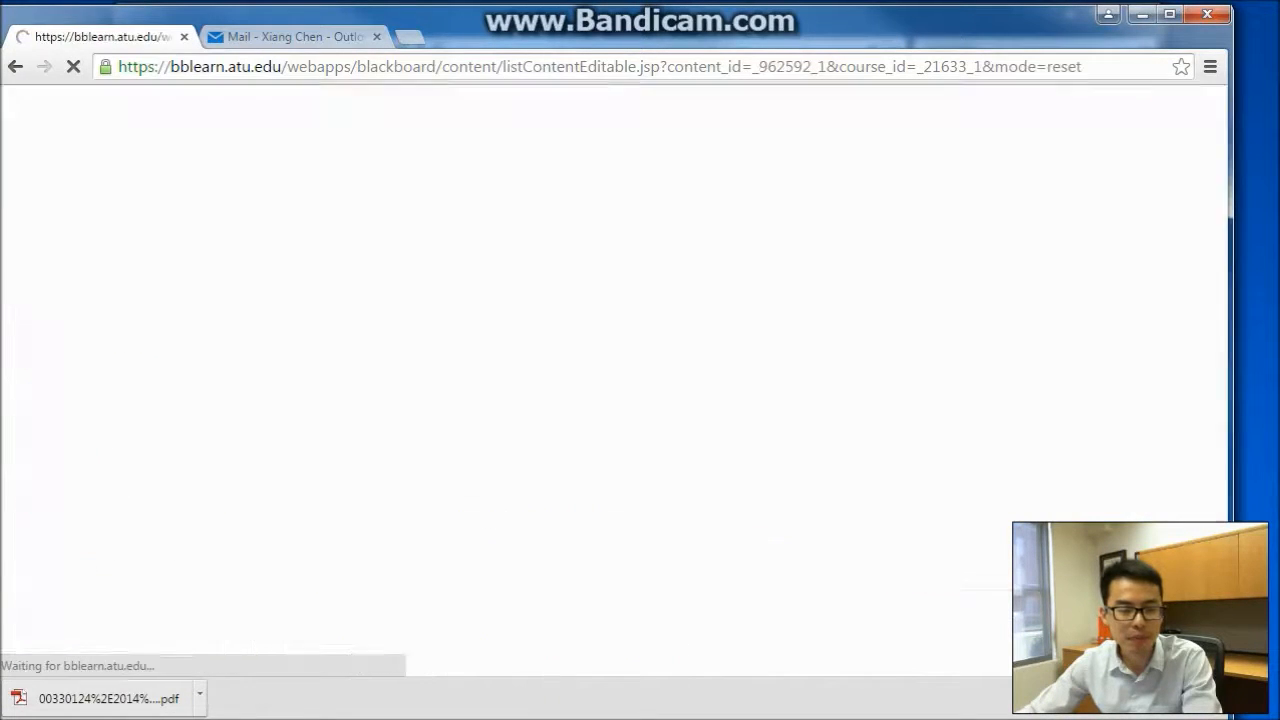
{"action": "scroll", "coordinate": [511, 402], "scroll_direction": "down", "scroll_amount": 2}
{"action": "scroll", "coordinate": [511, 402], "scroll_direction": "down", "scroll_amount": 1}
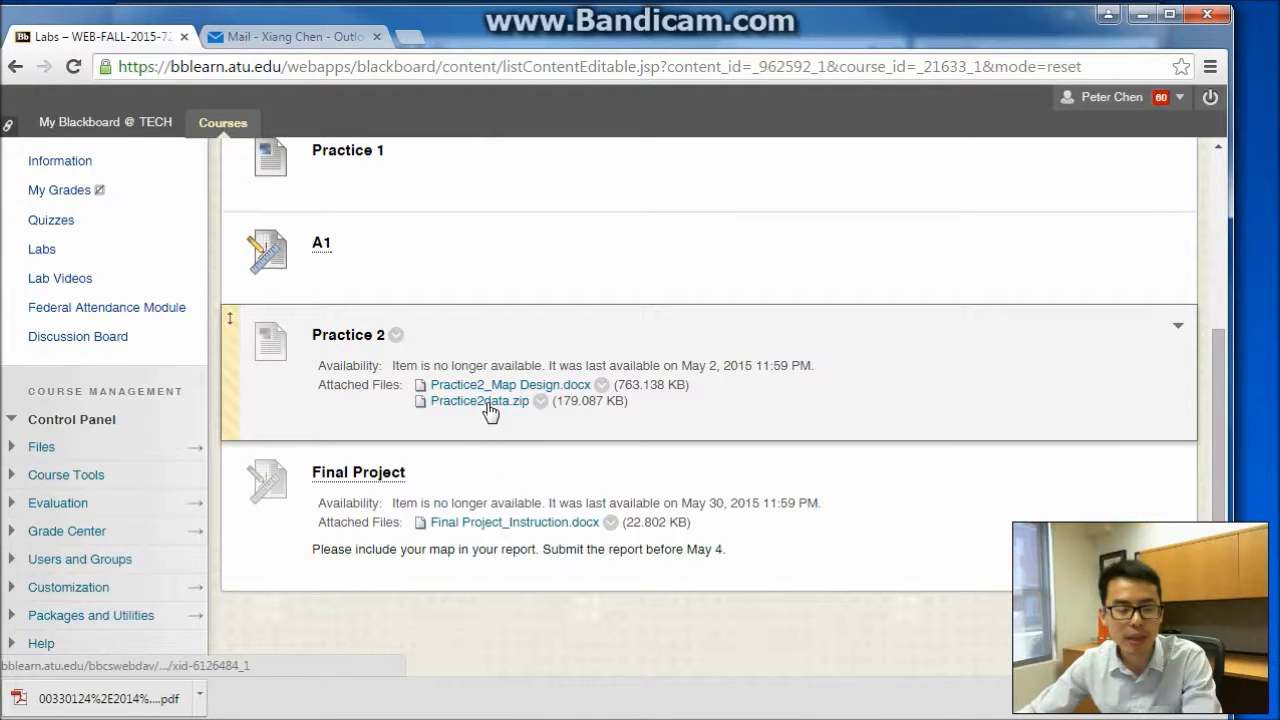
{"action": "left_click", "coordinate": [480, 401]}
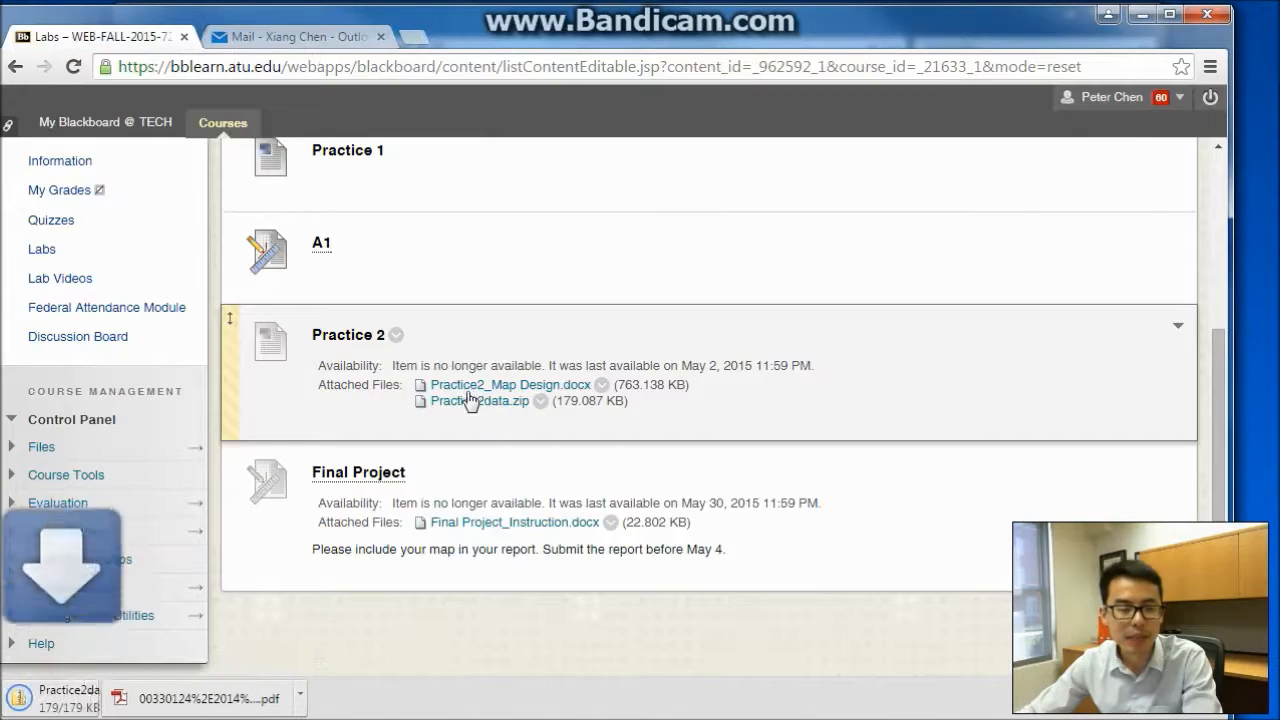
Open the downloaded Practice2data archive and copy all the USstates files it contains
{"action": "left_click", "coordinate": [85, 697]}
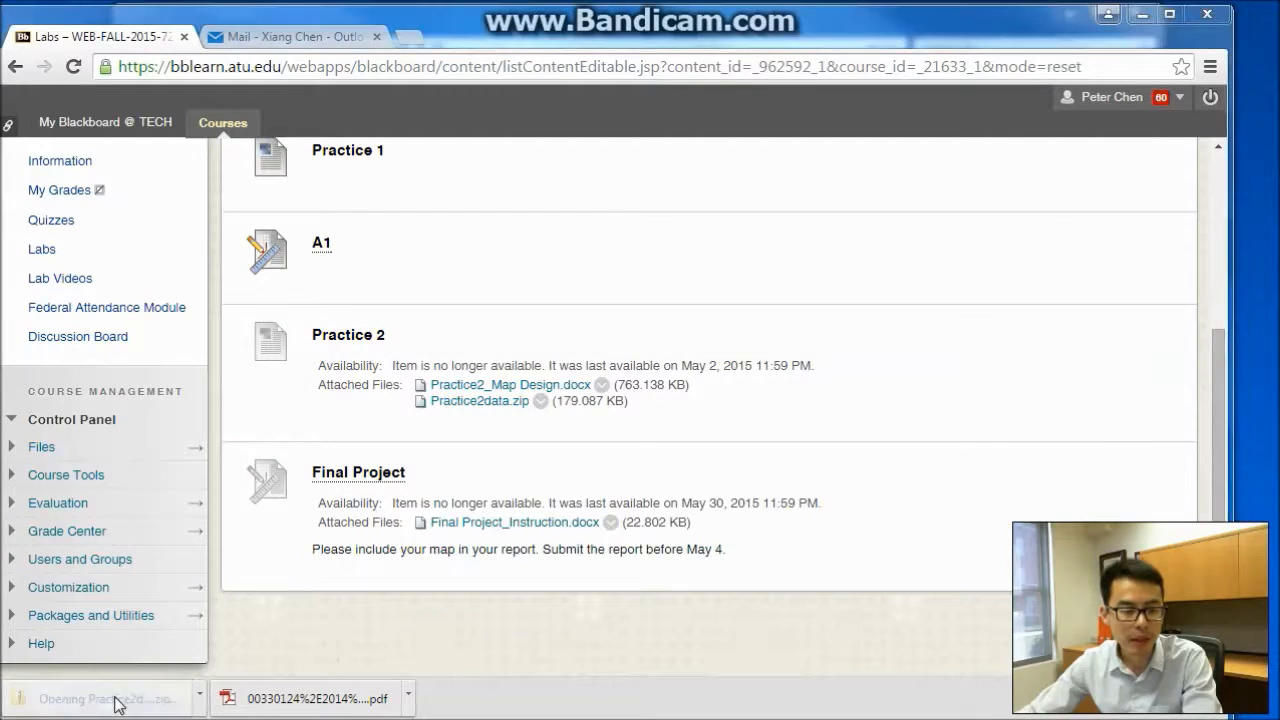
{"action": "left_click_drag", "start_coordinate": [445, 390], "coordinate": [357, 163]}
{"action": "right_click", "coordinate": [357, 163]}
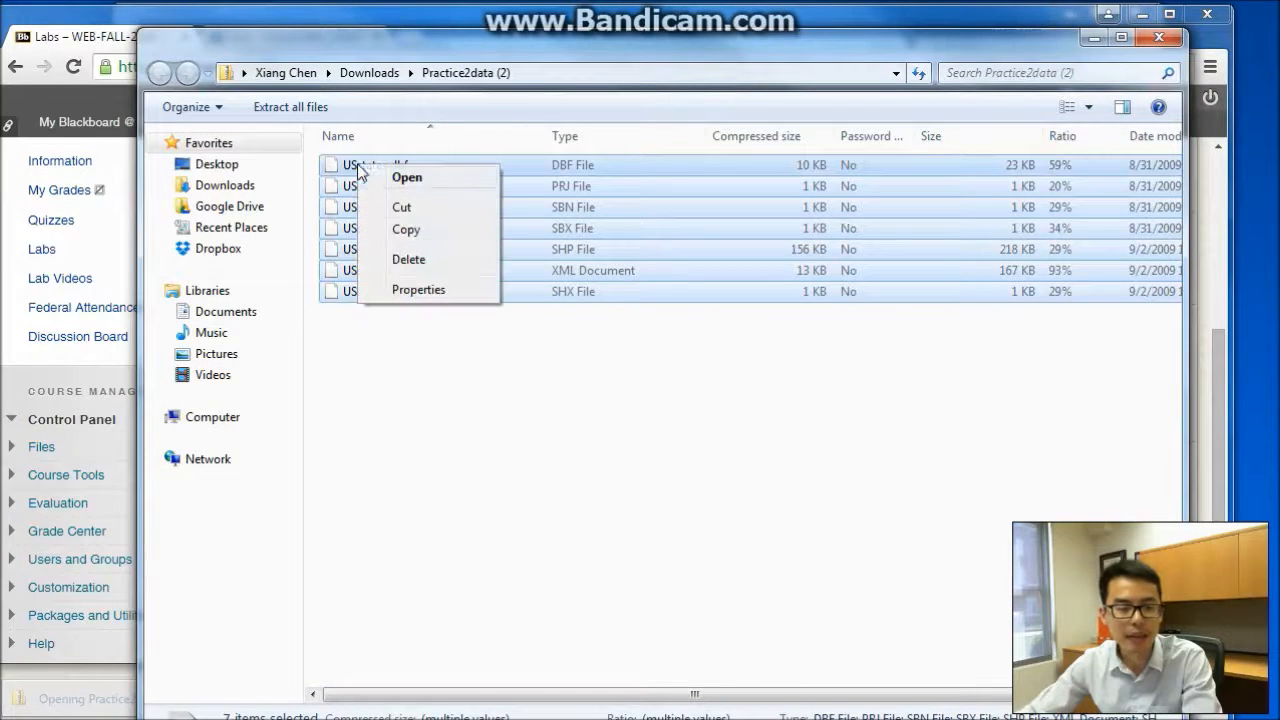
{"action": "left_click", "coordinate": [391, 231]}
{"action": "left_click", "coordinate": [1095, 37]}
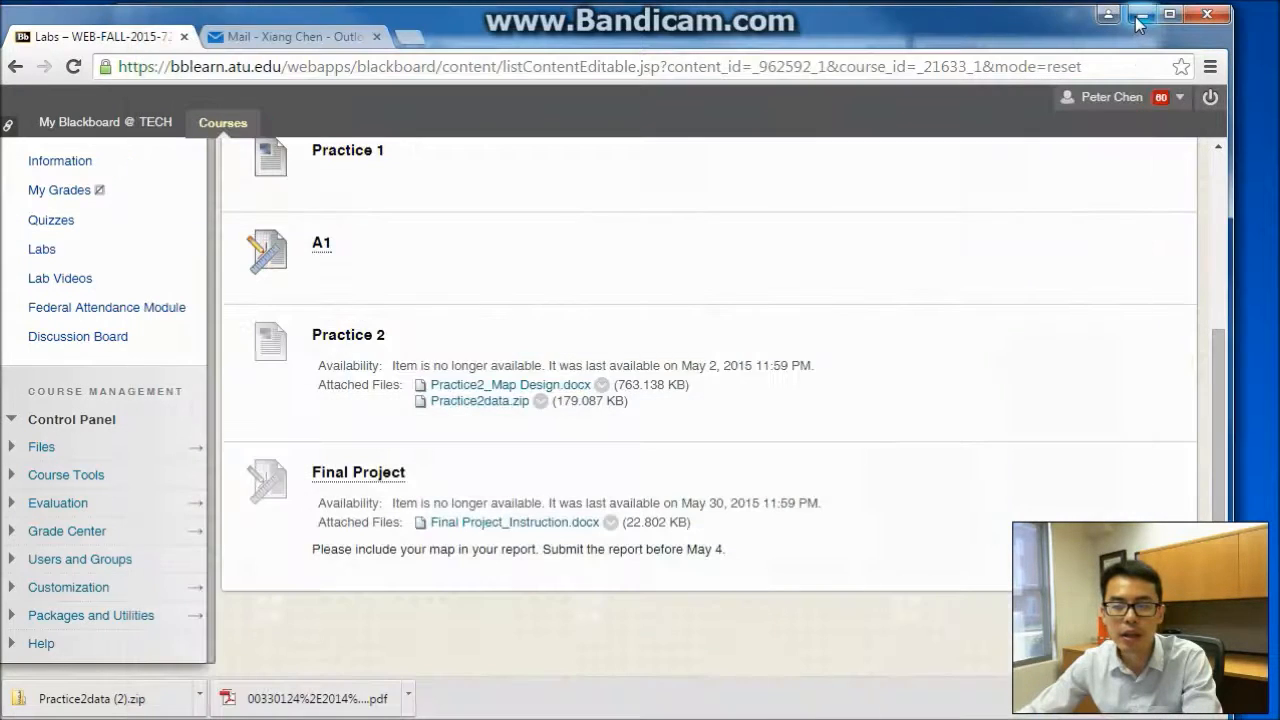
Paste the copied USstates files into the U:\GIS\P2 folder and minimize the folder window
{"action": "left_click", "coordinate": [1141, 15]}
{"action": "right_click", "coordinate": [488, 226]}
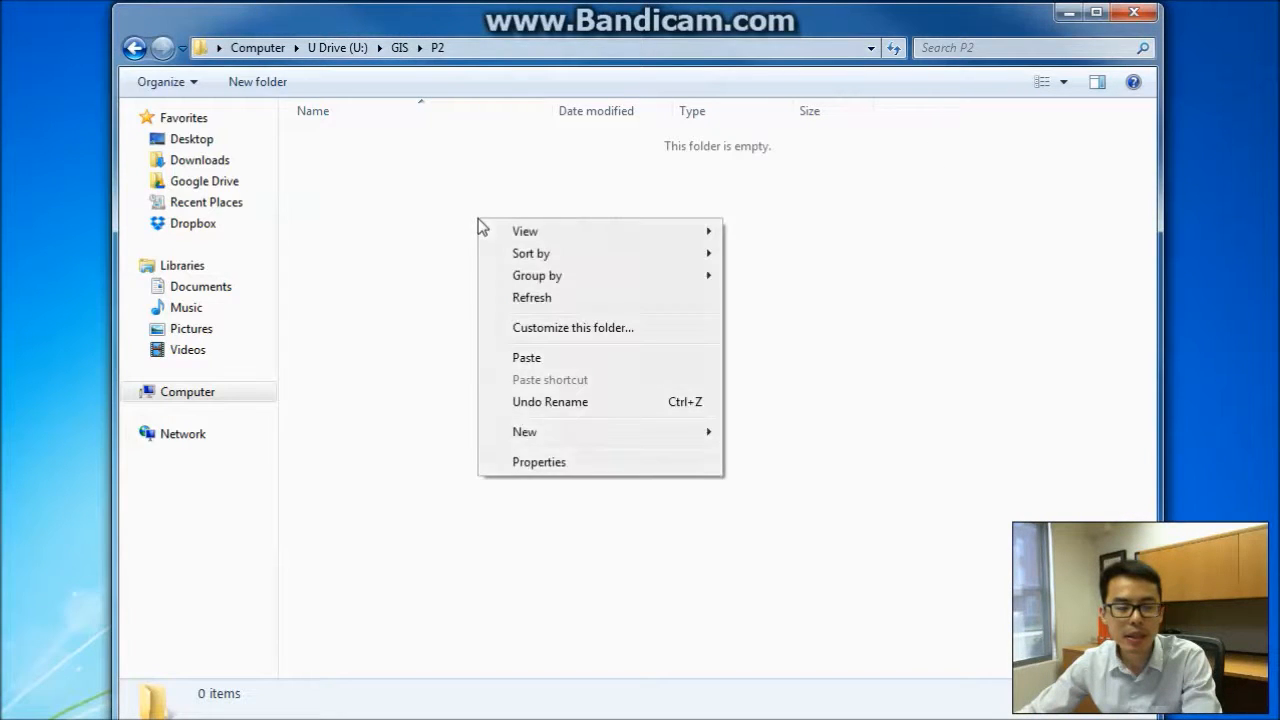
{"action": "left_click", "coordinate": [540, 354]}
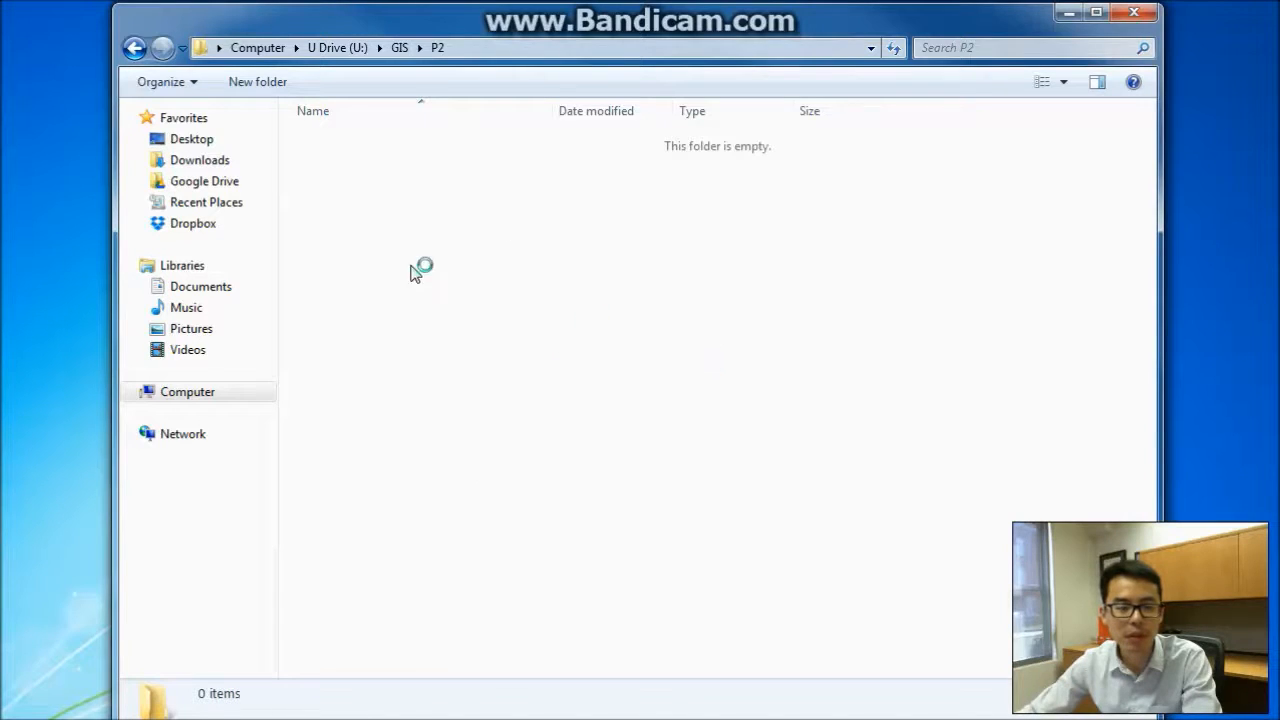
{"action": "left_click", "coordinate": [588, 422]}
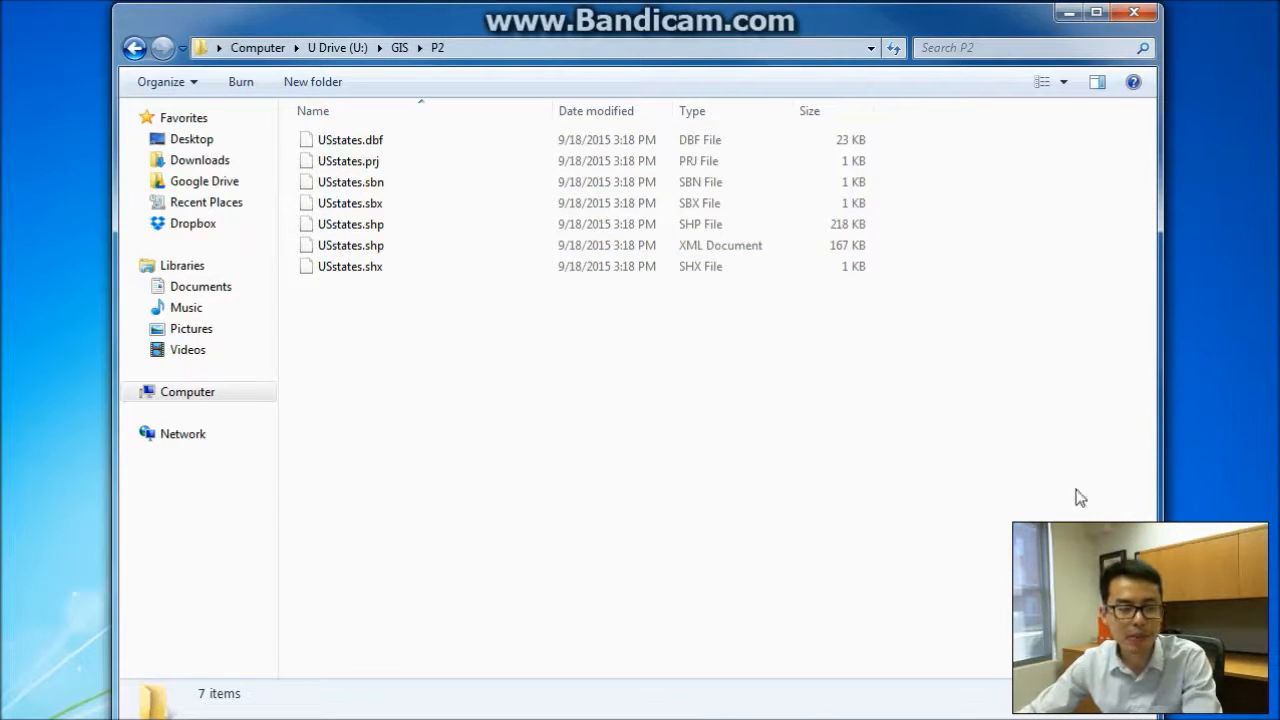
{"action": "left_click", "coordinate": [1068, 12]}
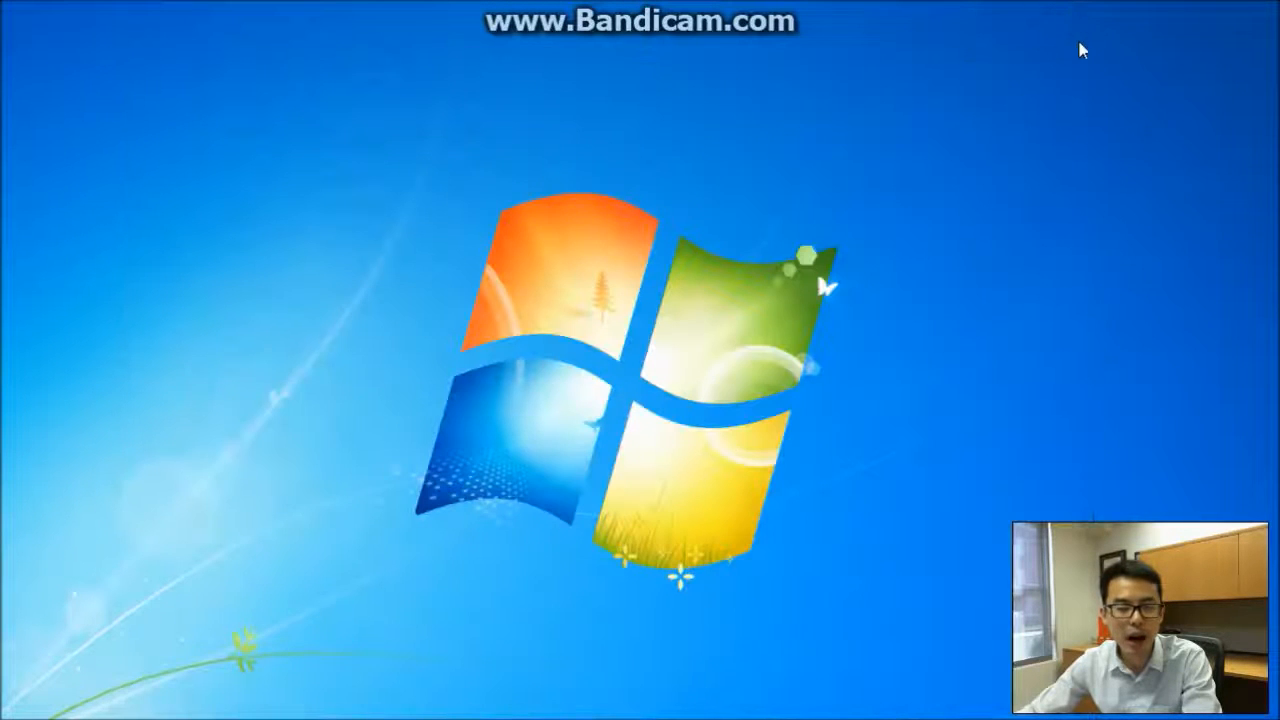
Switch to ArcMap and start adding data to the untitled map
{"action": "mouse_move", "coordinate": [776, 719]}
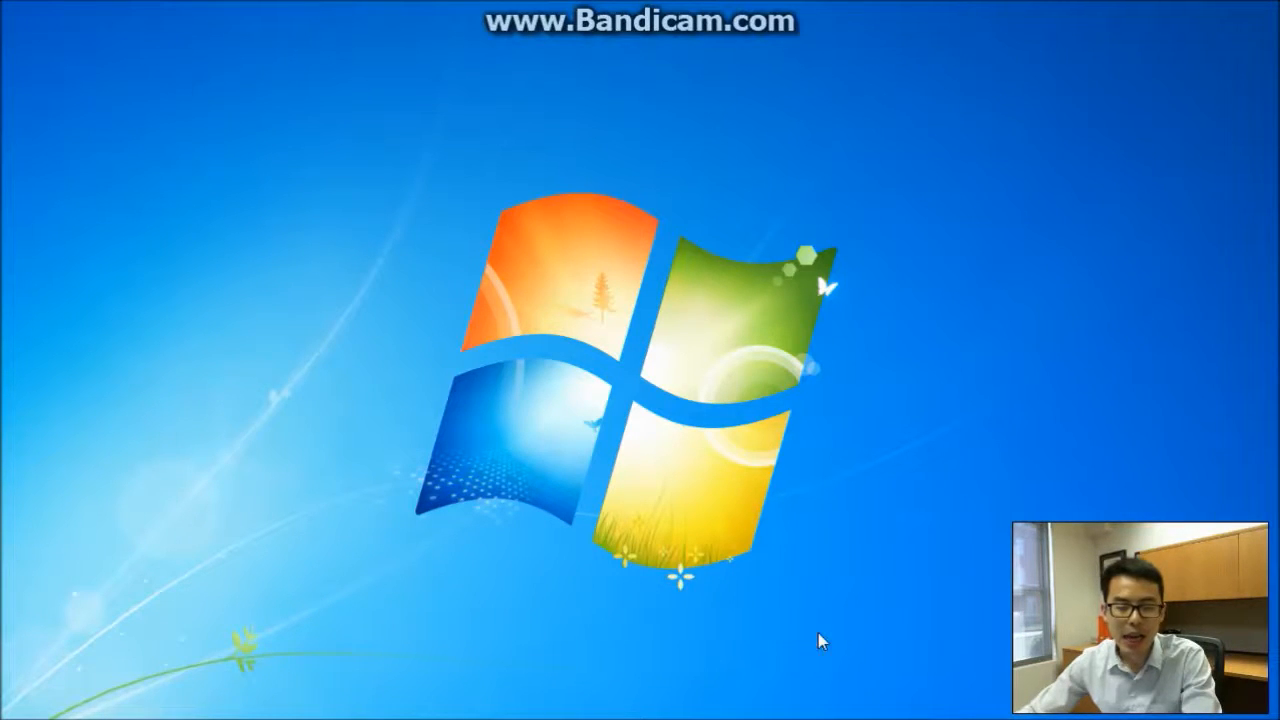
{"action": "left_click_drag", "start_coordinate": [1279, 60], "coordinate": [319, 20]}
{"action": "left_click", "coordinate": [270, 72]}
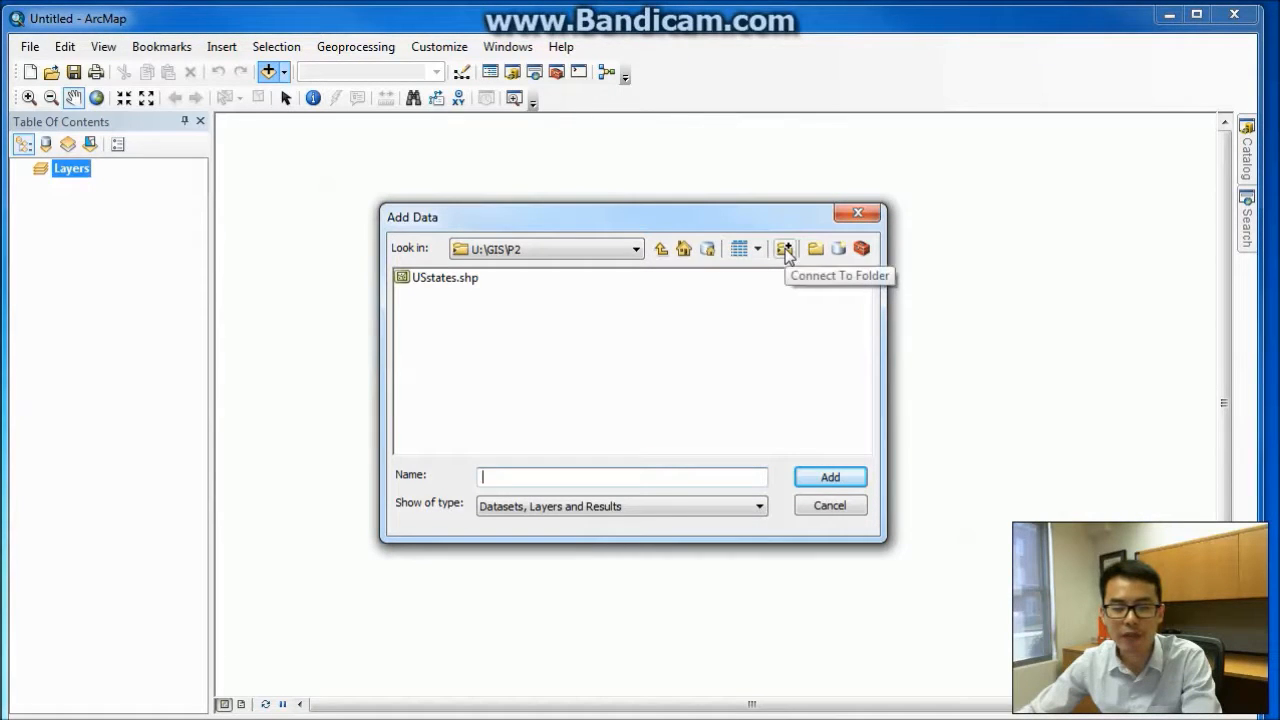
{"action": "left_click", "coordinate": [584, 249]}
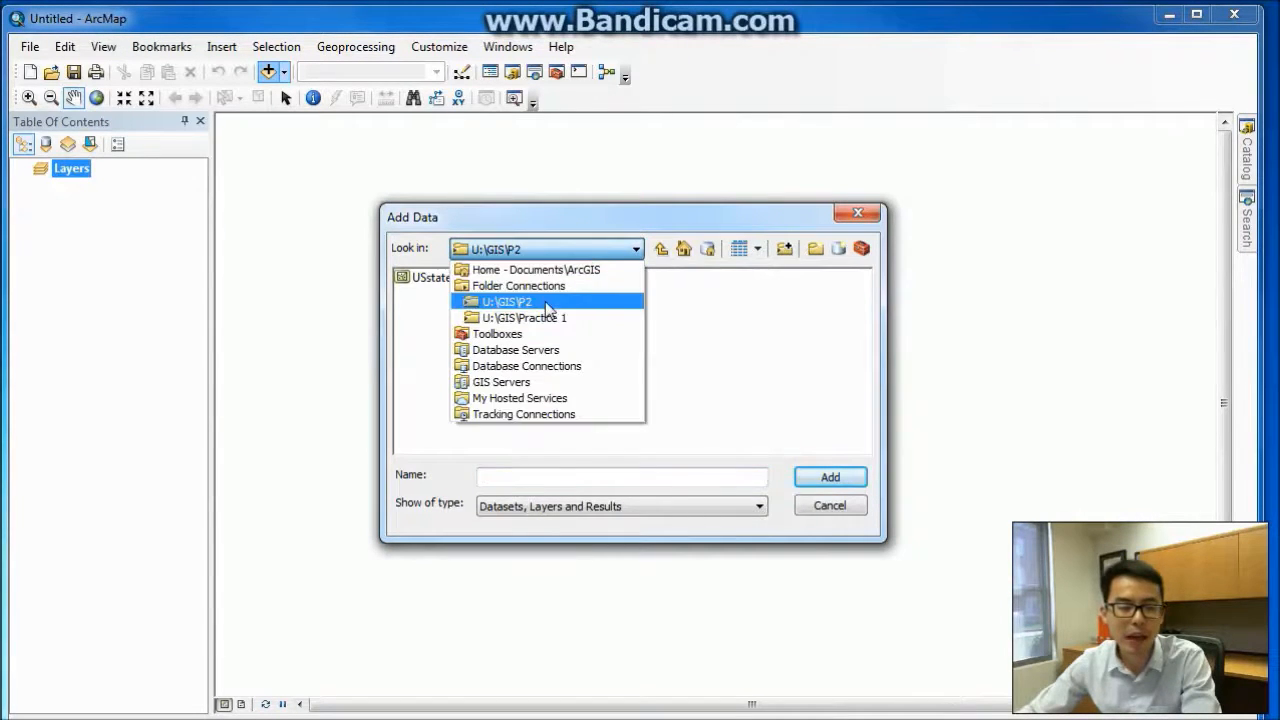
{"action": "left_click", "coordinate": [783, 232]}
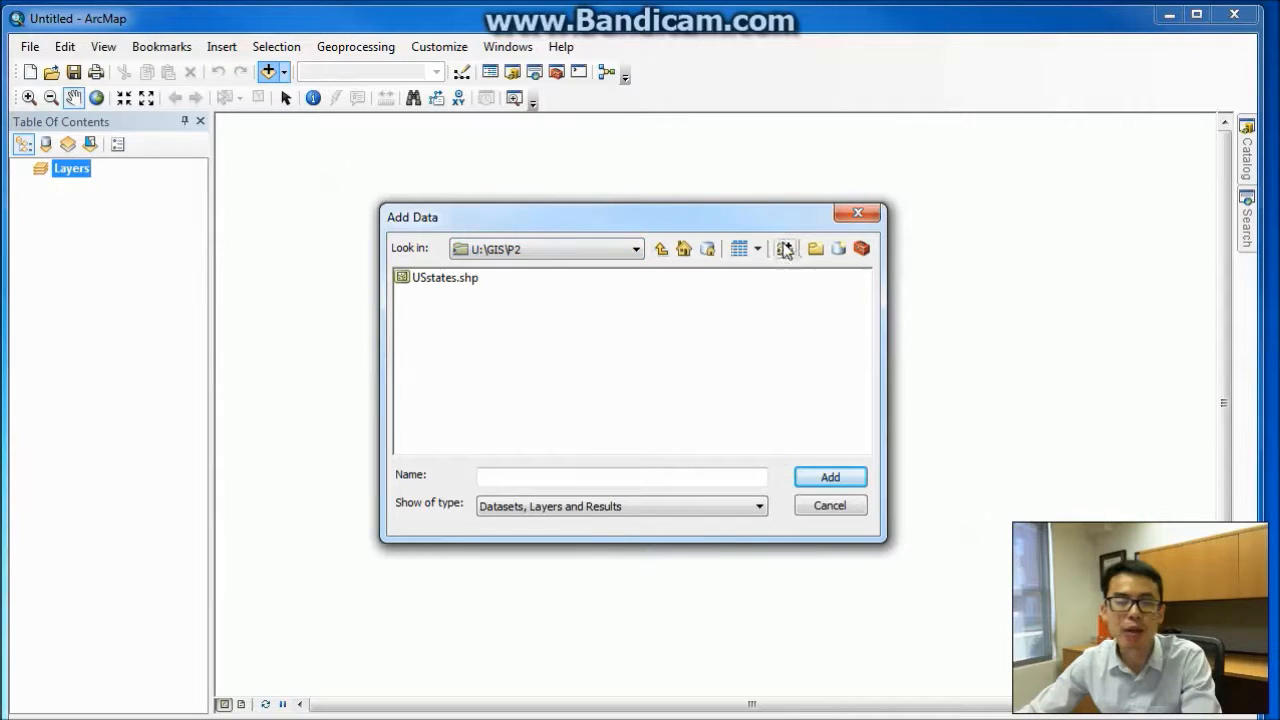
{"action": "left_click", "coordinate": [784, 250]}
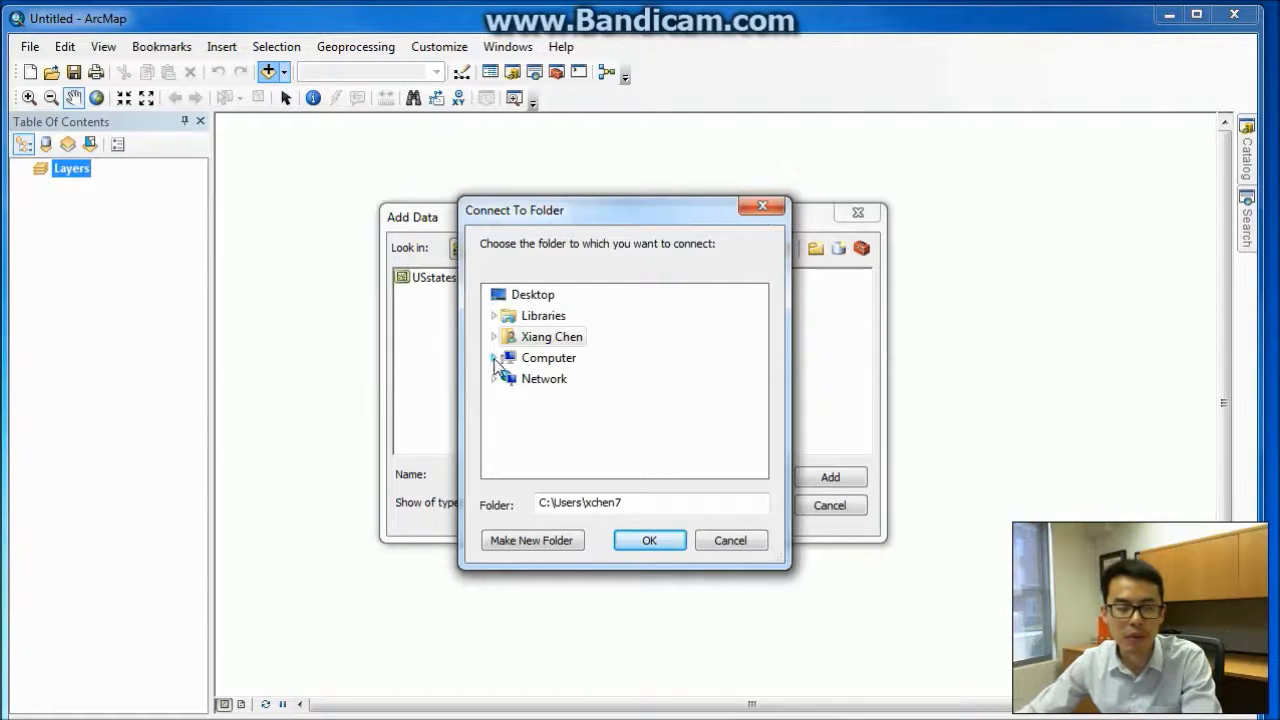
{"action": "left_click", "coordinate": [746, 210]}
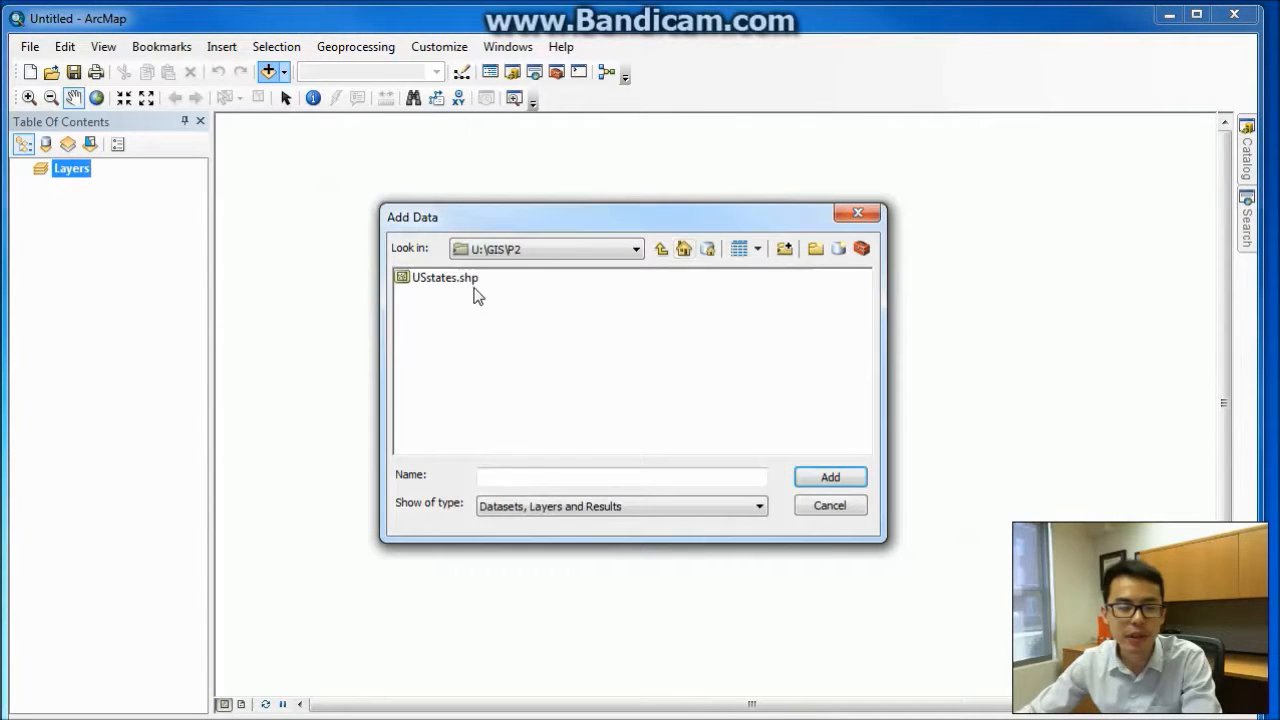
Add USstates.shp from U:\GIS\P2 to the map and open the layer's attribute table
{"action": "left_click", "coordinate": [462, 280]}
{"action": "left_click", "coordinate": [826, 477]}
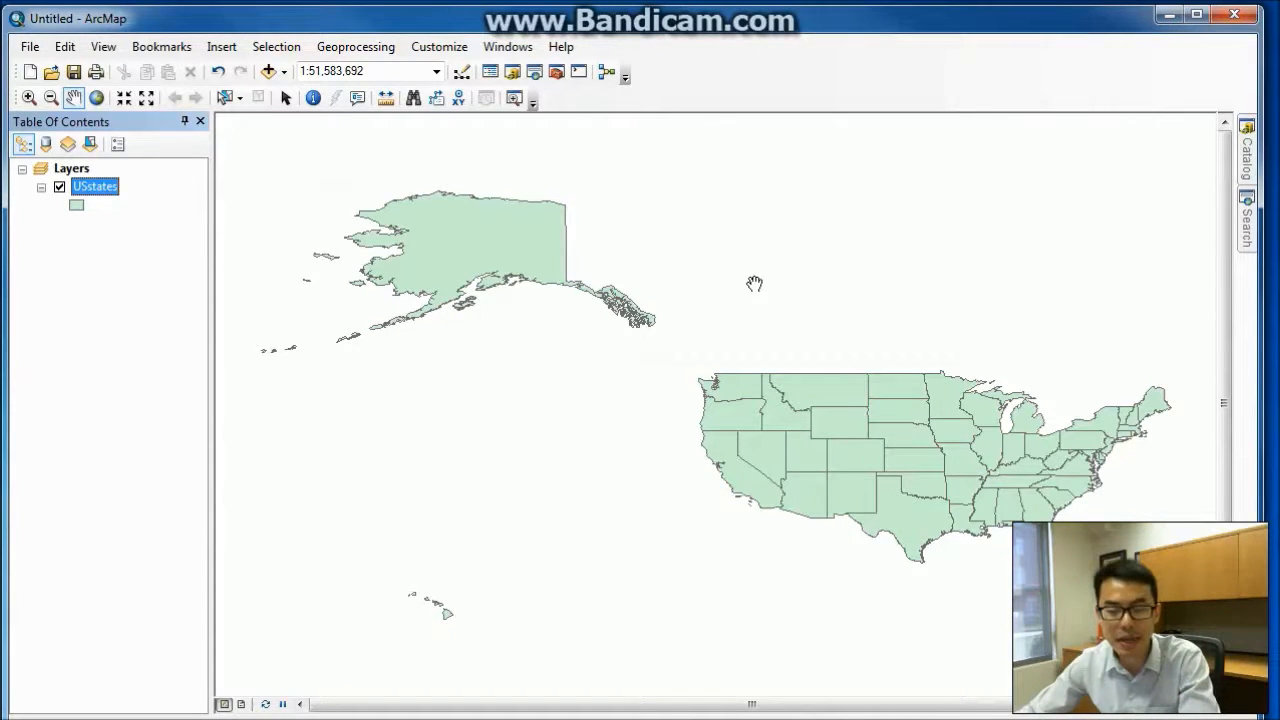
{"action": "right_click", "coordinate": [97, 192]}
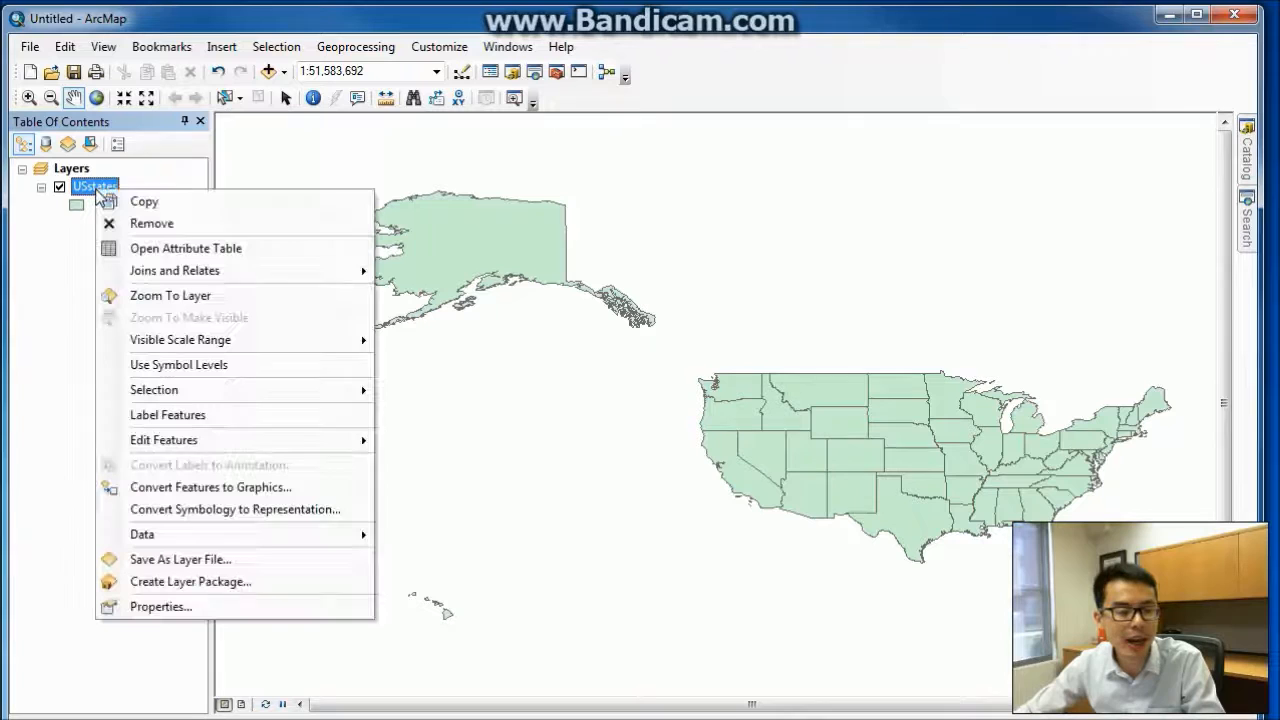
{"action": "left_click", "coordinate": [136, 250]}
{"action": "left_click_drag", "start_coordinate": [1279, 195], "coordinate": [262, 157]}
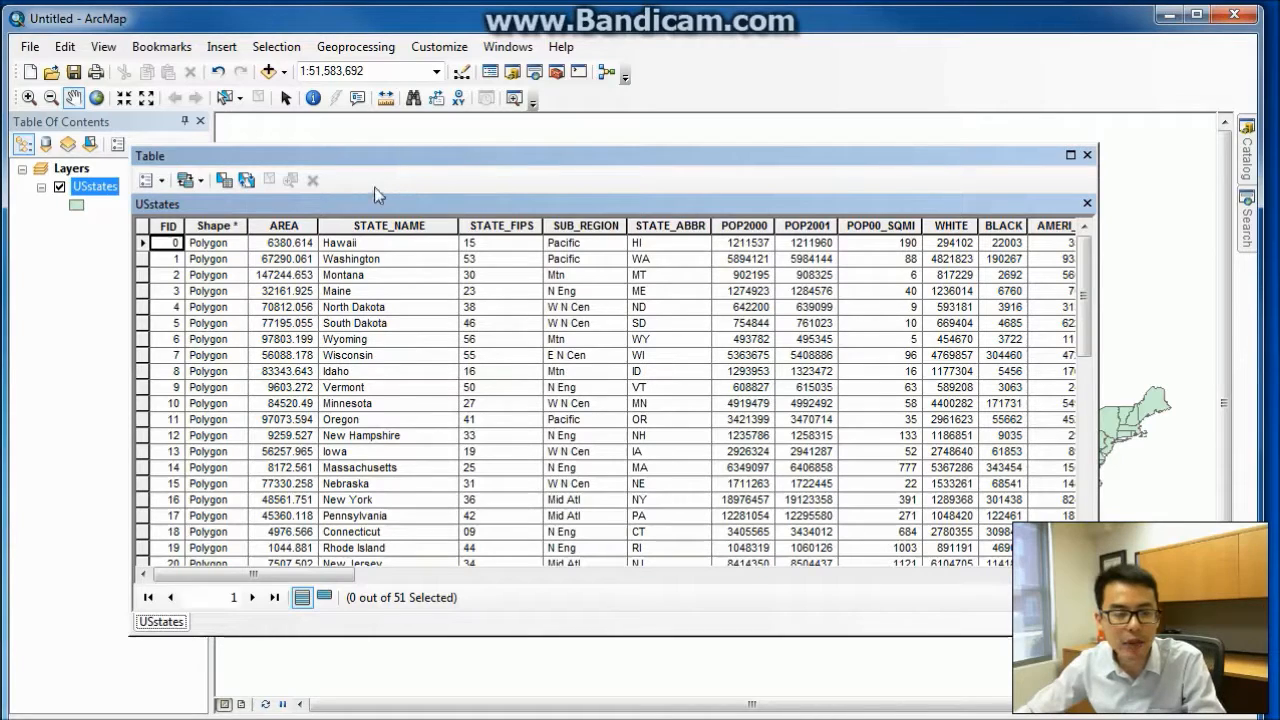
Select the Montana, North Dakota, South Dakota, Wyoming, Wisconsin and Idaho records together in the USstates attribute table
{"action": "left_click", "coordinate": [143, 259]}
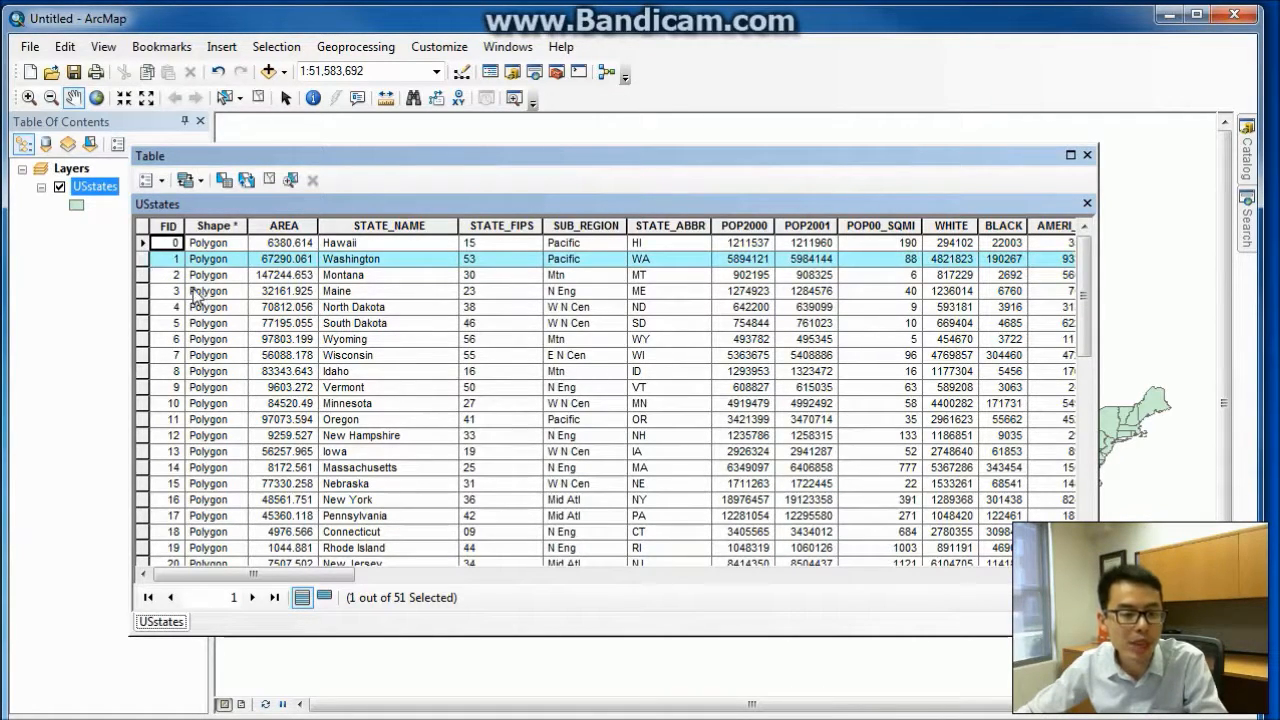
{"action": "left_click", "coordinate": [143, 276]}
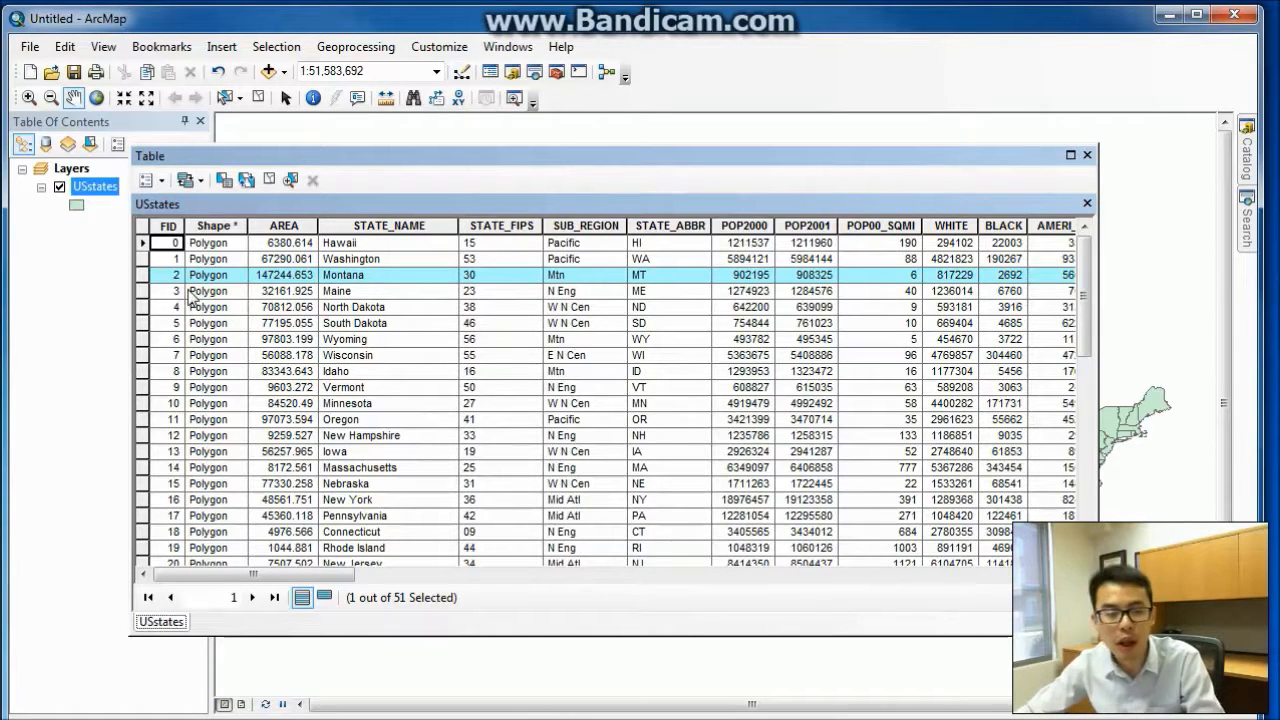
{"action": "left_click", "coordinate": [142, 307], "text": "ctrl"}
{"action": "left_click", "coordinate": [142, 323], "text": "ctrl"}
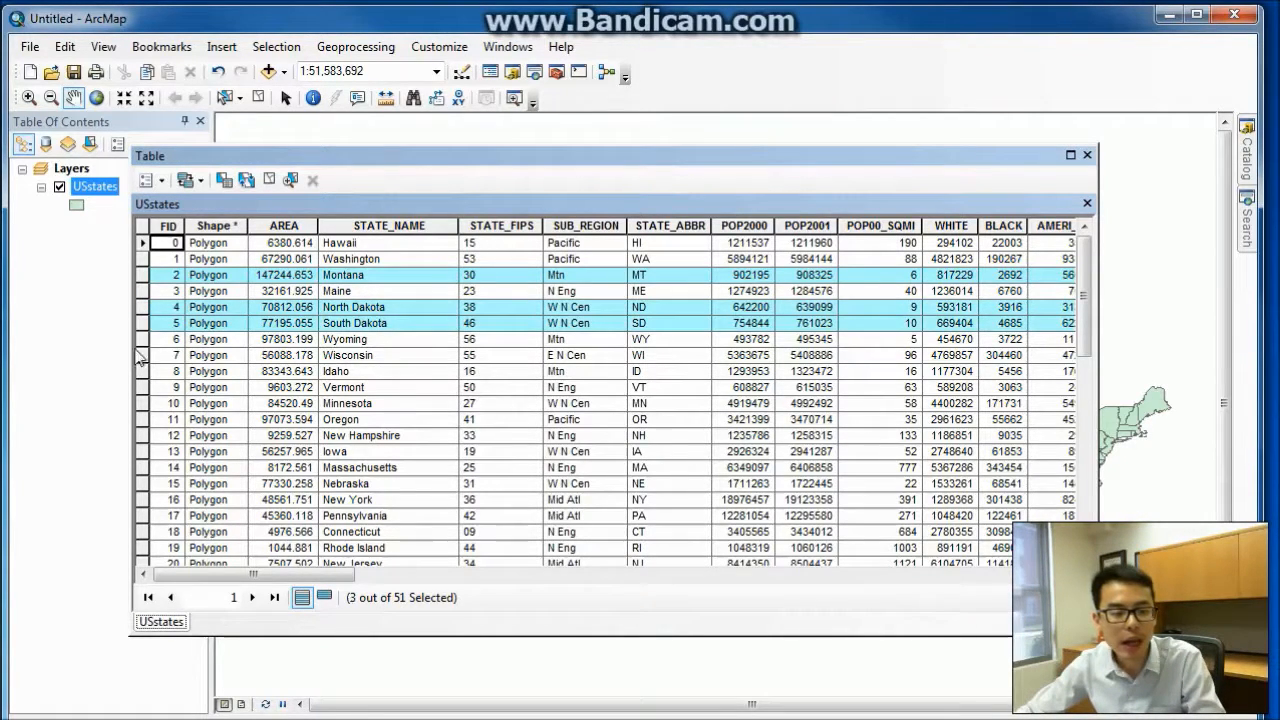
{"action": "left_click", "coordinate": [142, 339], "text": "ctrl"}
{"action": "left_click", "coordinate": [143, 355], "text": "ctrl"}
{"action": "left_click", "coordinate": [145, 371], "text": "ctrl"}
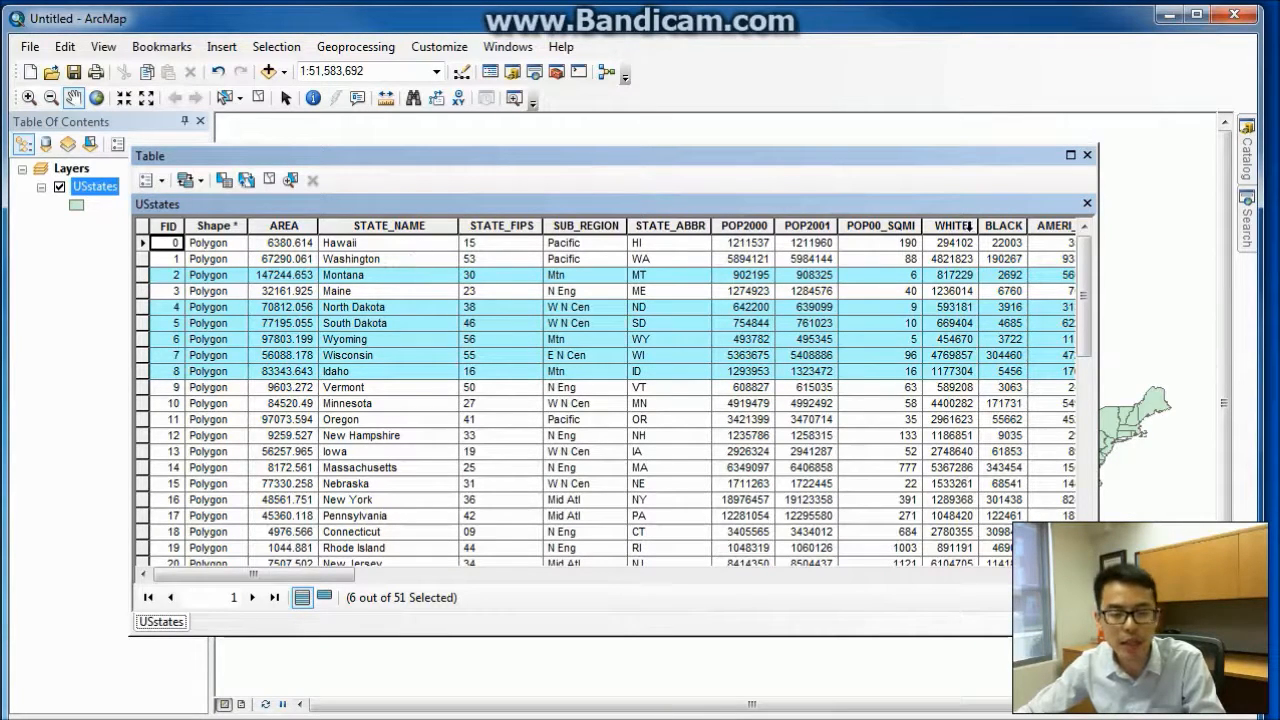
Move the attribute table aside to view the selected states on the map, and clear the selection
{"action": "left_click_drag", "start_coordinate": [992, 157], "coordinate": [990, 620]}
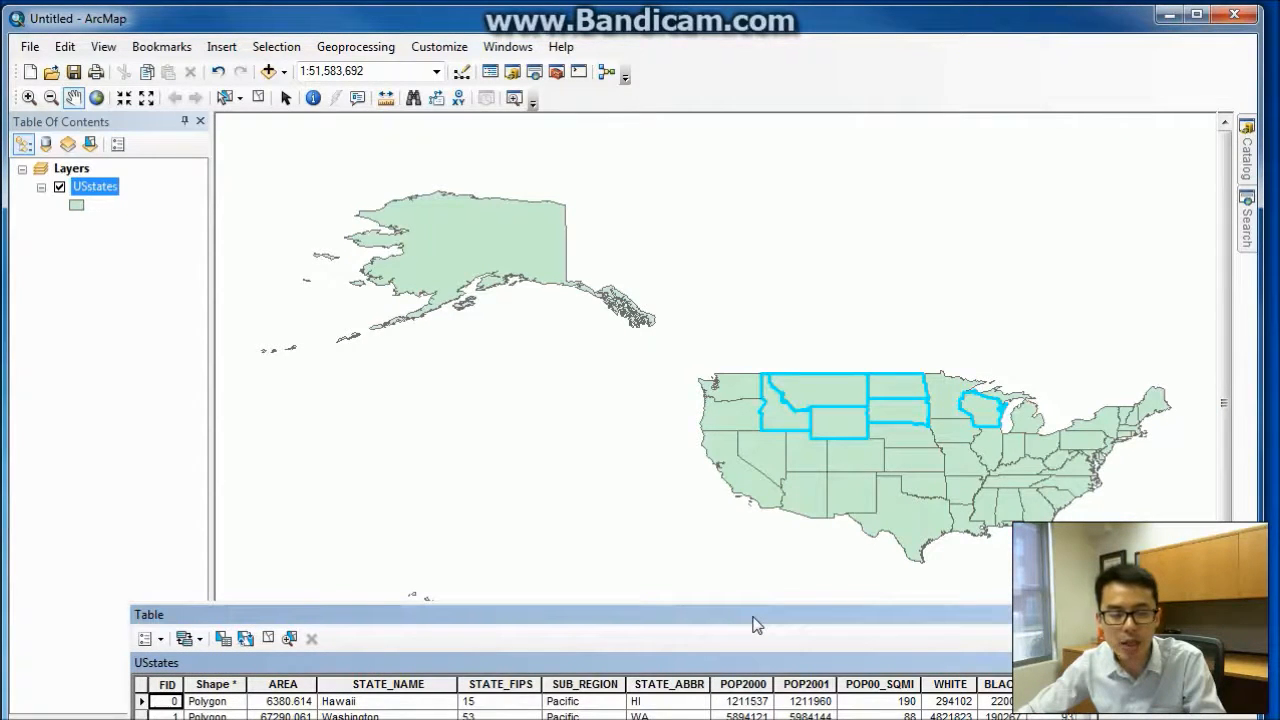
{"action": "left_click_drag", "start_coordinate": [755, 625], "coordinate": [770, 583]}
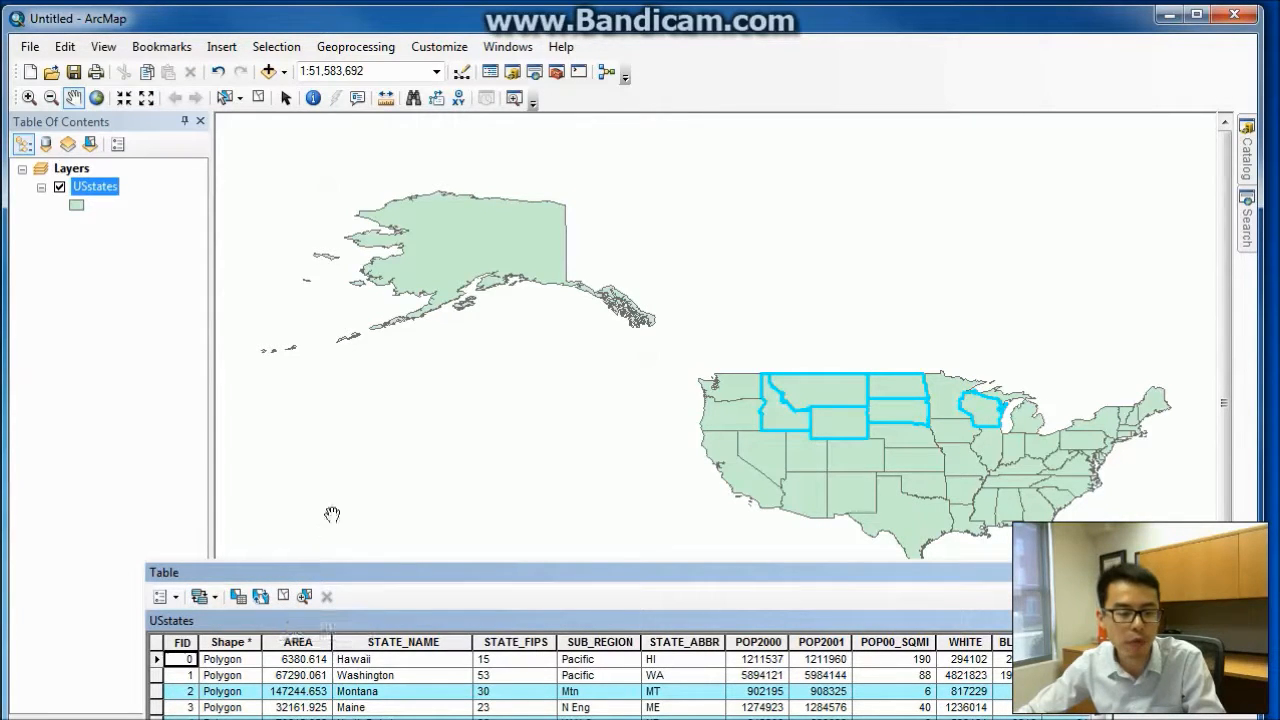
{"action": "left_click", "coordinate": [283, 596]}
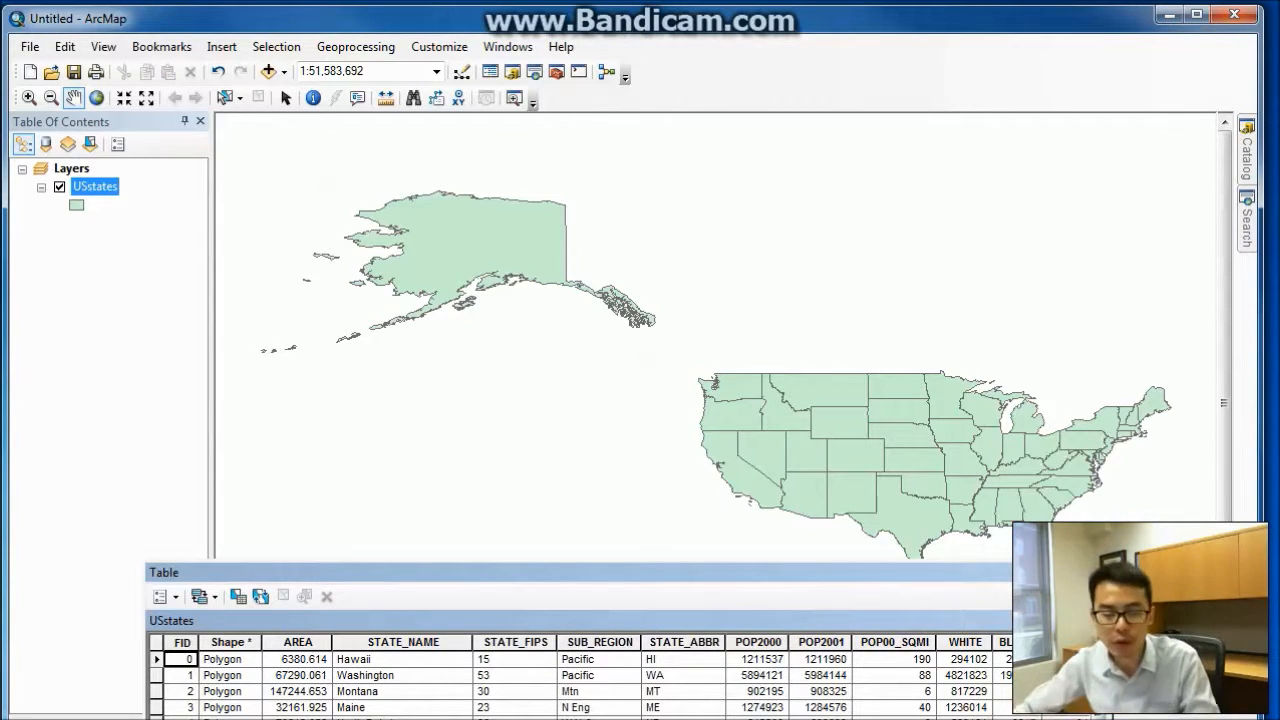
{"action": "left_click_drag", "start_coordinate": [877, 576], "coordinate": [858, 158]}
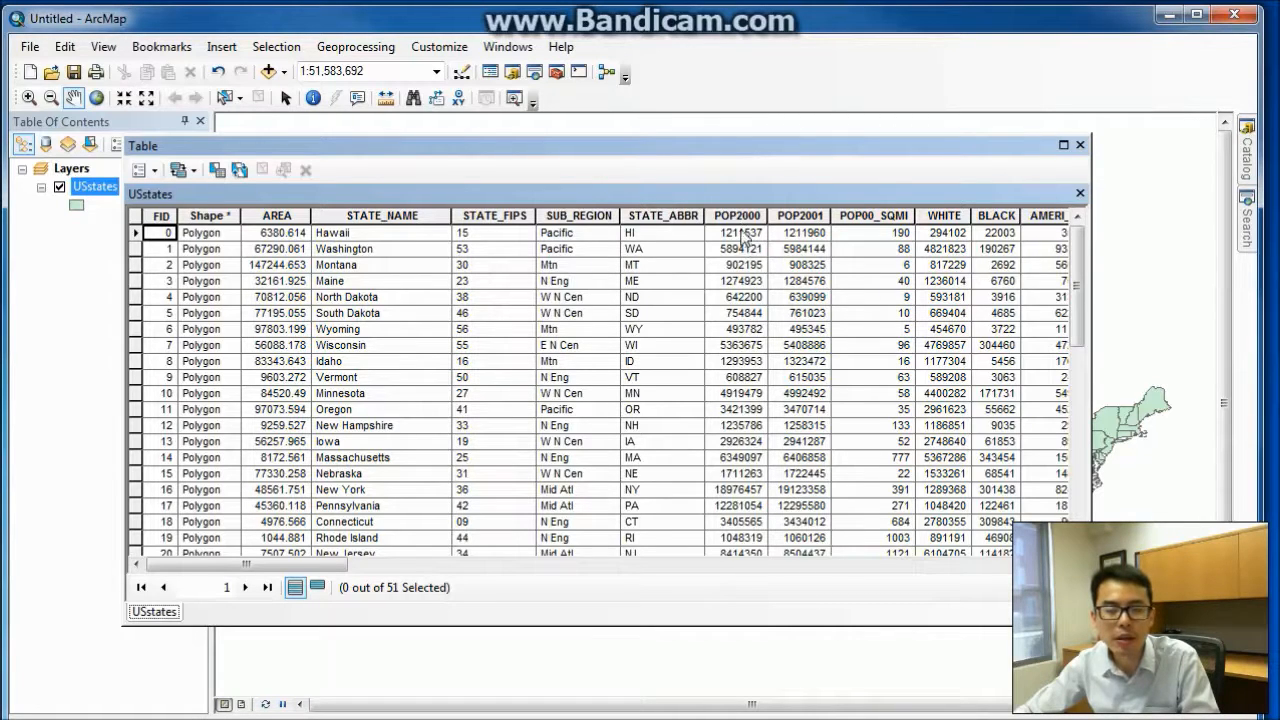
Sort the USstates attribute table by POP2000 in ascending order and look through the records from least to most populous
{"action": "left_click", "coordinate": [738, 216]}
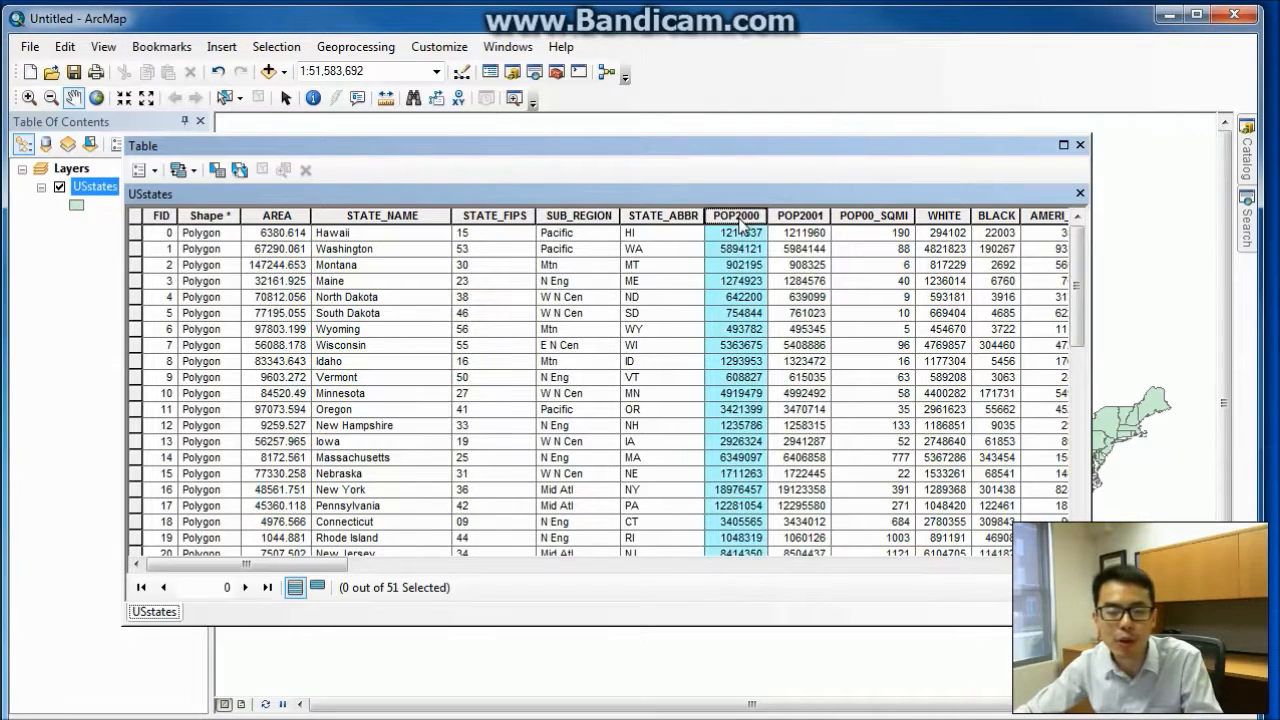
{"action": "right_click", "coordinate": [740, 217]}
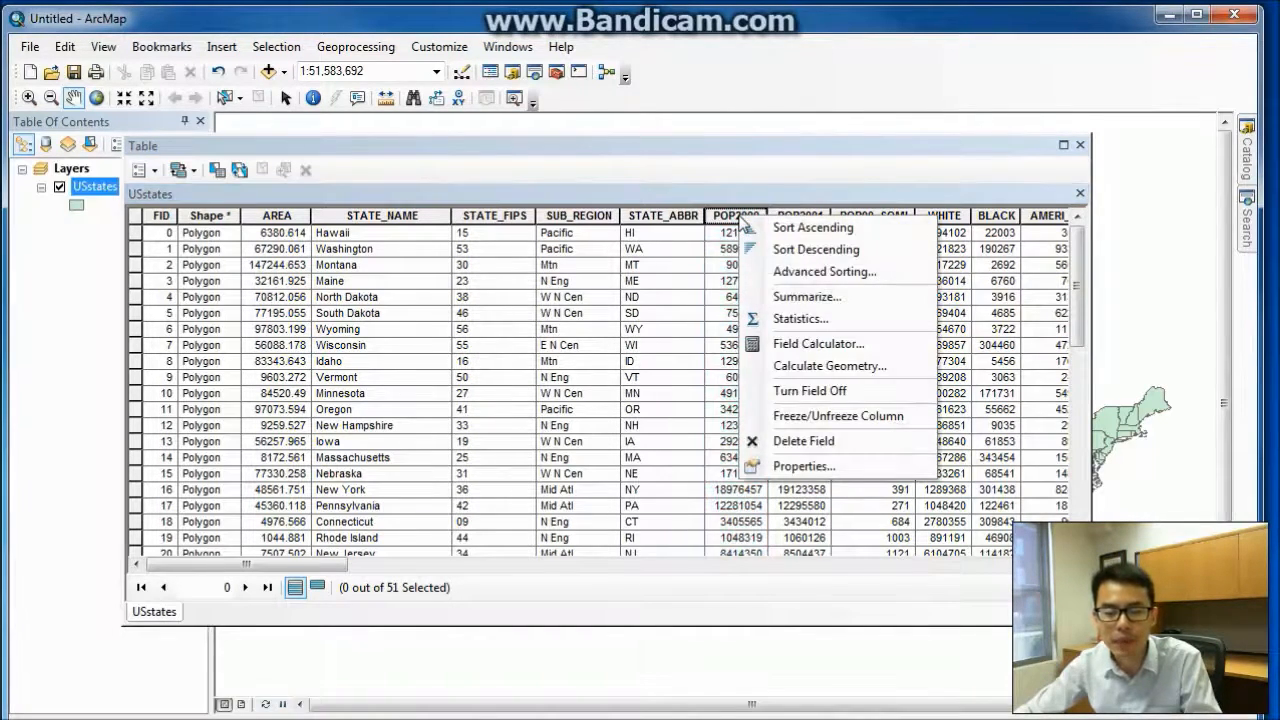
{"action": "left_click", "coordinate": [828, 229]}
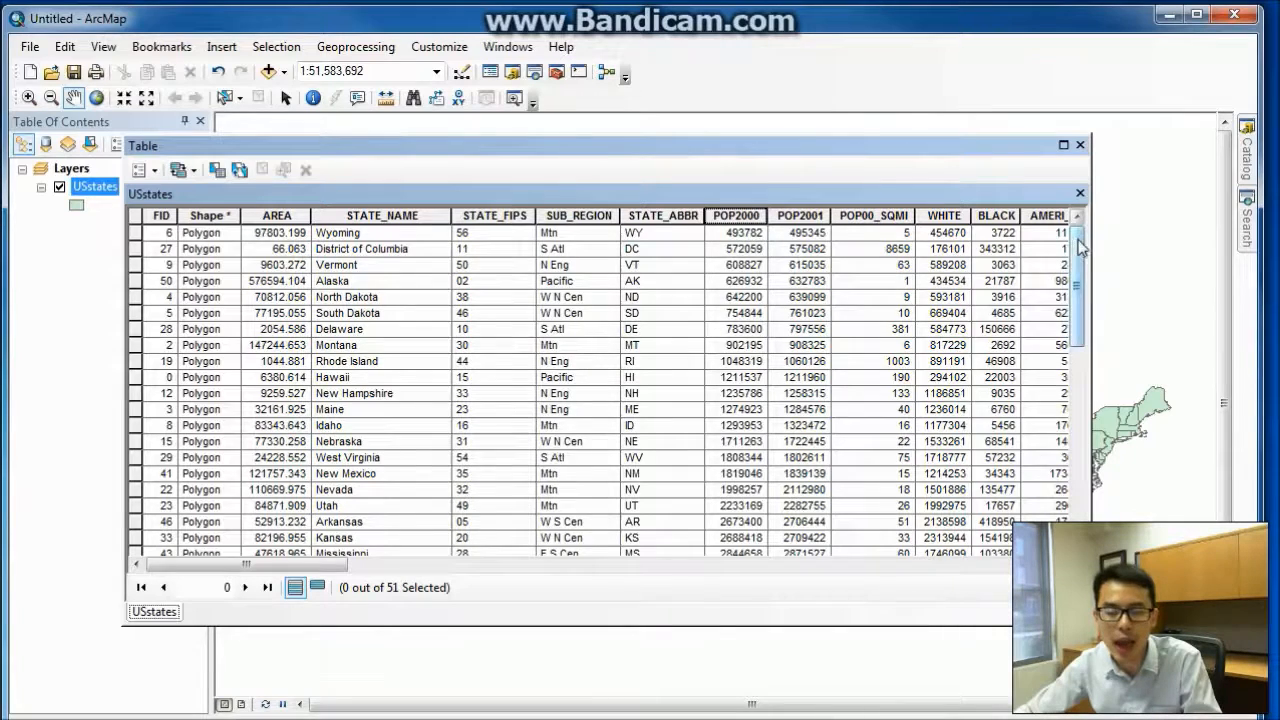
{"action": "left_click_drag", "start_coordinate": [1080, 250], "coordinate": [1080, 480]}
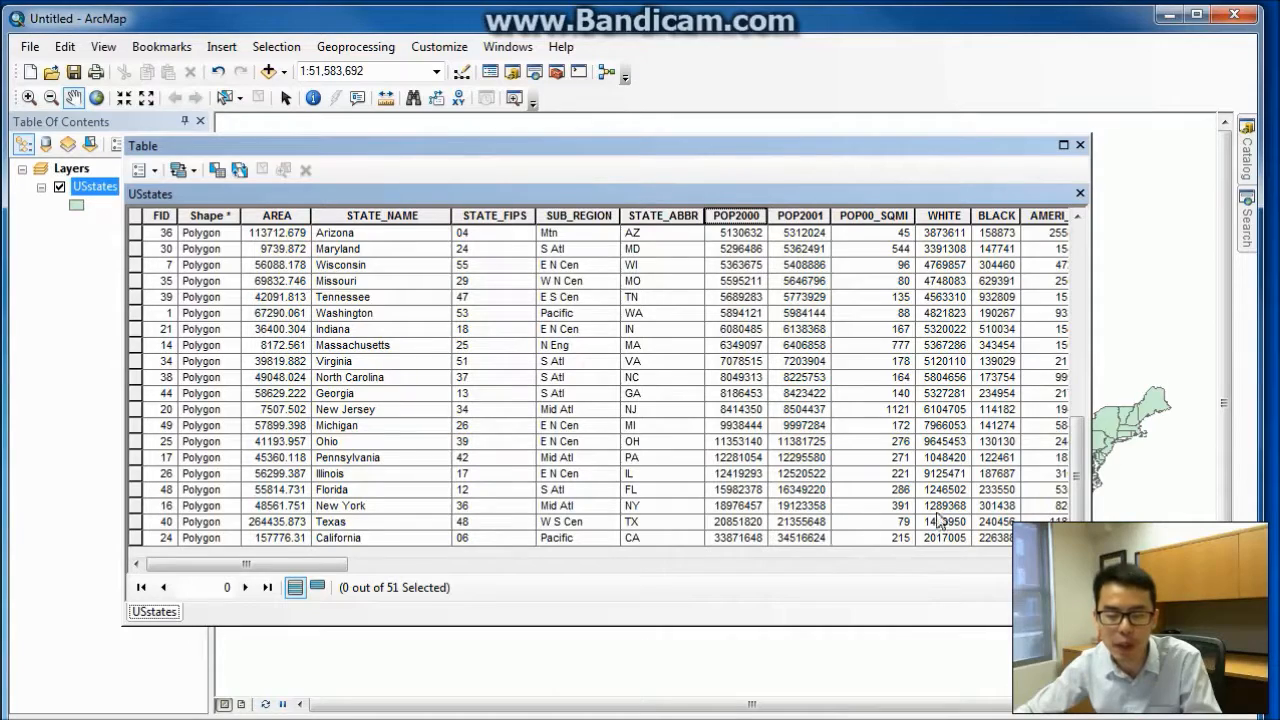
{"action": "left_click_drag", "start_coordinate": [1080, 468], "coordinate": [1082, 242]}
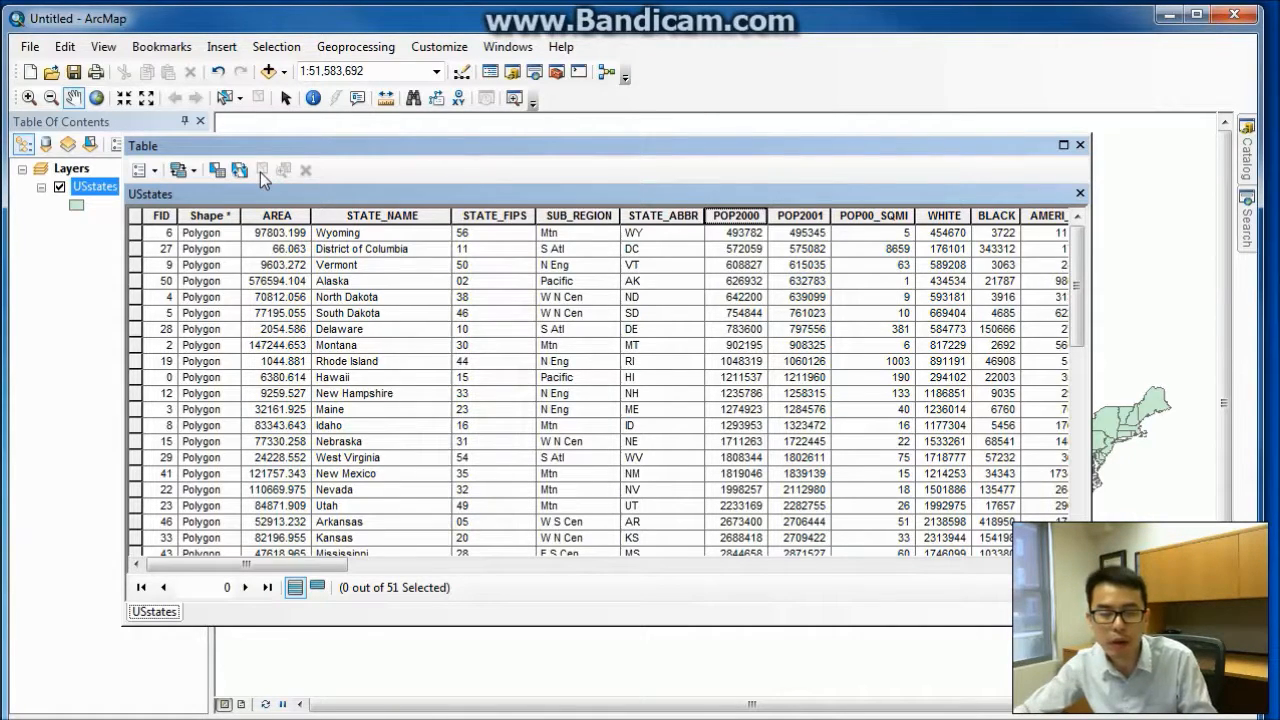
Examine the statistics of the POP2000 field, particularly the mean, and close the statistics and the attribute table
{"action": "right_click", "coordinate": [748, 213]}
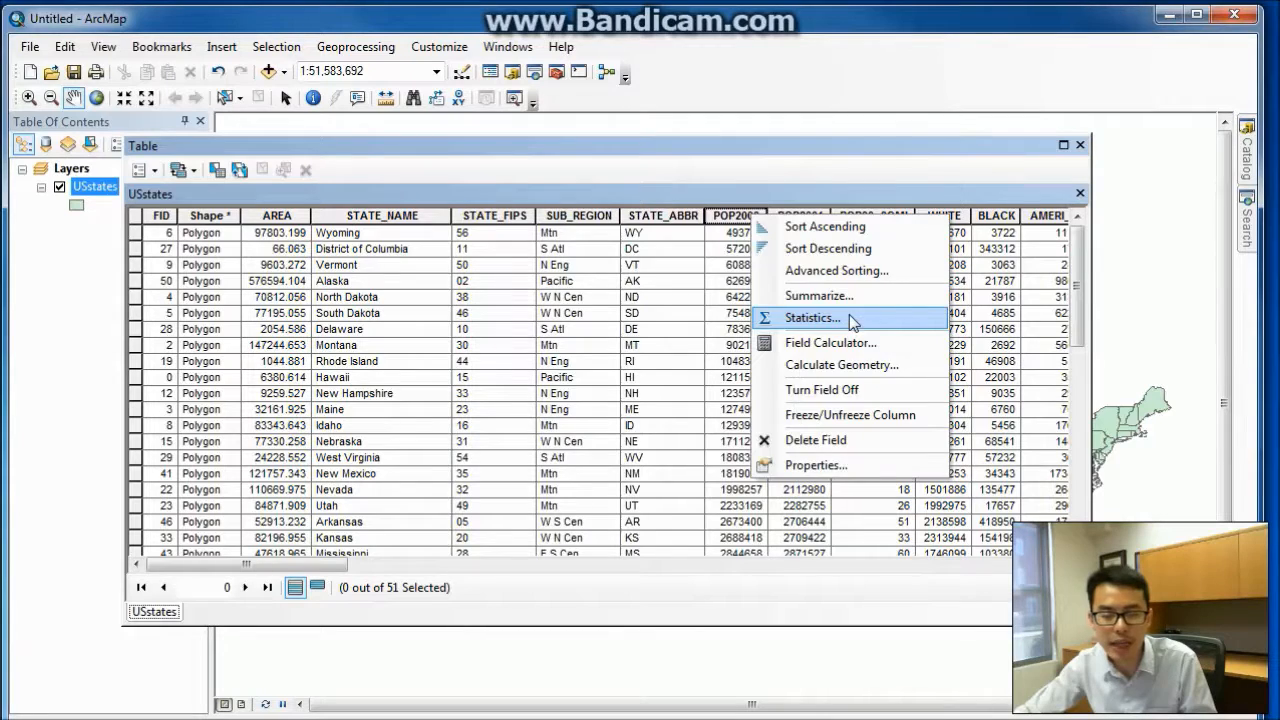
{"action": "left_click", "coordinate": [849, 317]}
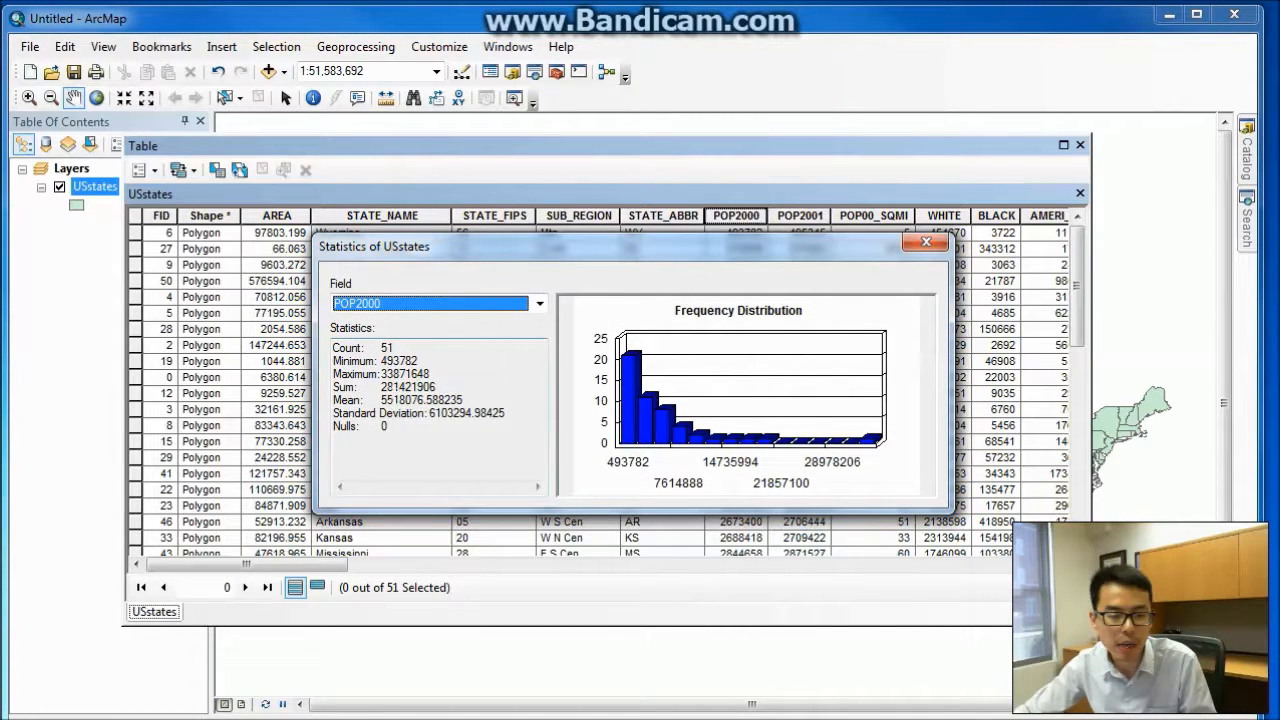
{"action": "left_click_drag", "start_coordinate": [381, 400], "coordinate": [463, 400]}
{"action": "left_click", "coordinate": [426, 412]}
{"action": "left_click_drag", "start_coordinate": [386, 400], "coordinate": [391, 400]}
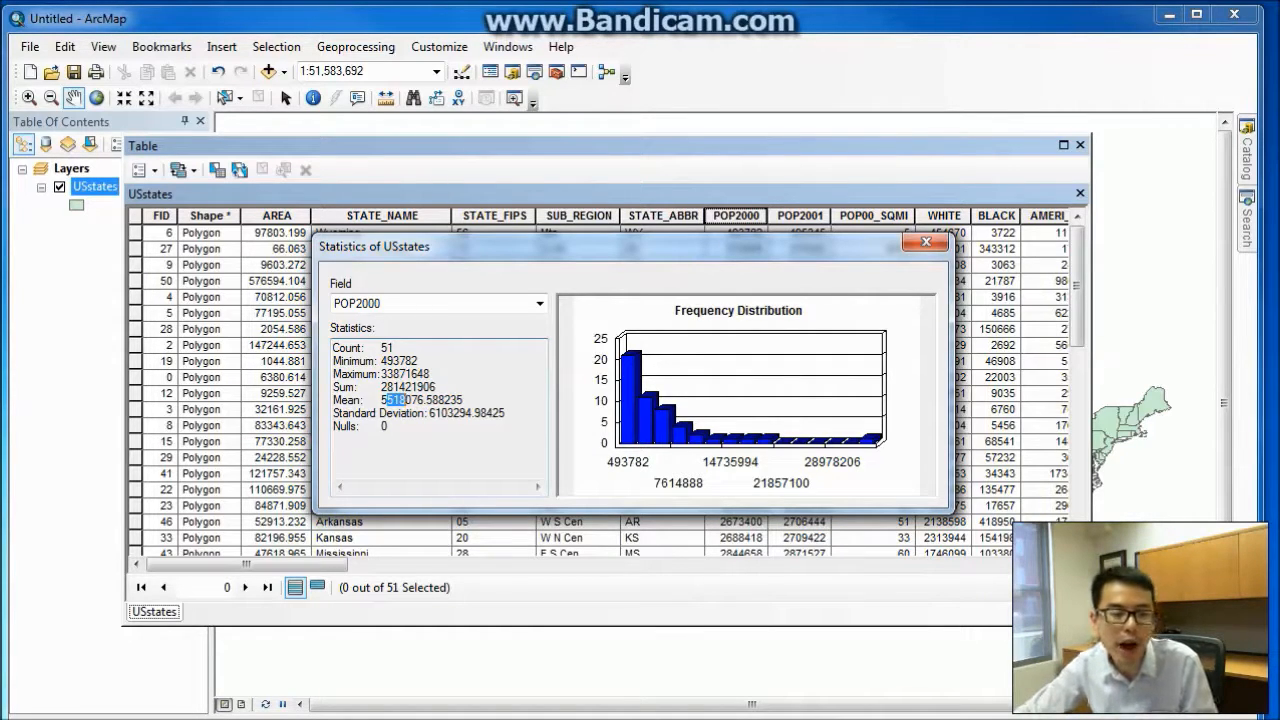
{"action": "left_click", "coordinate": [418, 360]}
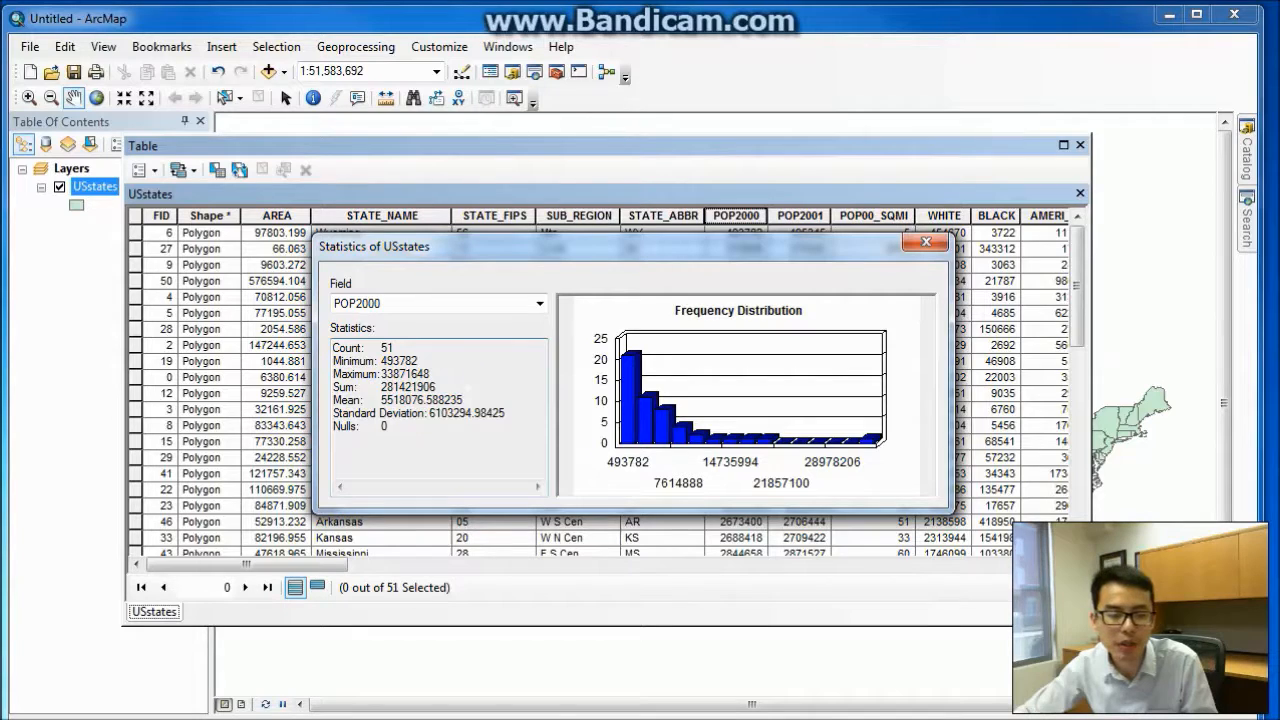
{"action": "left_click_drag", "start_coordinate": [463, 399], "coordinate": [333, 399]}
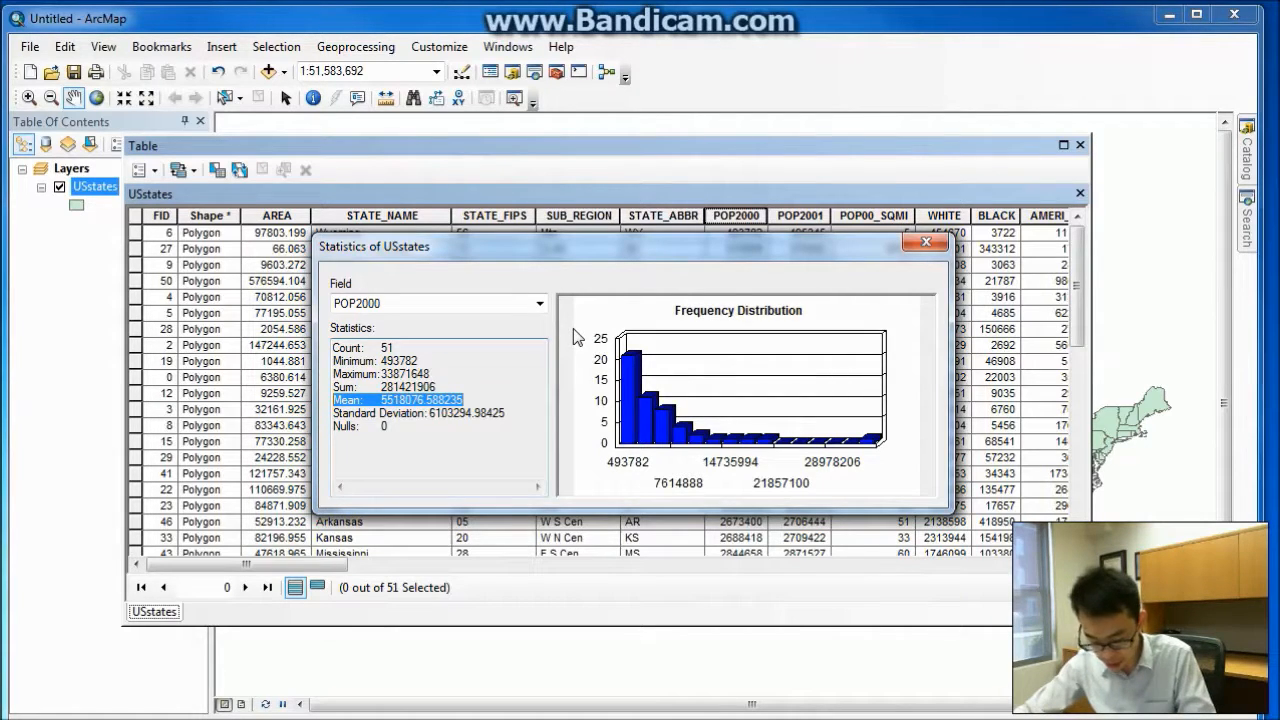
{"action": "left_click", "coordinate": [926, 242]}
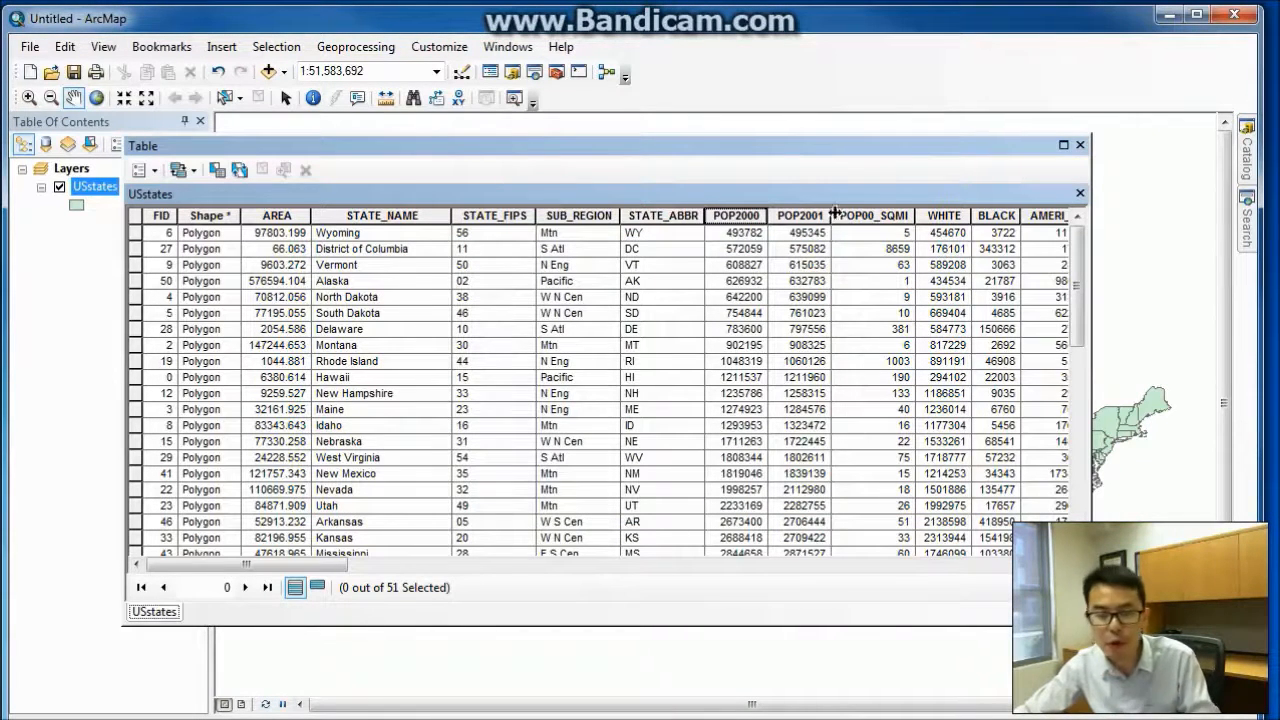
{"action": "left_click", "coordinate": [1080, 145]}
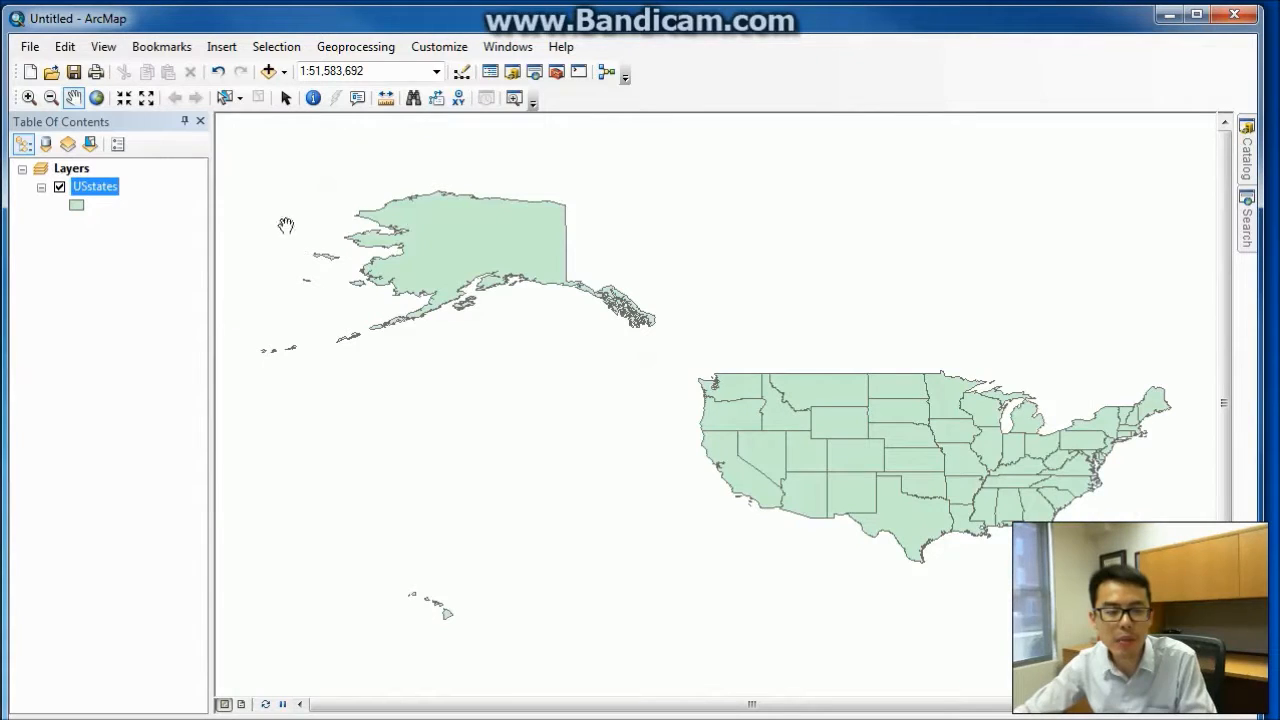
Turn on labels for the USstates layer and format them as bold, italic, underlined text at size 10
{"action": "right_click", "coordinate": [110, 189]}
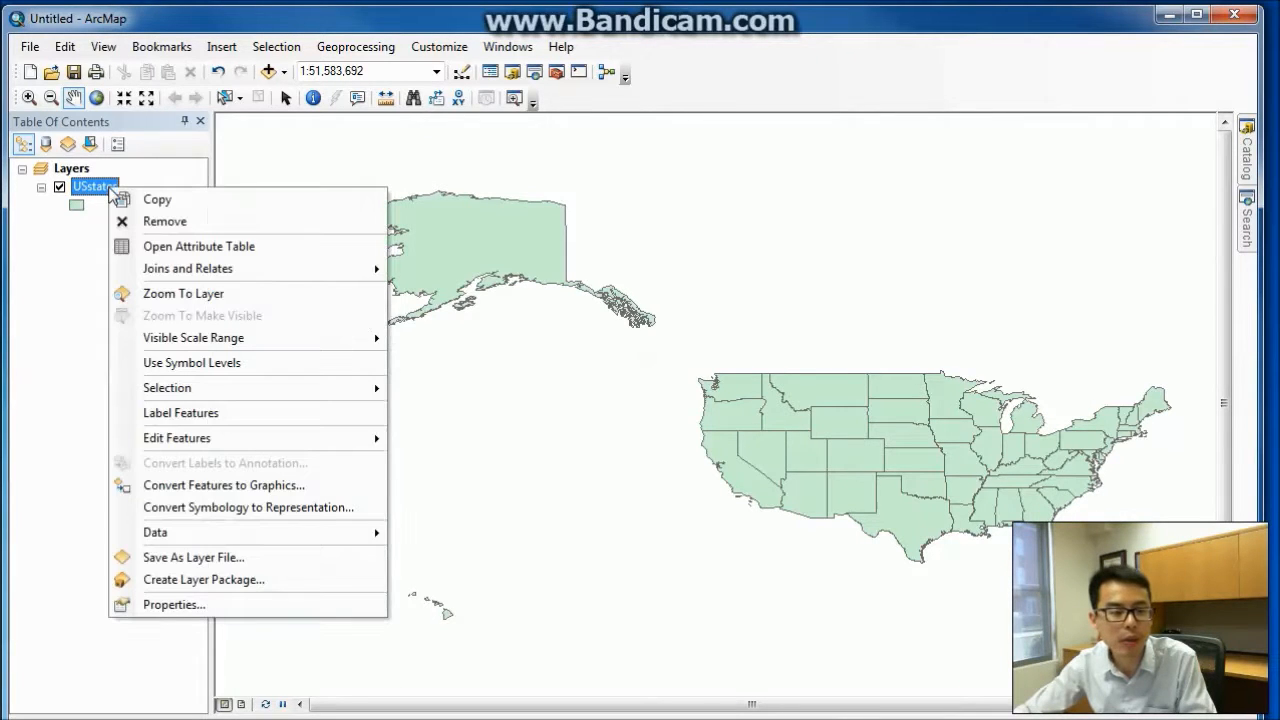
{"action": "left_click", "coordinate": [199, 418]}
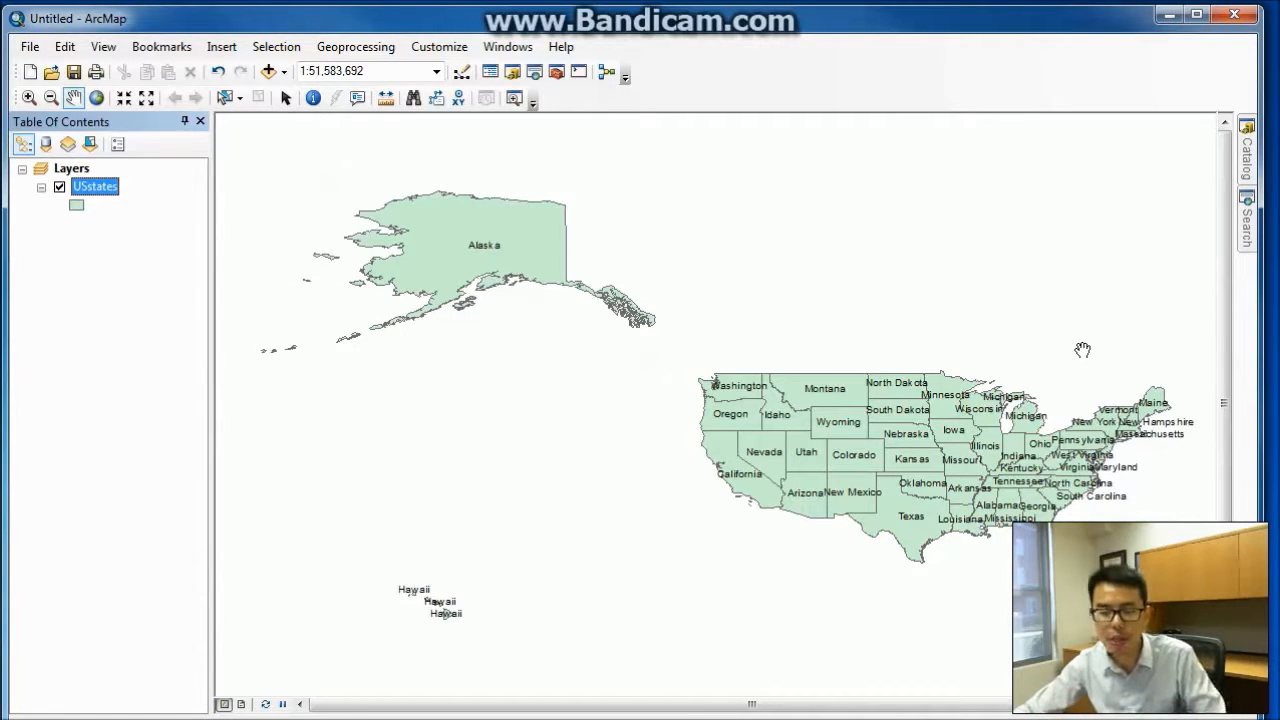
{"action": "right_click", "coordinate": [113, 195]}
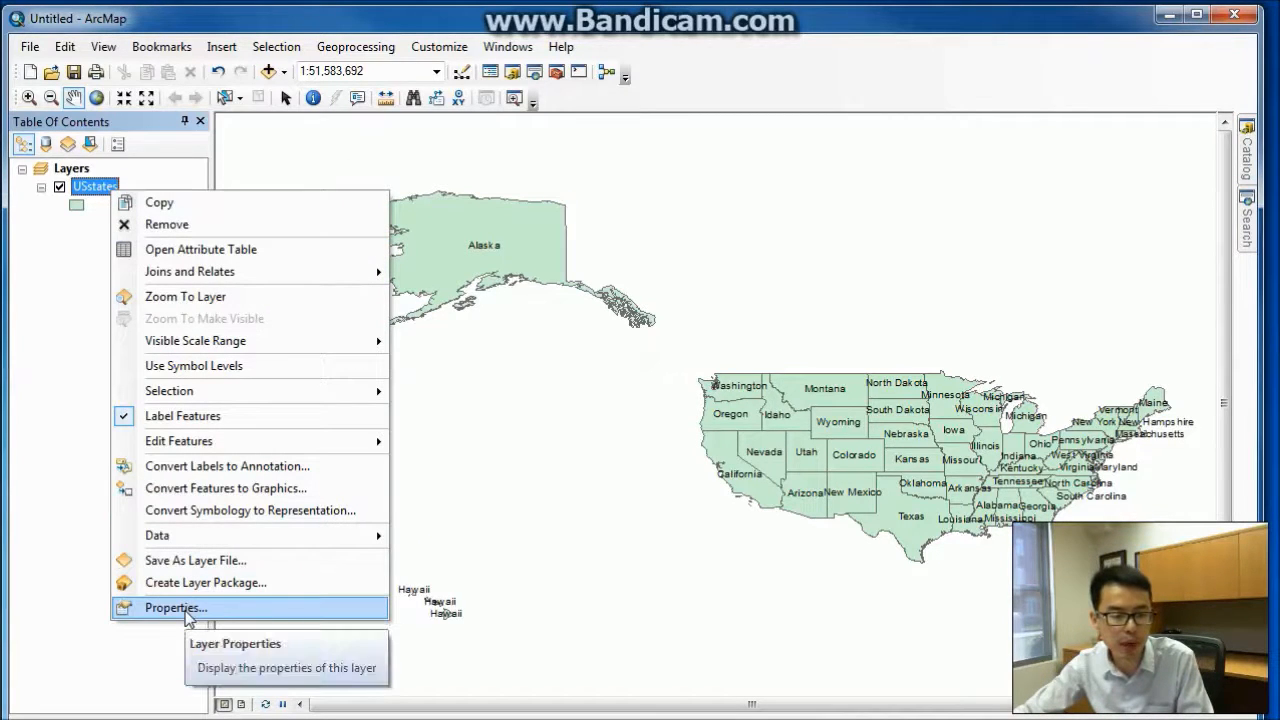
{"action": "left_click", "coordinate": [186, 608]}
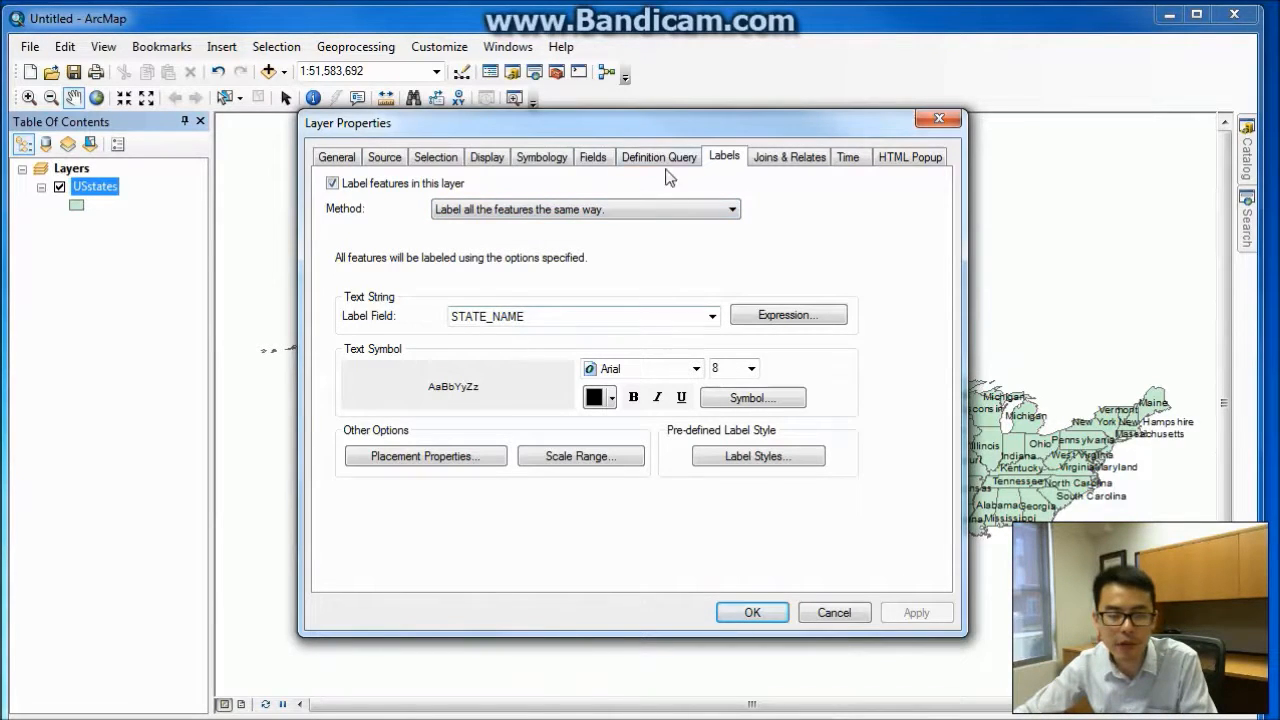
{"action": "left_click_drag", "start_coordinate": [652, 122], "coordinate": [440, 69]}
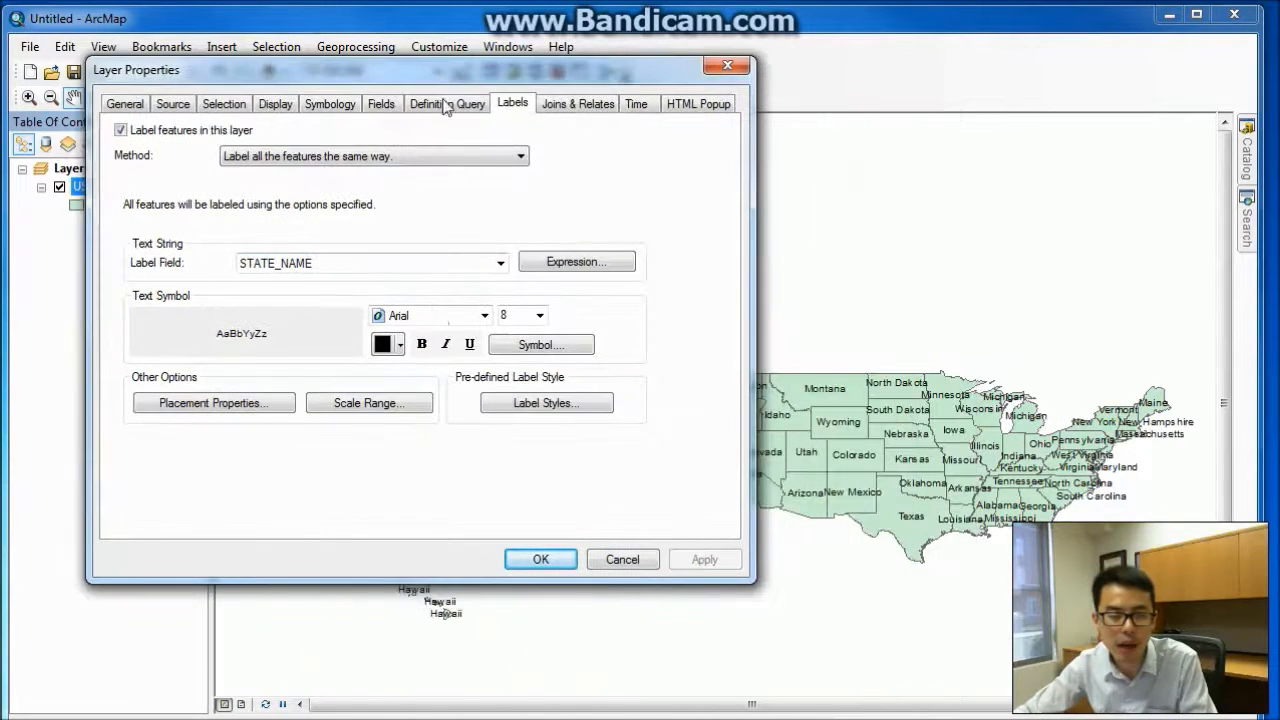
{"action": "left_click", "coordinate": [422, 345]}
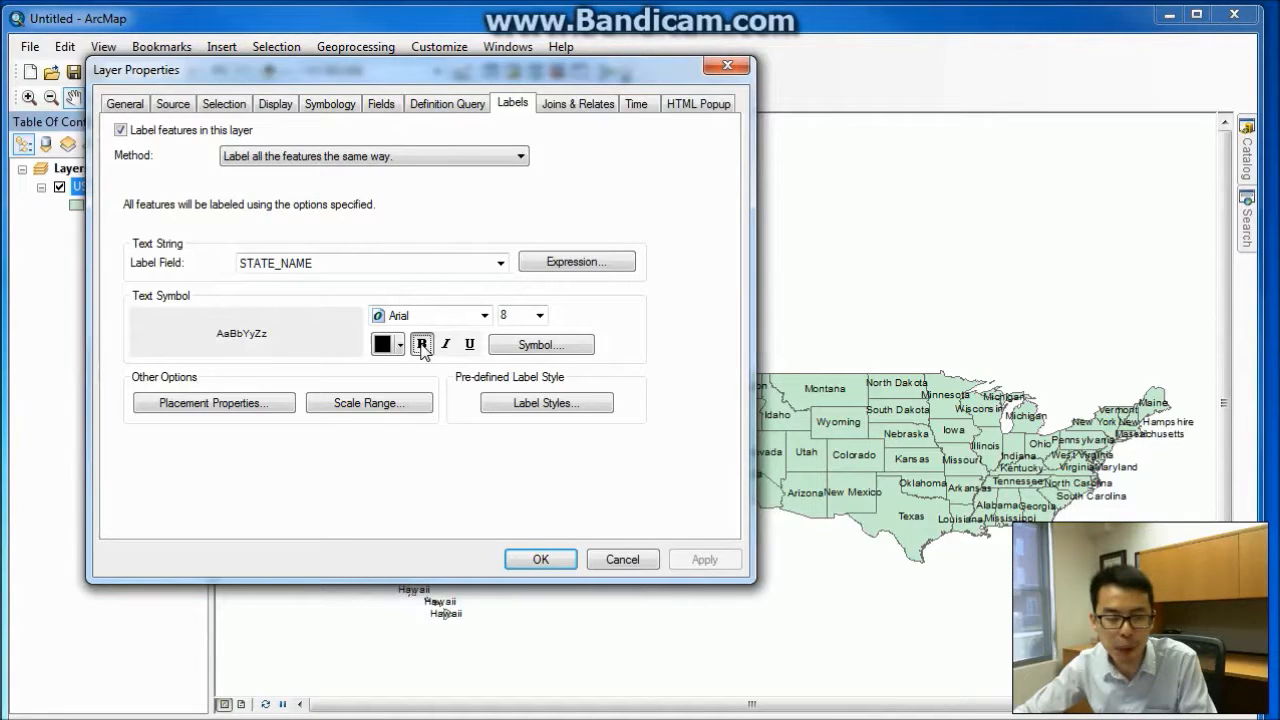
{"action": "left_click", "coordinate": [446, 344]}
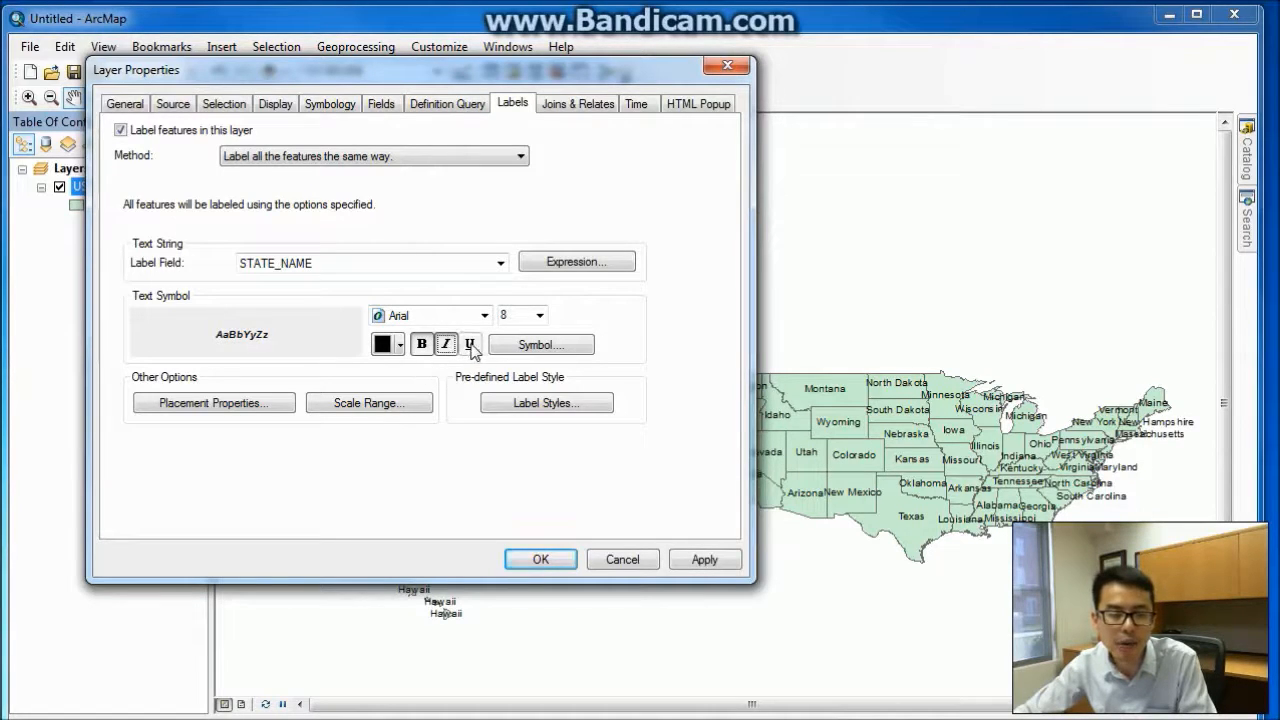
{"action": "left_click", "coordinate": [469, 344]}
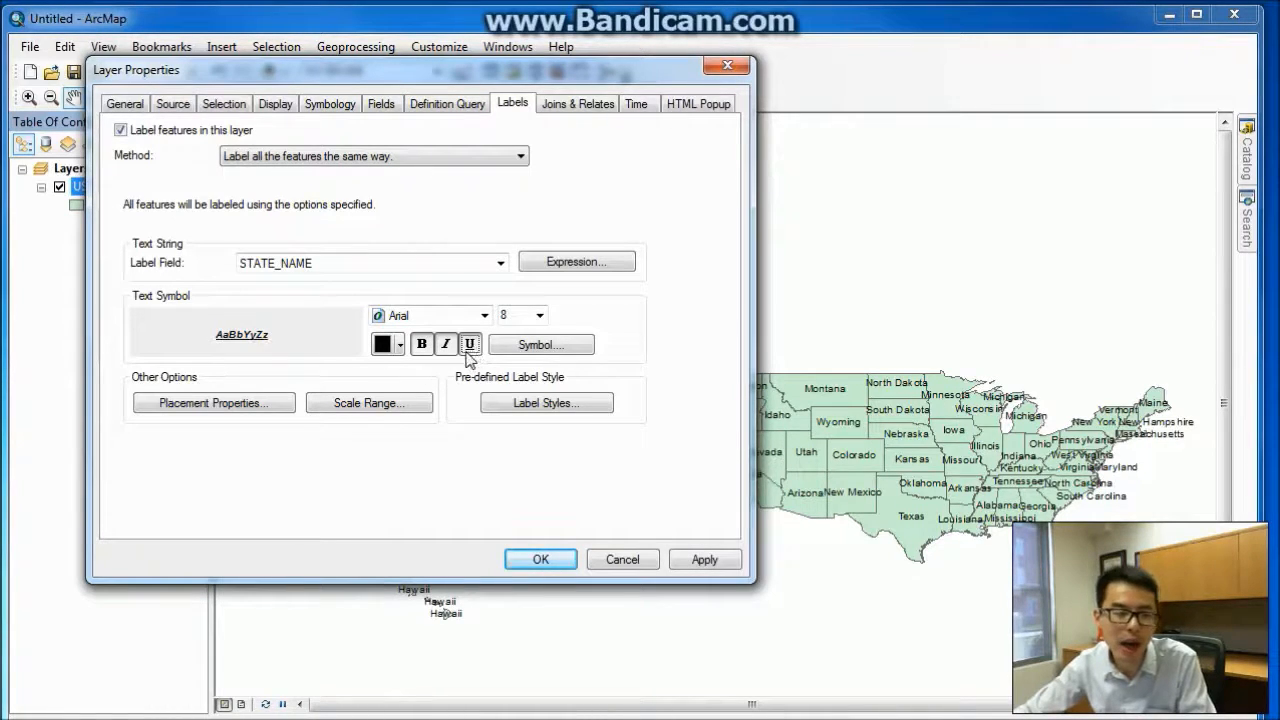
{"action": "left_click", "coordinate": [539, 316]}
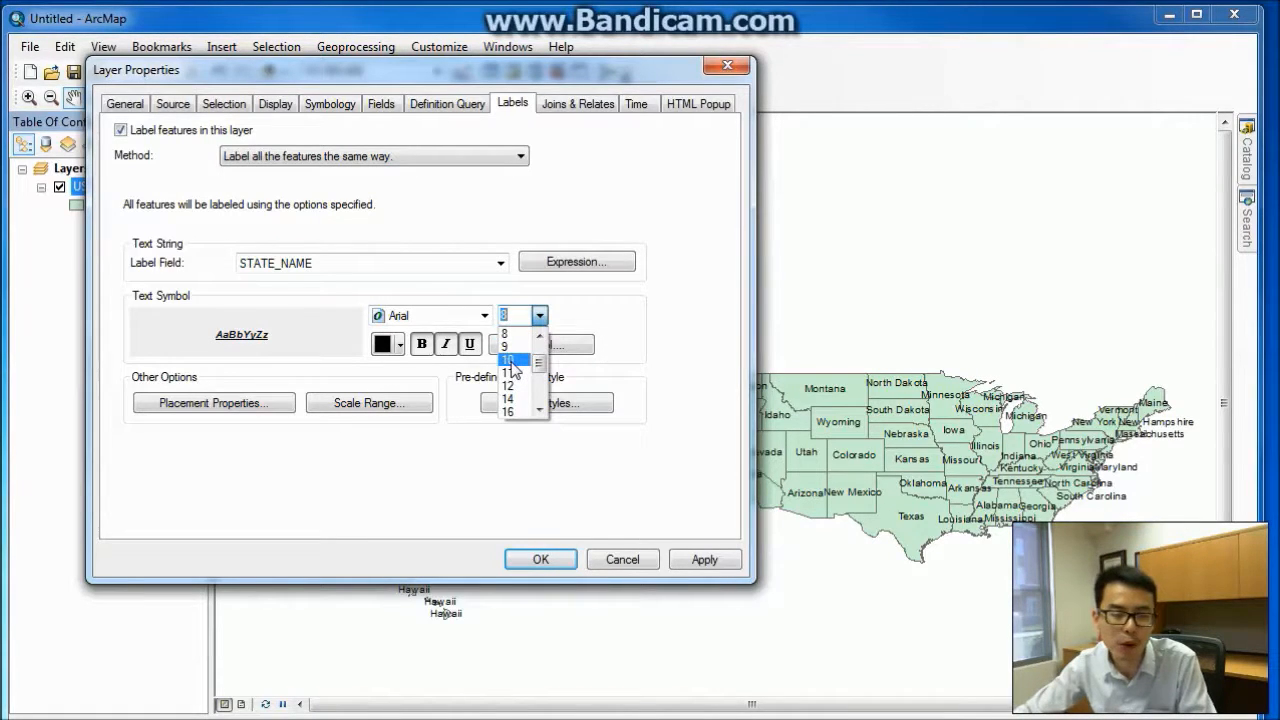
{"action": "left_click", "coordinate": [512, 363]}
{"action": "left_click", "coordinate": [688, 559]}
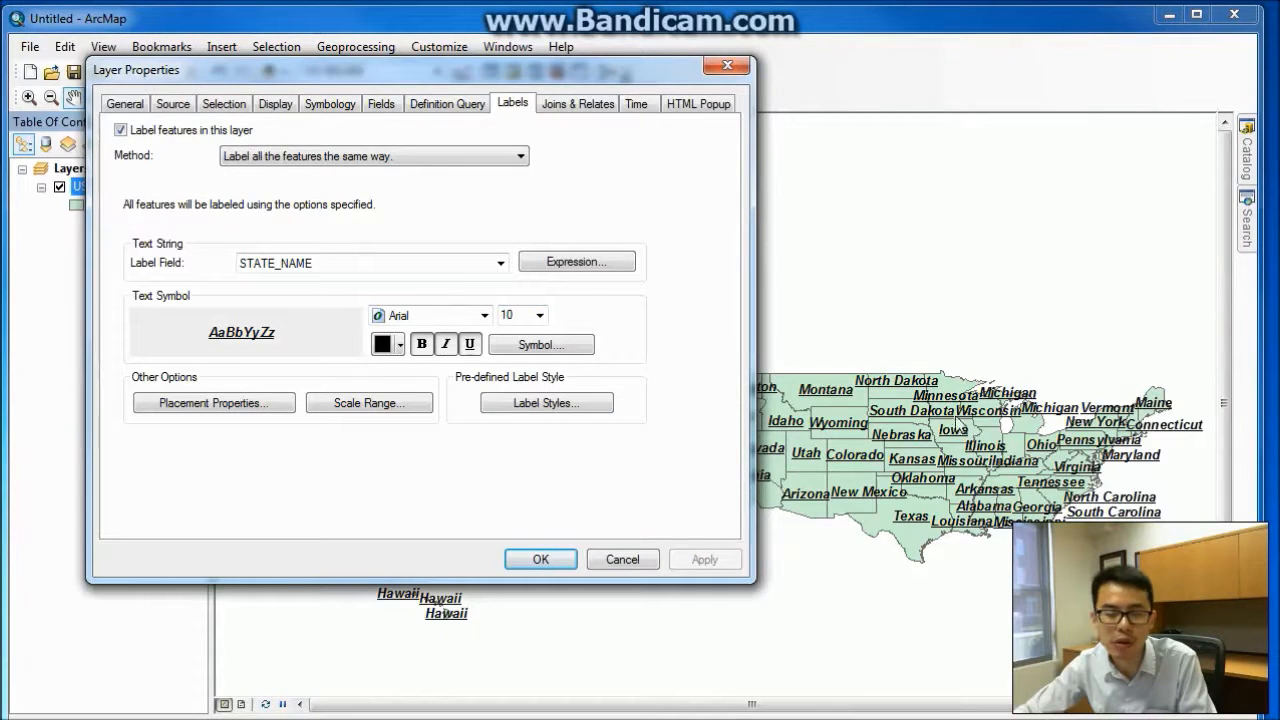
Change the USstates label field to STATE_FIPS, apply it to the map, and turn the layer's labels off
{"action": "left_click", "coordinate": [500, 265]}
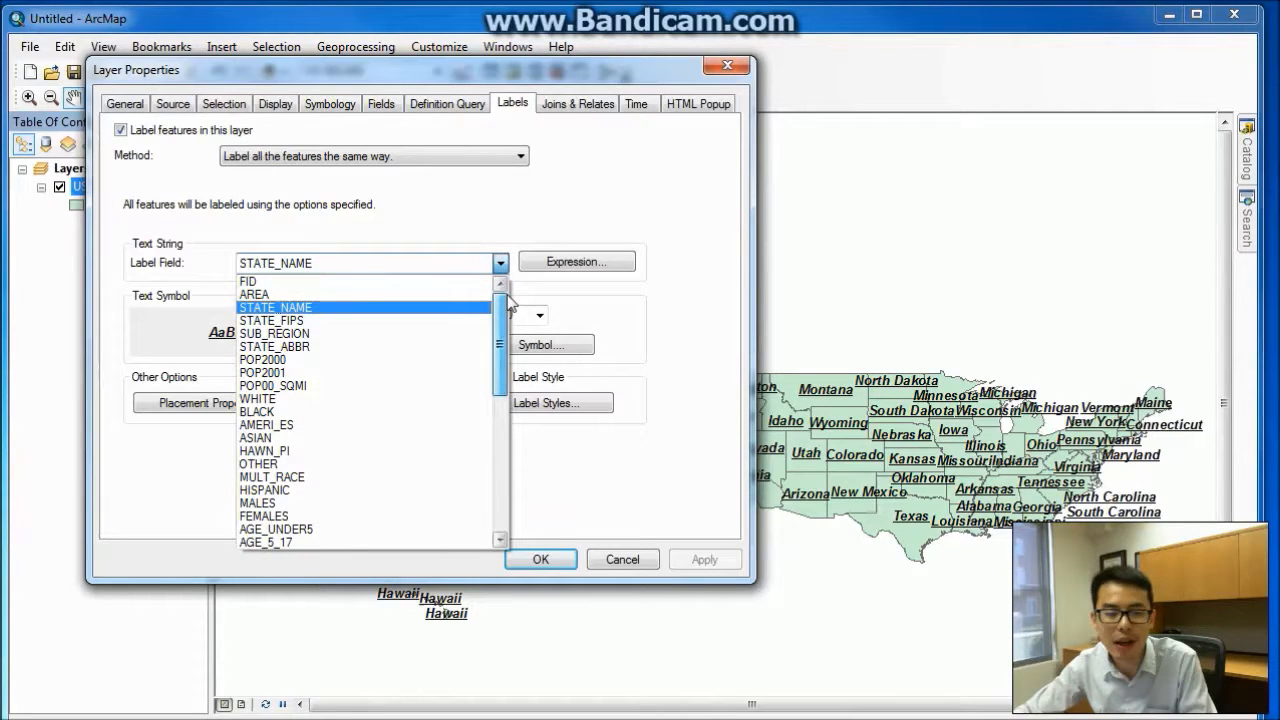
{"action": "left_click", "coordinate": [359, 321]}
{"action": "left_click", "coordinate": [712, 562]}
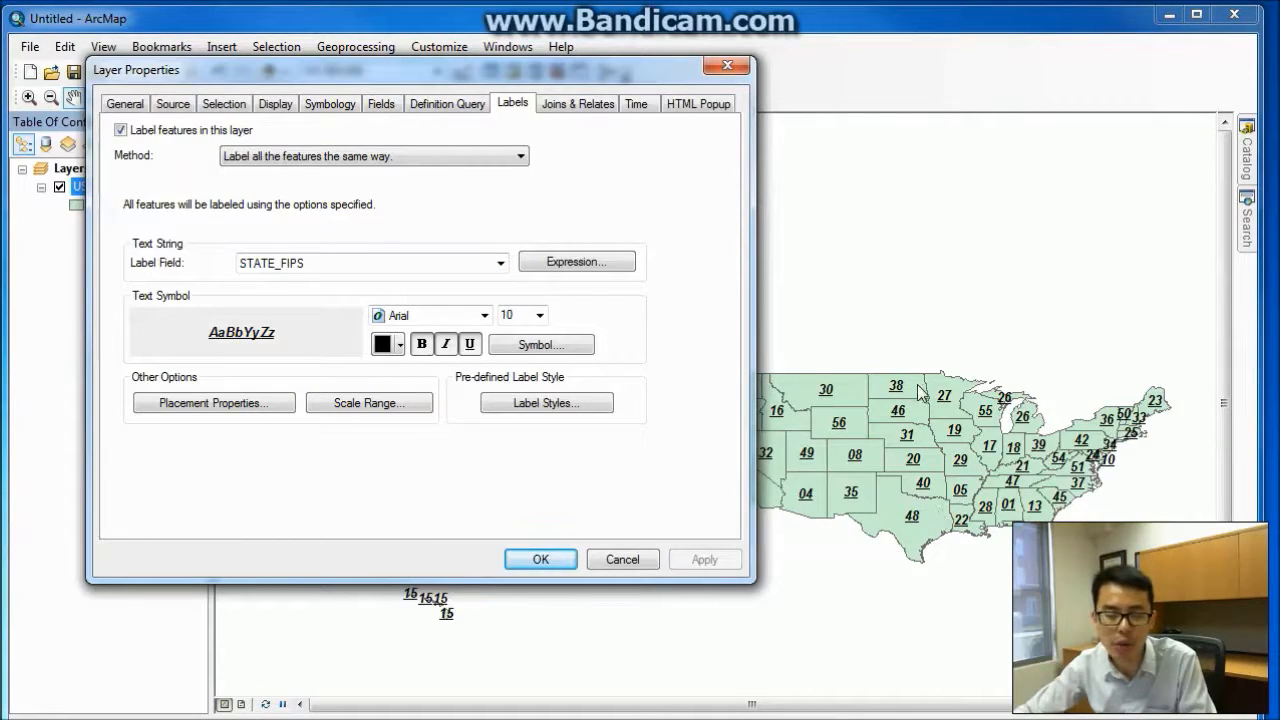
{"action": "left_click", "coordinate": [534, 558]}
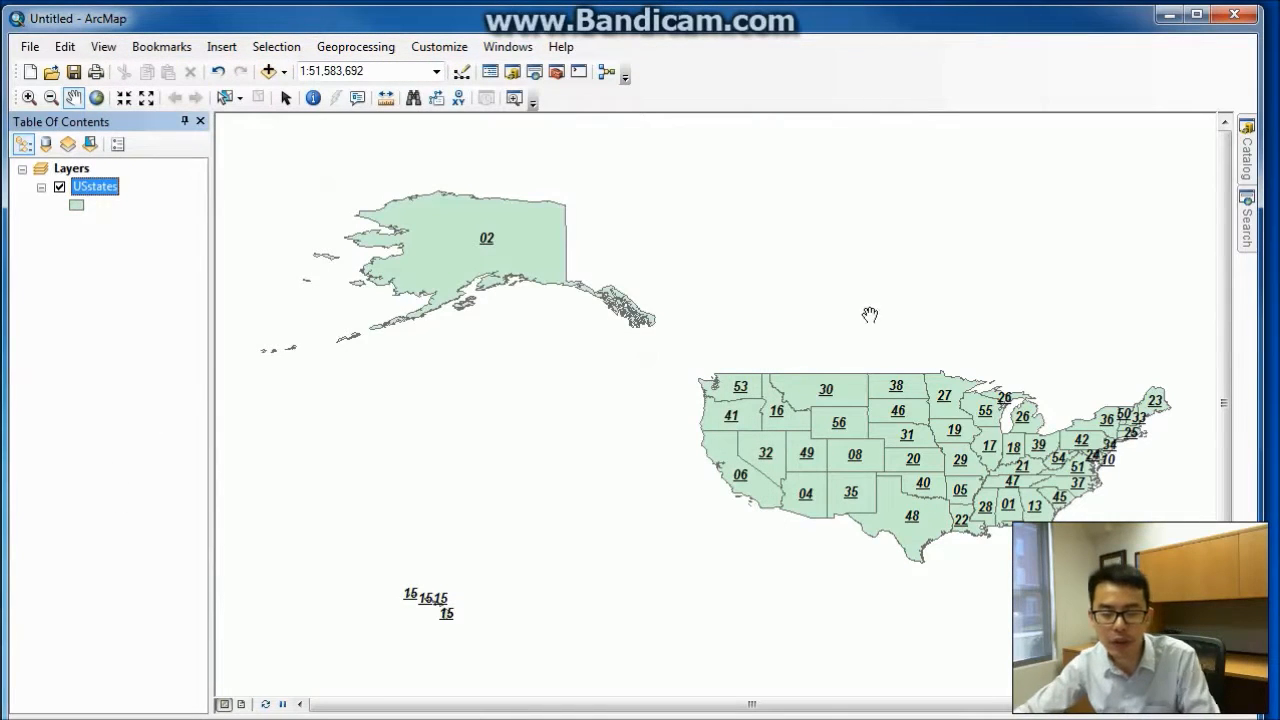
{"action": "right_click", "coordinate": [109, 192]}
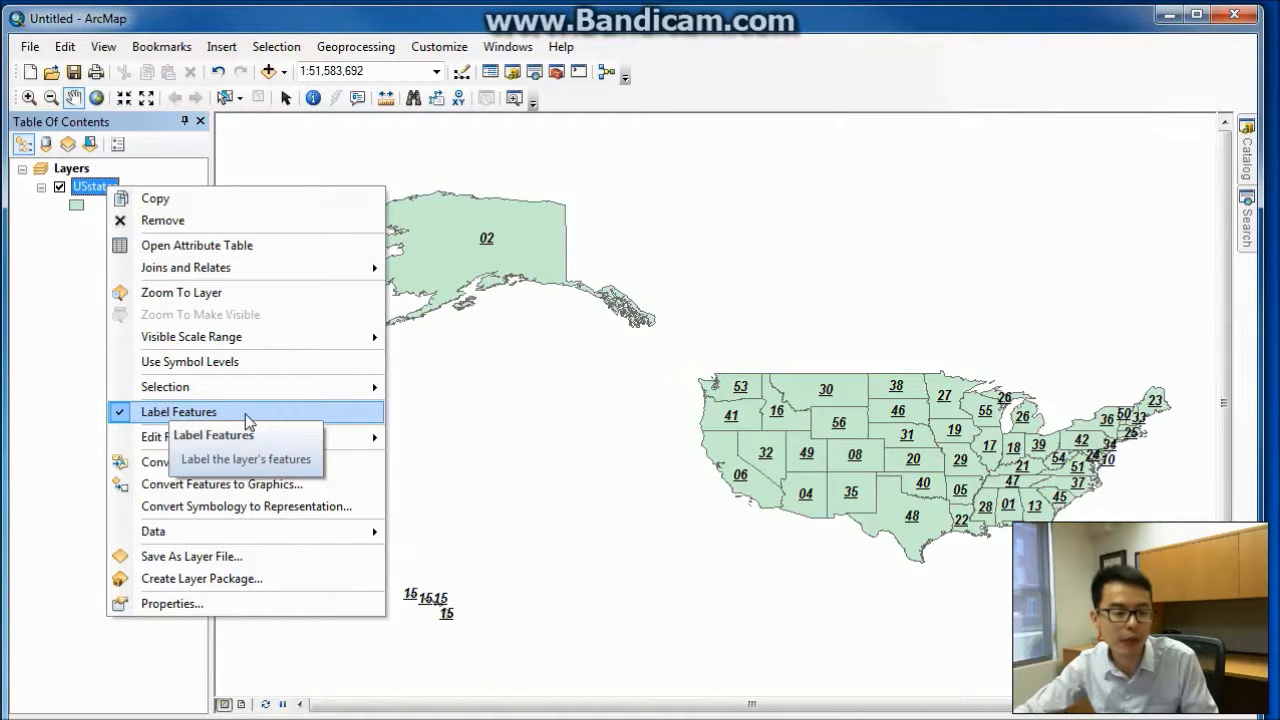
{"action": "left_click", "coordinate": [188, 414]}
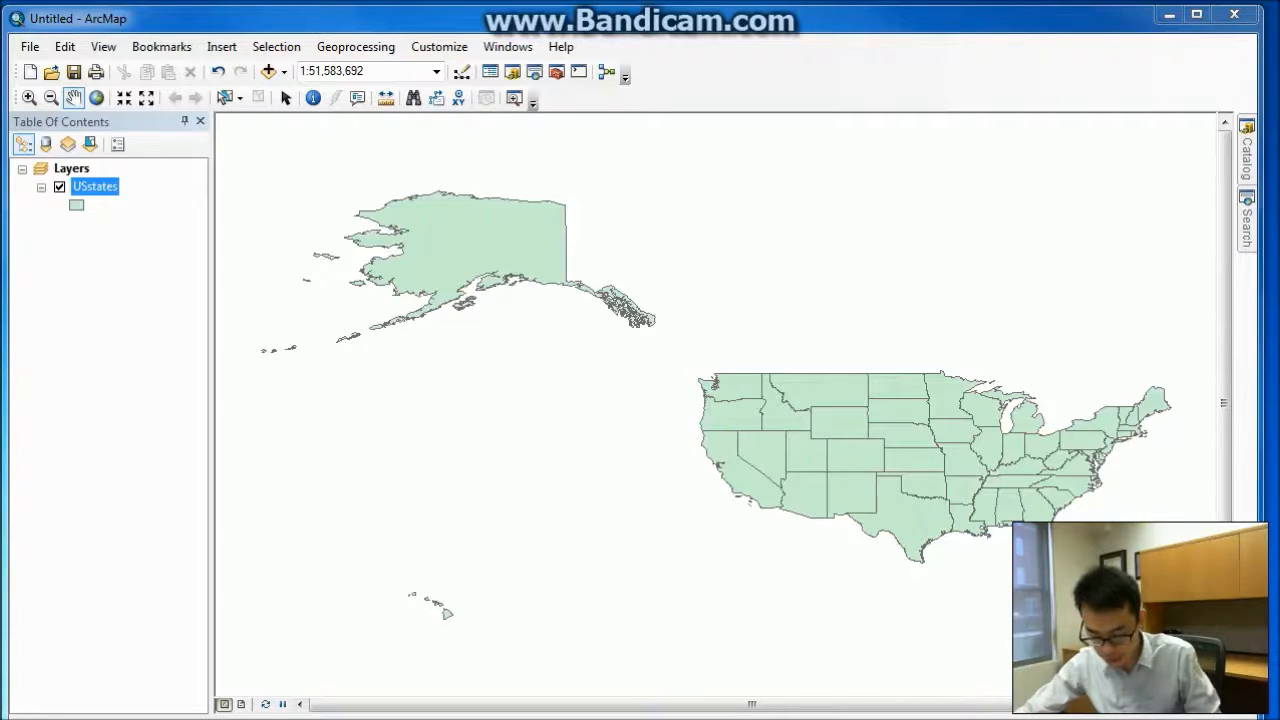
Set the USstates symbology to graduated colors based on POP2000, using the light-pink-to-red color ramp
{"action": "right_click", "coordinate": [110, 196]}
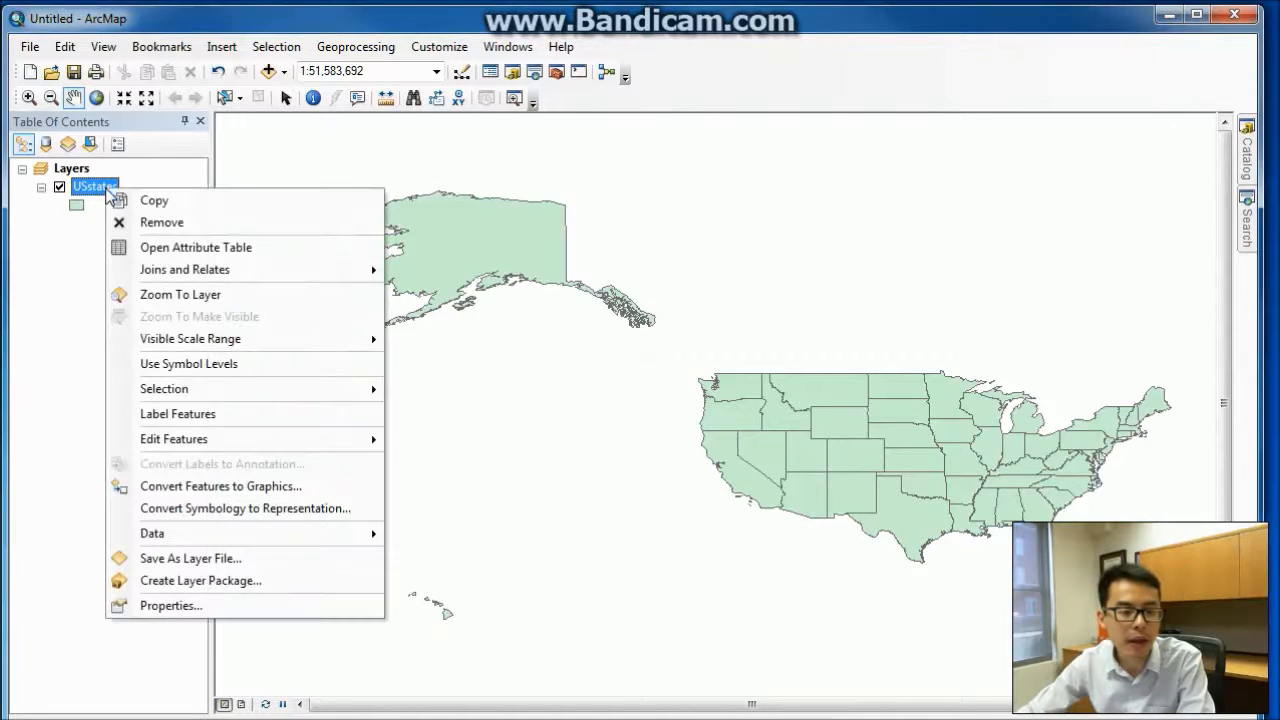
{"action": "left_click", "coordinate": [170, 606]}
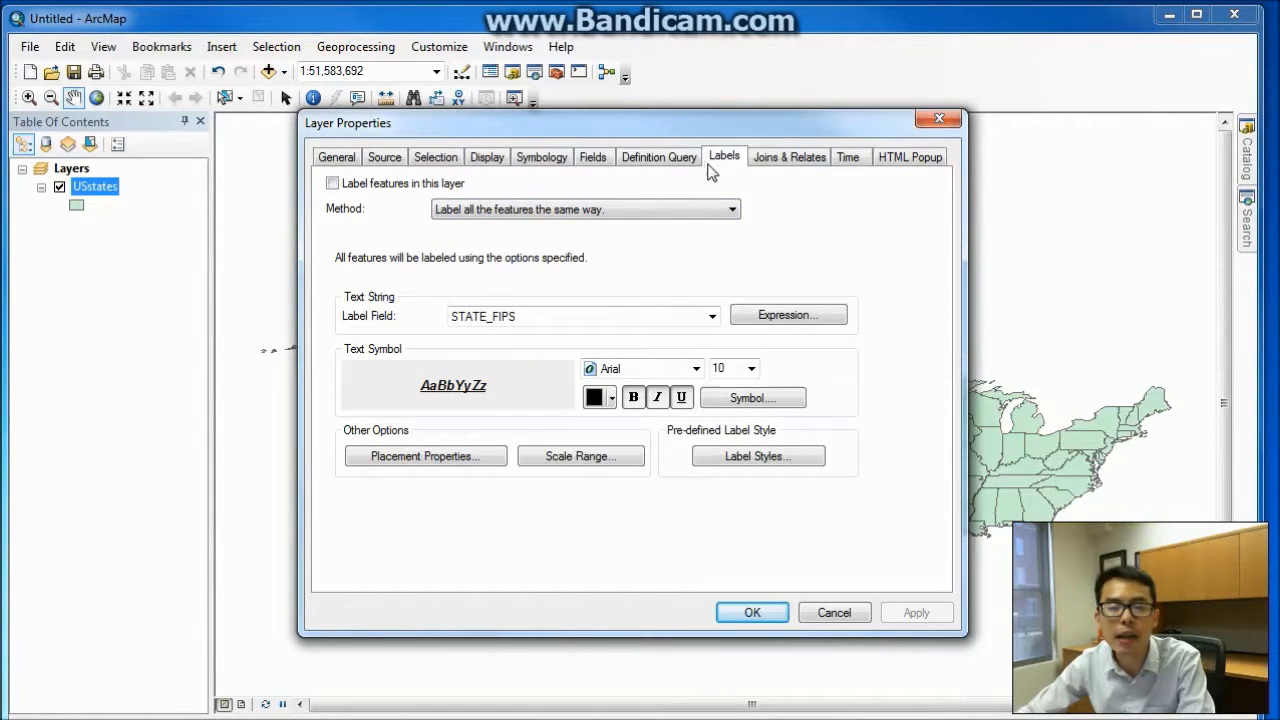
{"action": "left_click", "coordinate": [540, 158]}
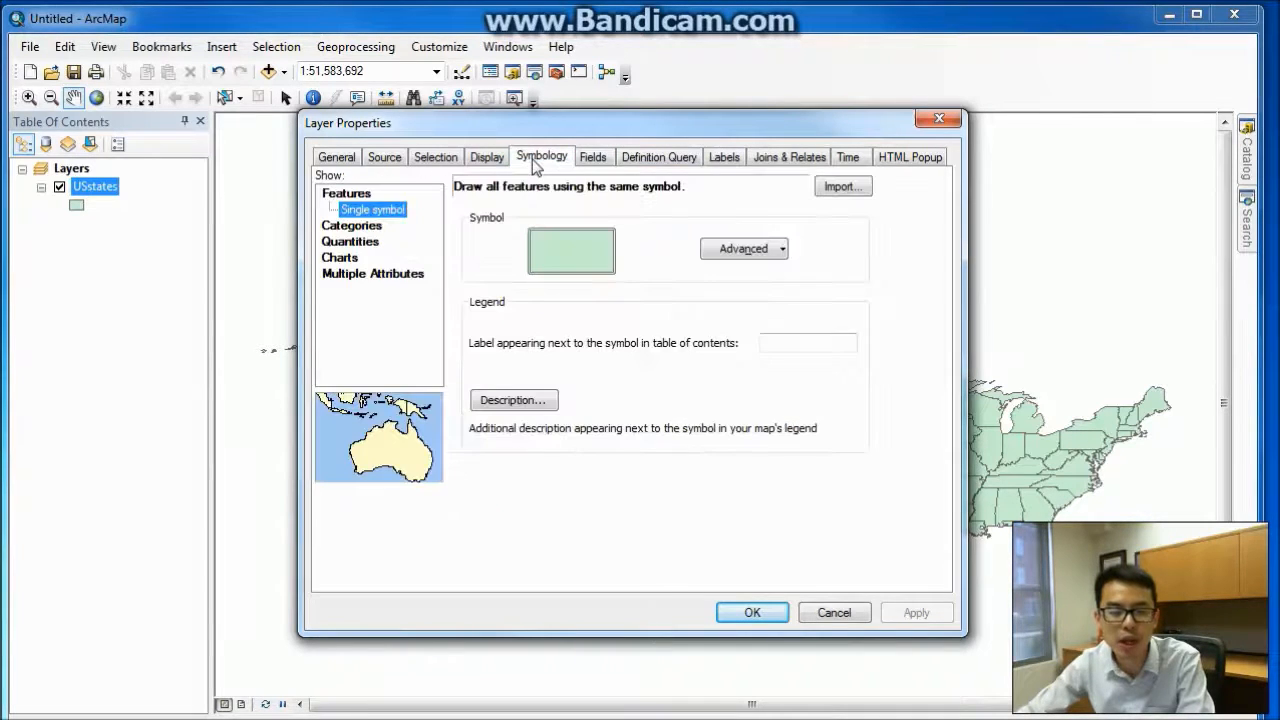
{"action": "left_click", "coordinate": [361, 245]}
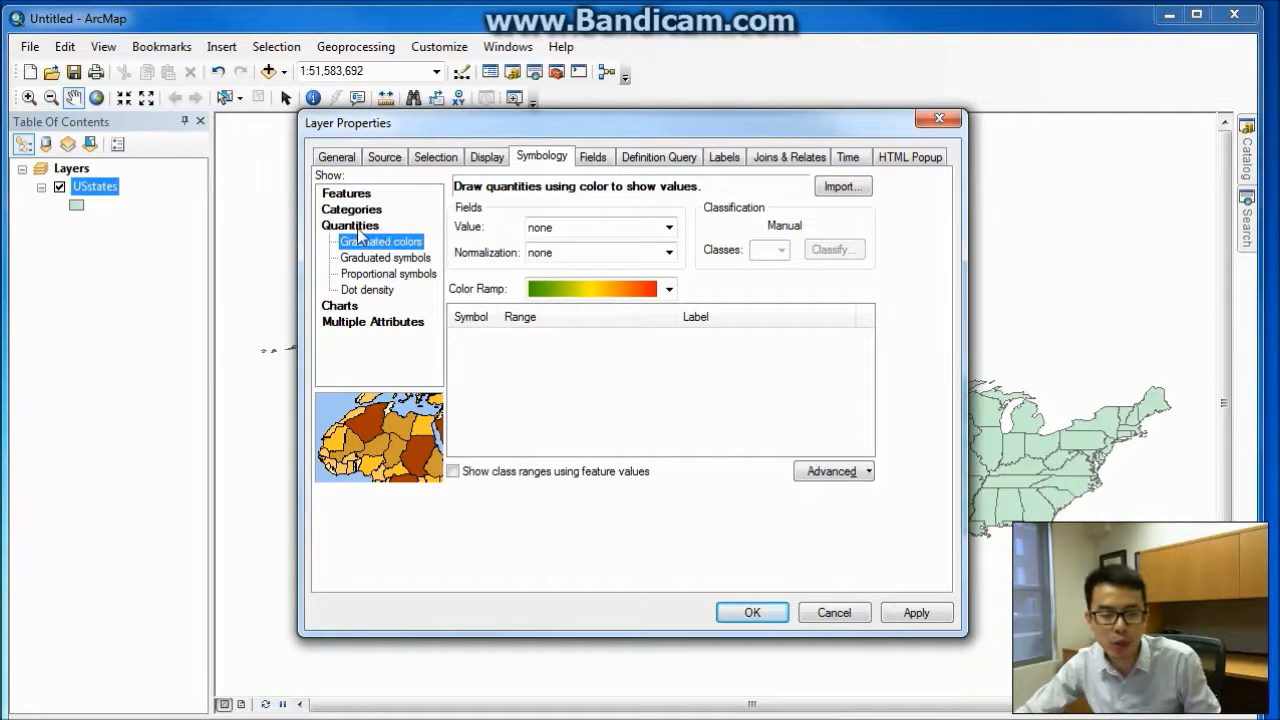
{"action": "left_click", "coordinate": [669, 229]}
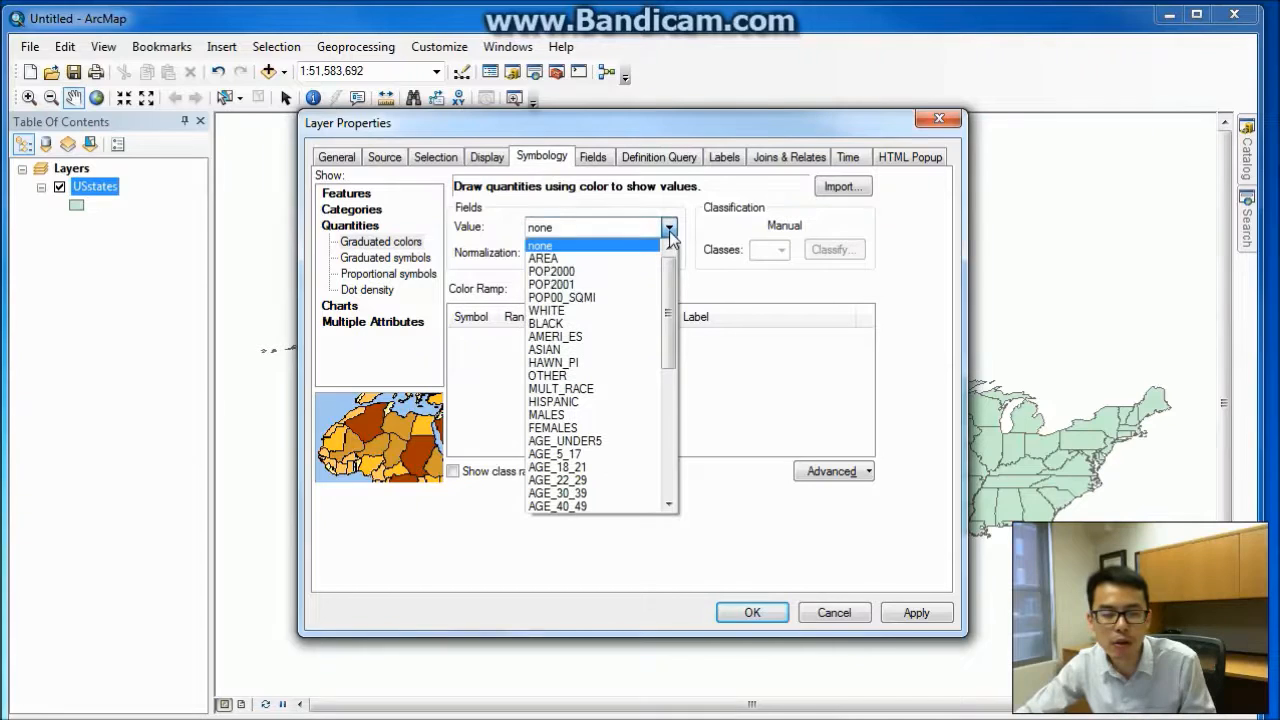
{"action": "left_click", "coordinate": [629, 272]}
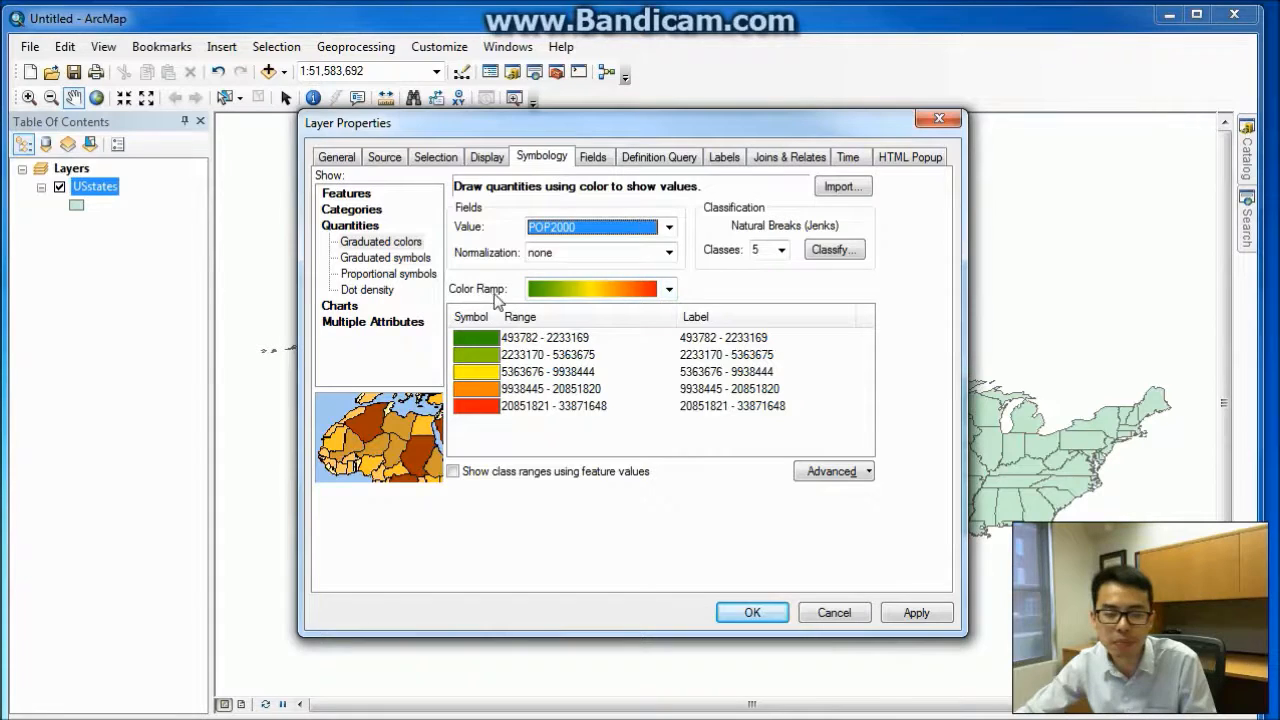
{"action": "left_click", "coordinate": [669, 289]}
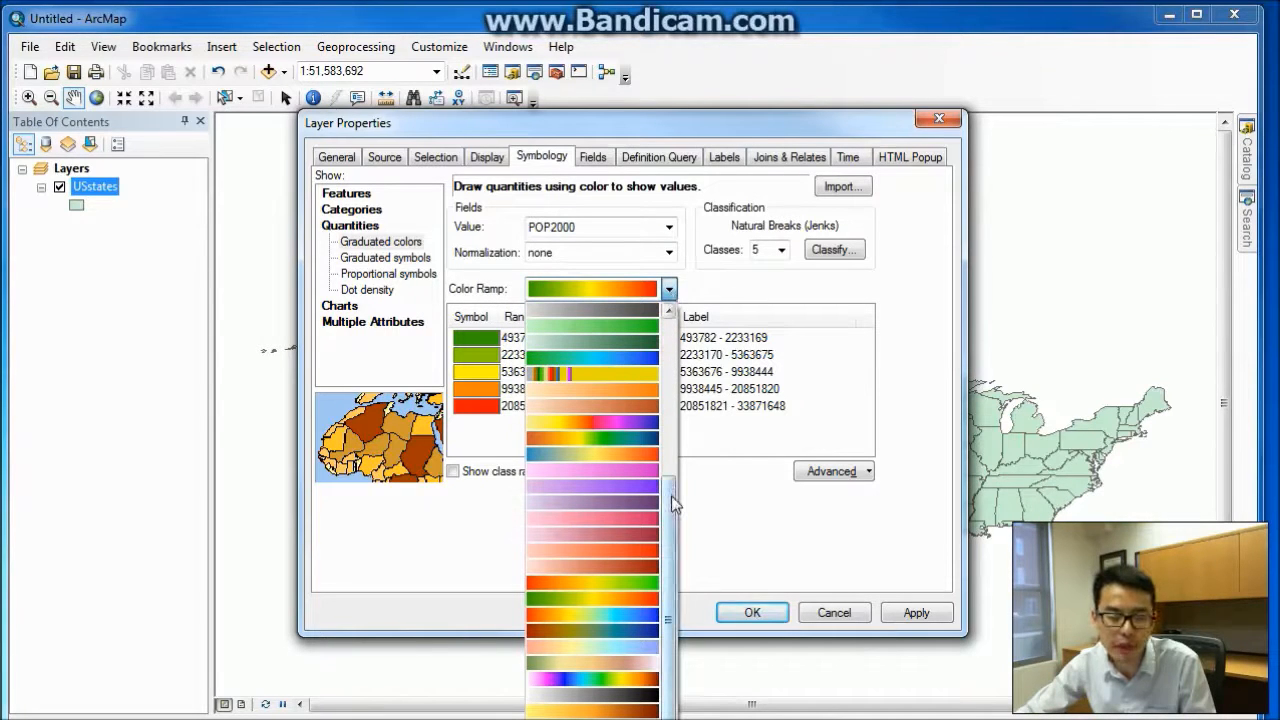
{"action": "left_click", "coordinate": [624, 550]}
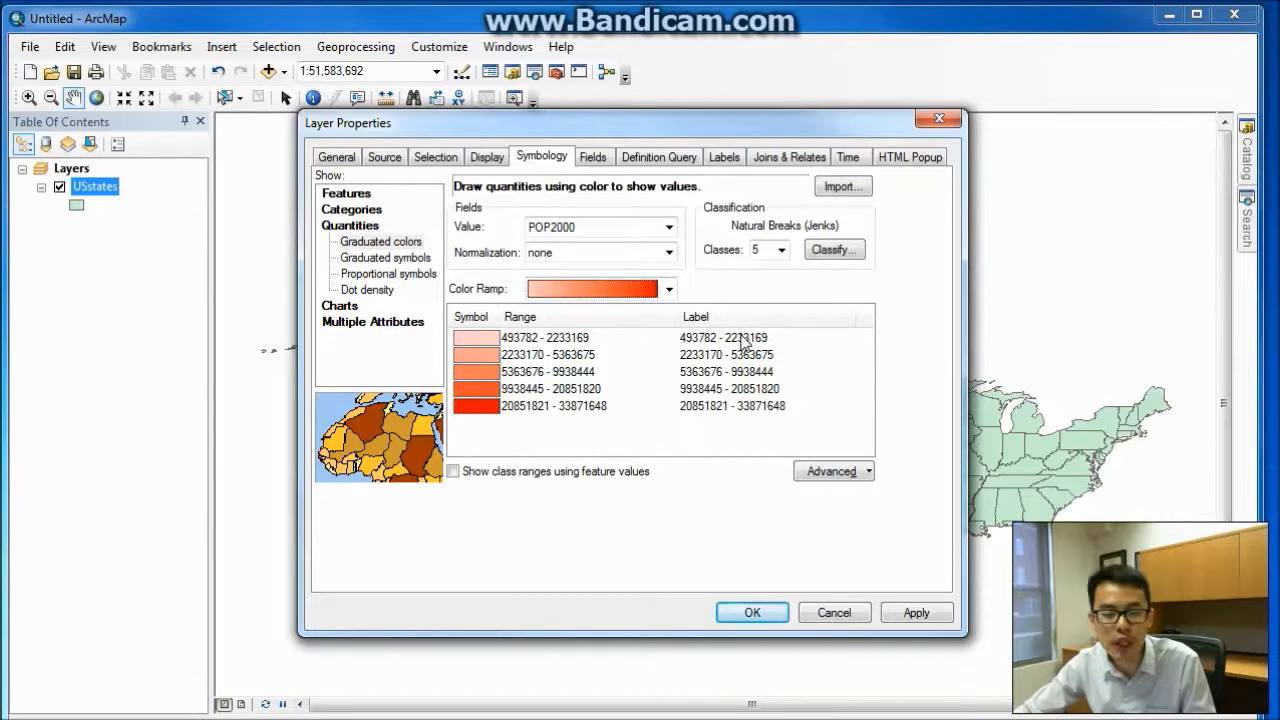
Try to make the first POP2000 class range run from 0 to 2000000
{"action": "left_click", "coordinate": [556, 338]}
{"action": "left_click", "coordinate": [575, 340]}
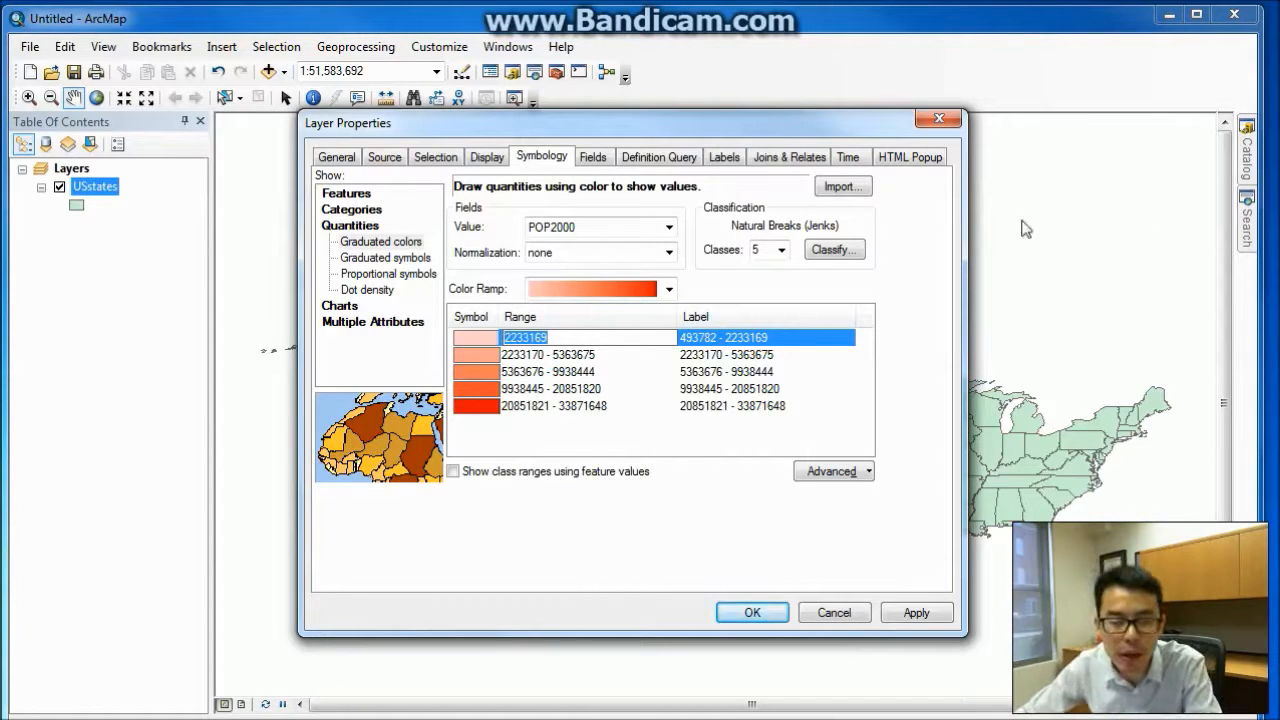
{"action": "left_click_drag", "start_coordinate": [531, 338], "coordinate": [455, 338]}
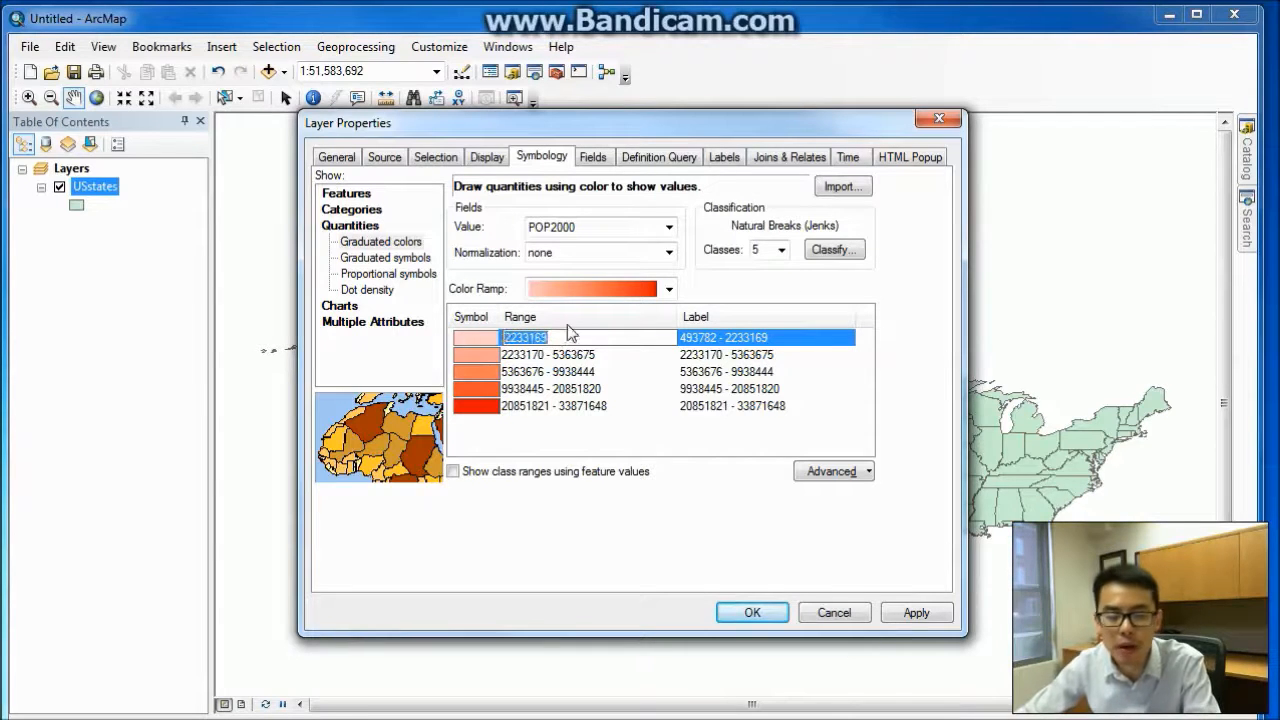
{"action": "type", "text": "2000000"}
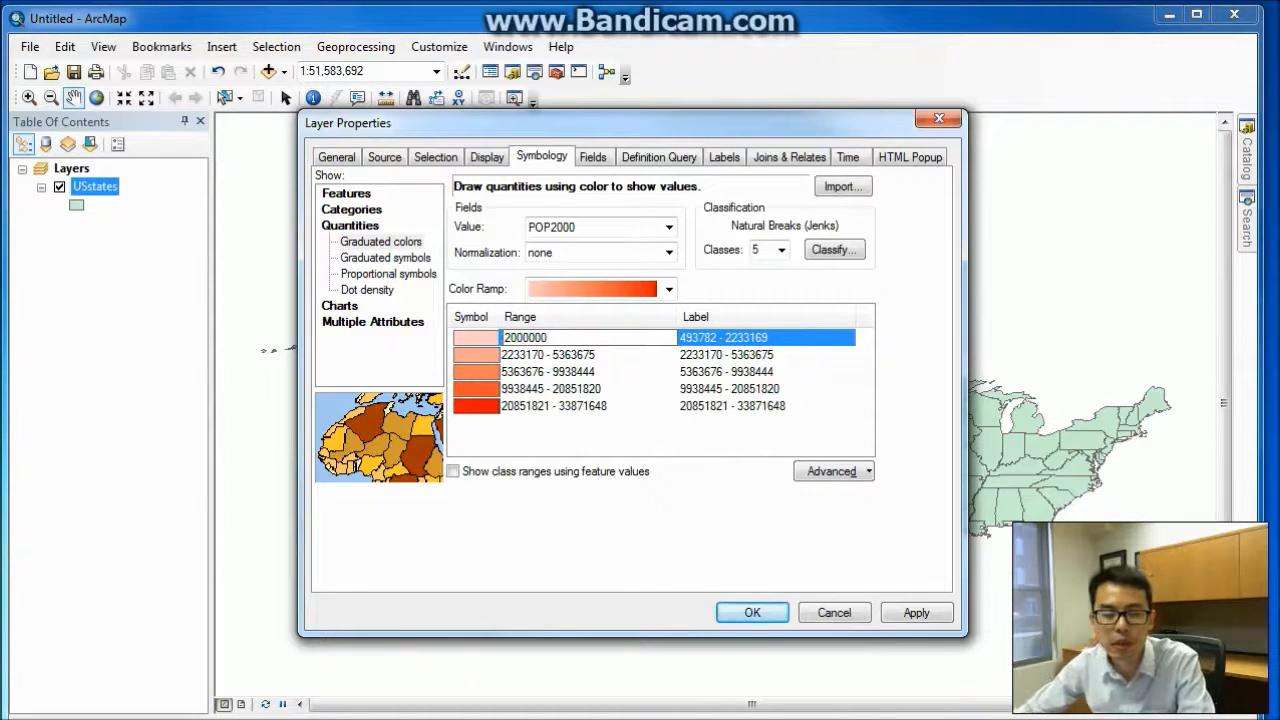
{"action": "left_click", "coordinate": [575, 358]}
{"action": "left_click", "coordinate": [535, 338]}
{"action": "left_click", "coordinate": [533, 337]}
{"action": "left_click", "coordinate": [505, 338]}
{"action": "type", "text": "0-"}
{"action": "key", "text": "Return"}
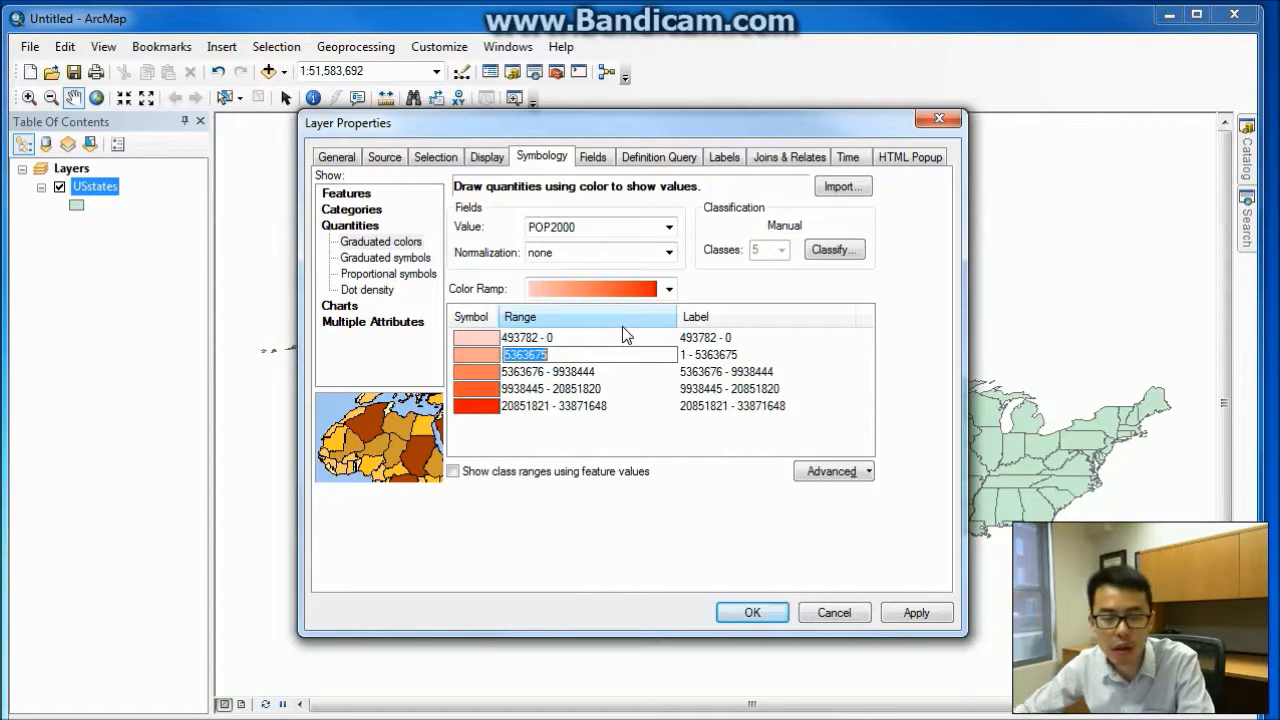
Set the upper limit of the first POP2000 class to 2000000
{"action": "left_click", "coordinate": [608, 337]}
{"action": "left_click", "coordinate": [612, 355]}
{"action": "left_click", "coordinate": [608, 338]}
{"action": "type", "text": "2000000"}
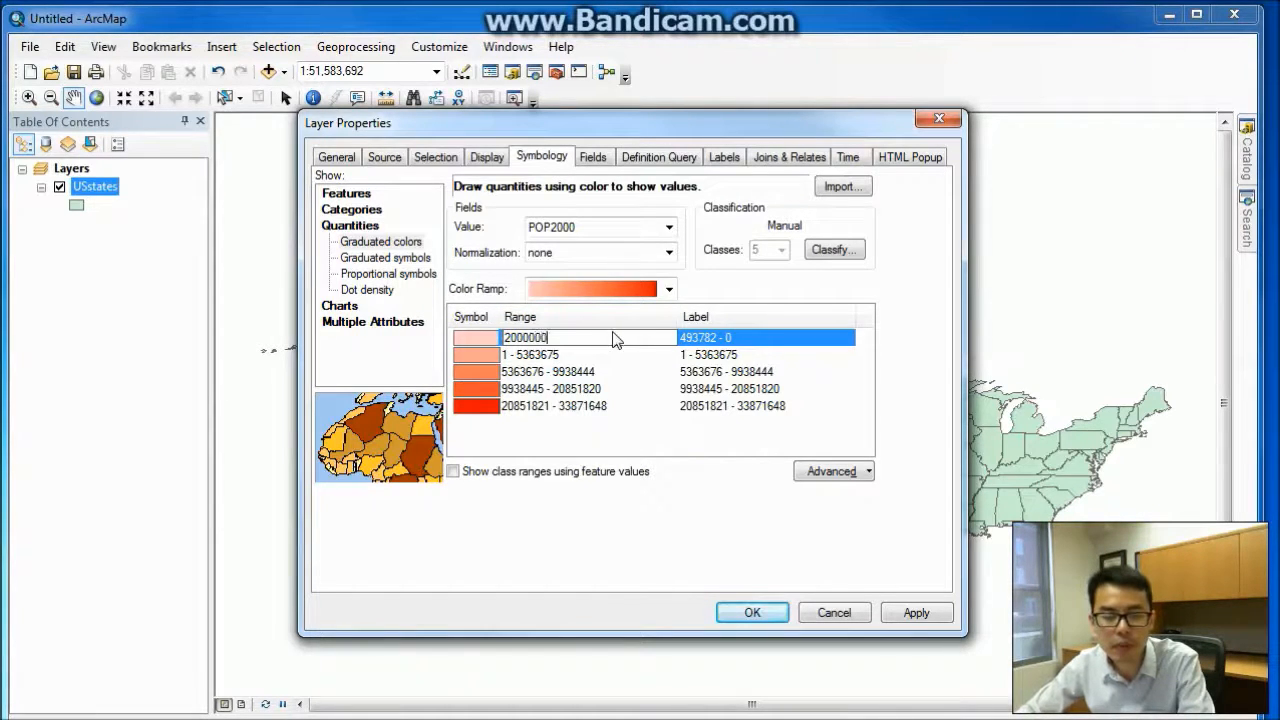
{"action": "key", "text": "Return"}
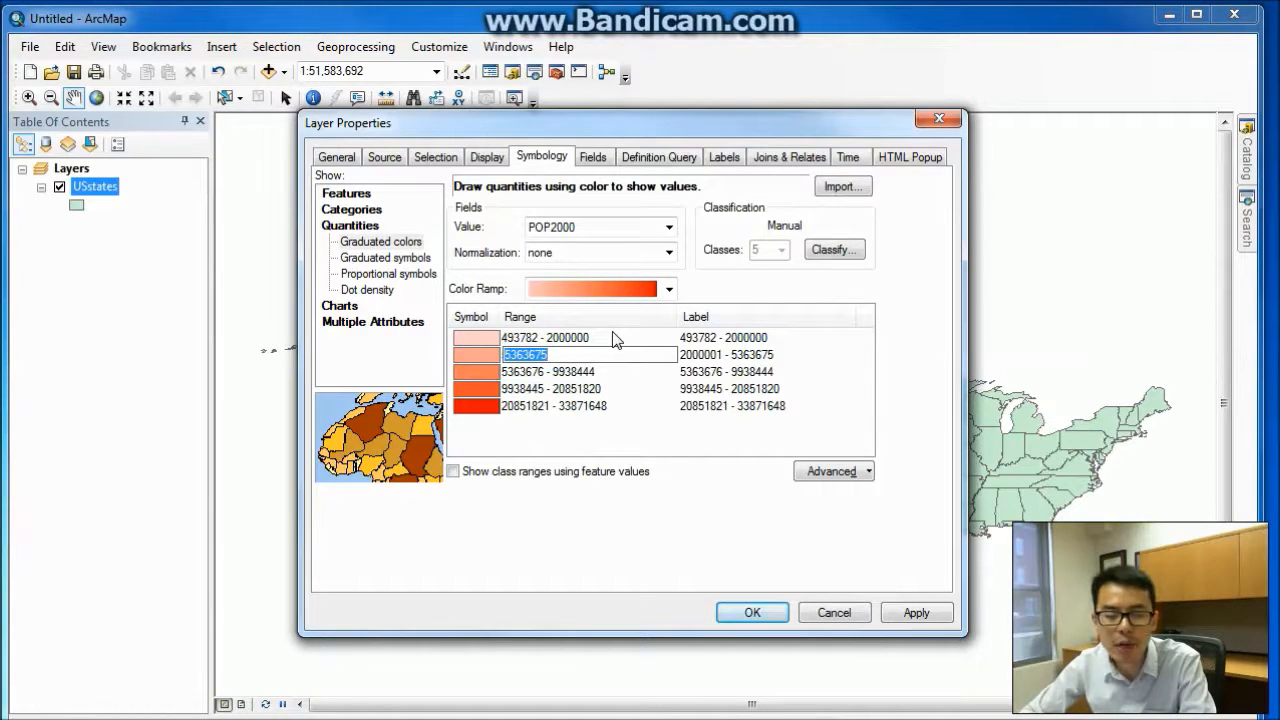
Set the upper limits of the second and third POP2000 classes to 5000000 and 10000000
{"action": "type", "text": "50"}
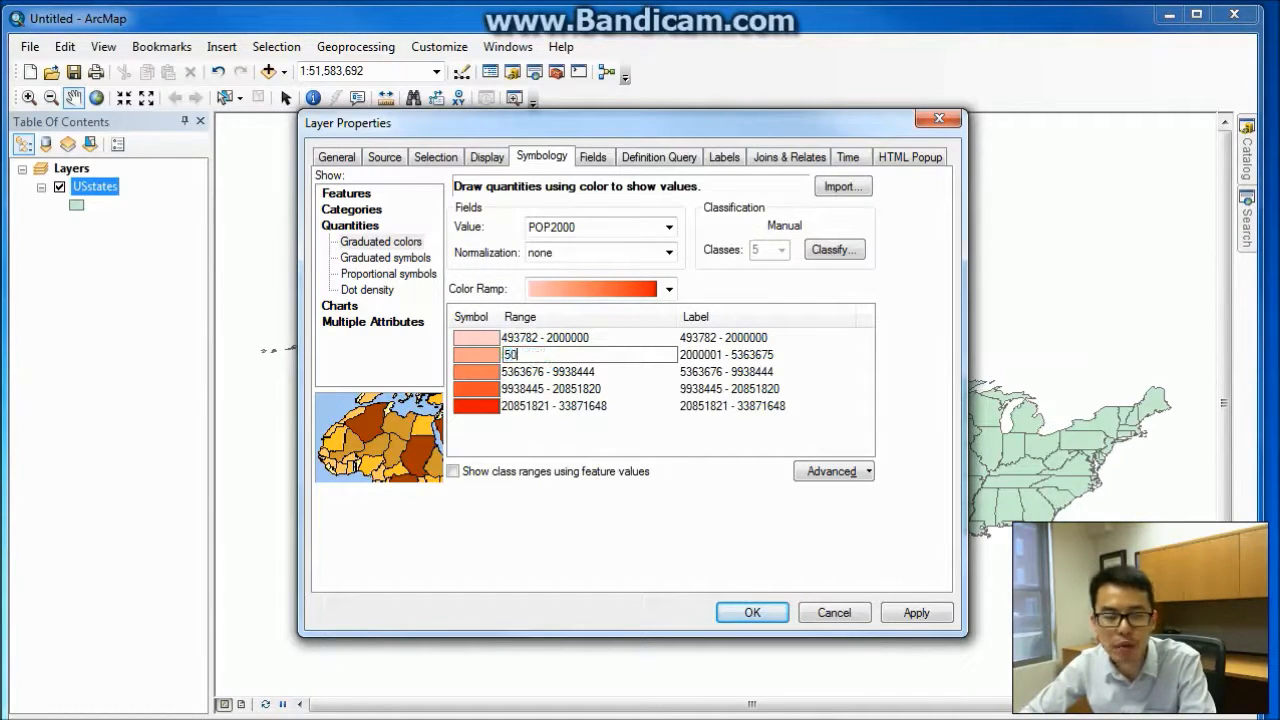
{"action": "type", "text": "00000"}
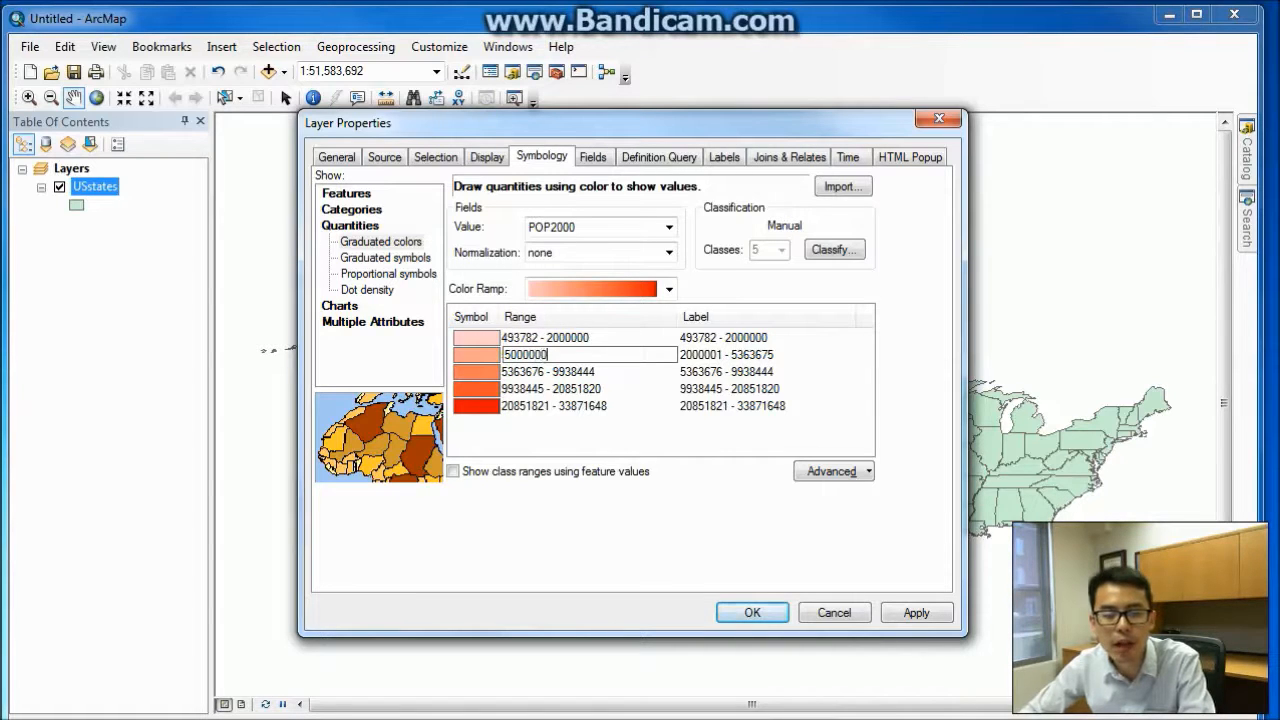
{"action": "key", "text": "Return"}
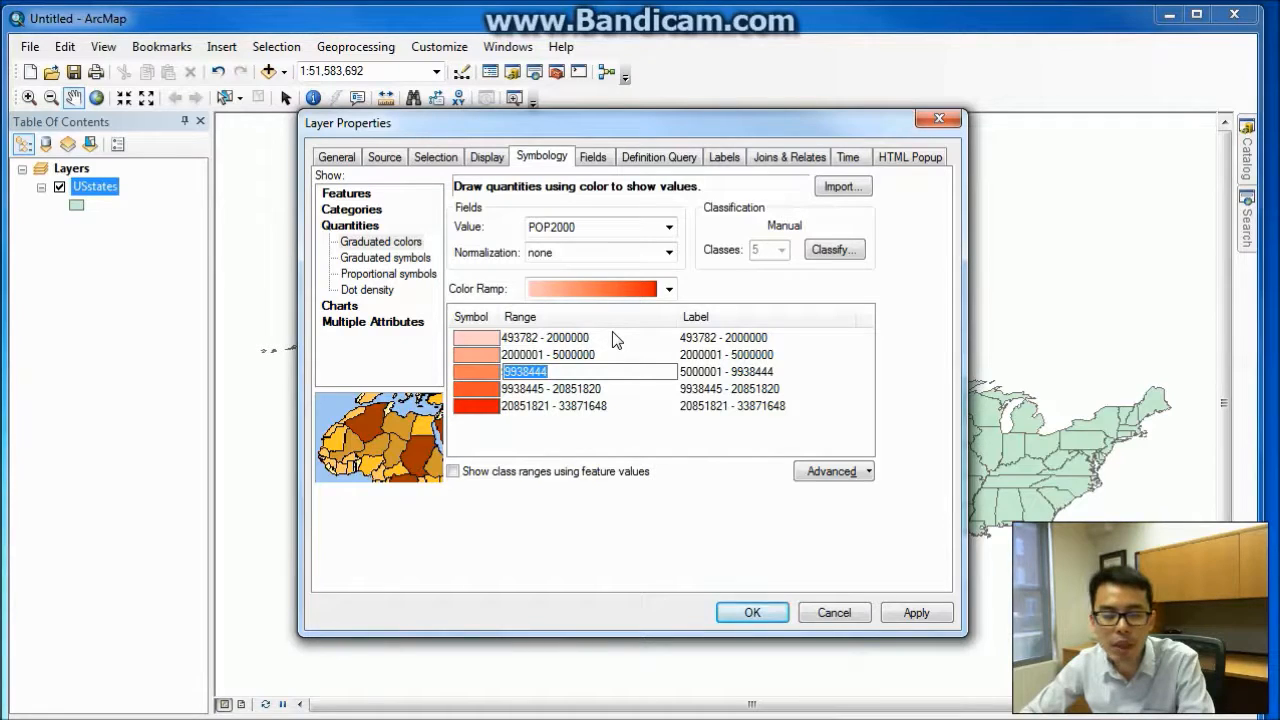
{"action": "type", "text": "10000000"}
{"action": "key", "text": "Return"}
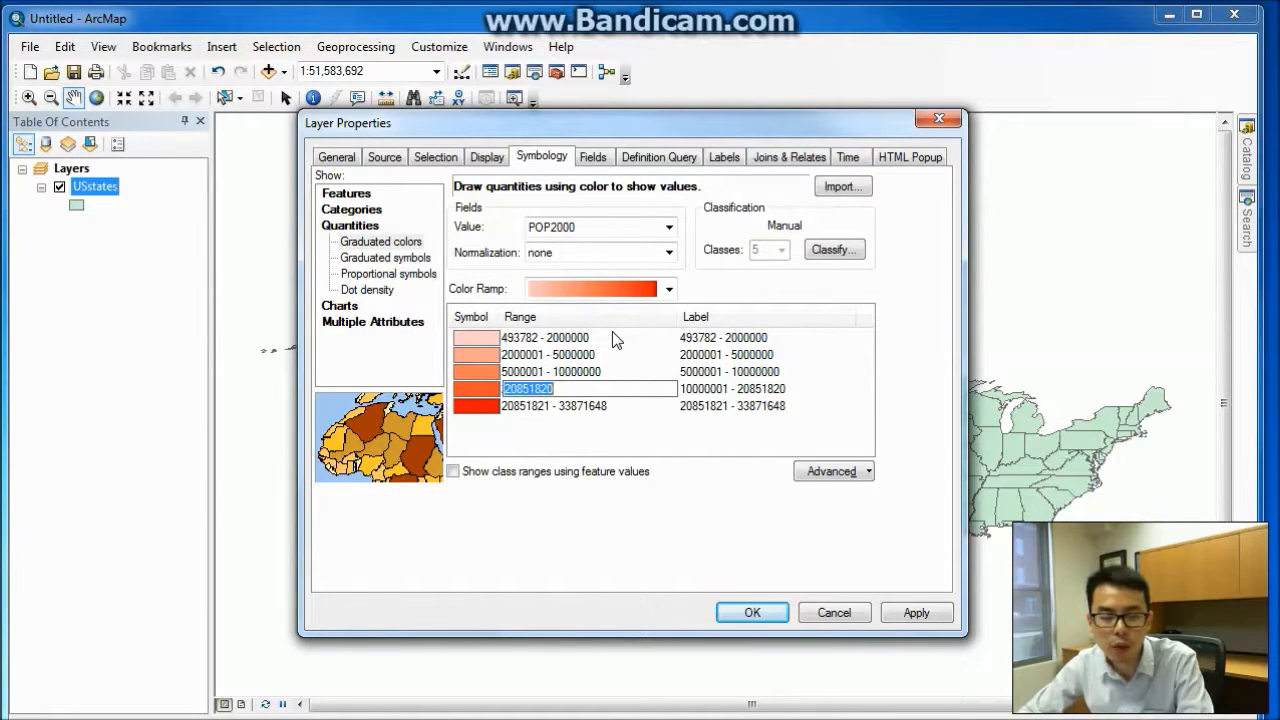
Set the upper limit of the fourth POP2000 class to 20000000, keeping the last class's maximum
{"action": "type", "text": "20000000"}
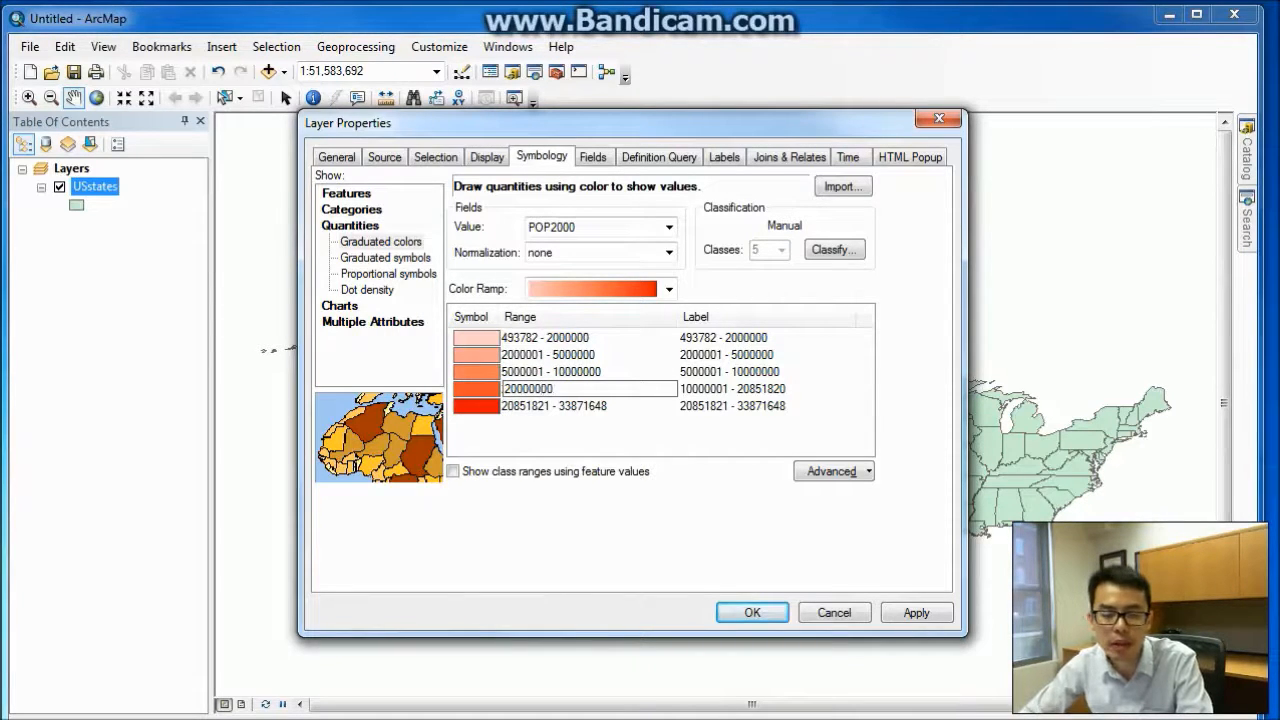
{"action": "key", "text": "Return"}
{"action": "key", "text": "Up"}
{"action": "key", "text": "Up"}
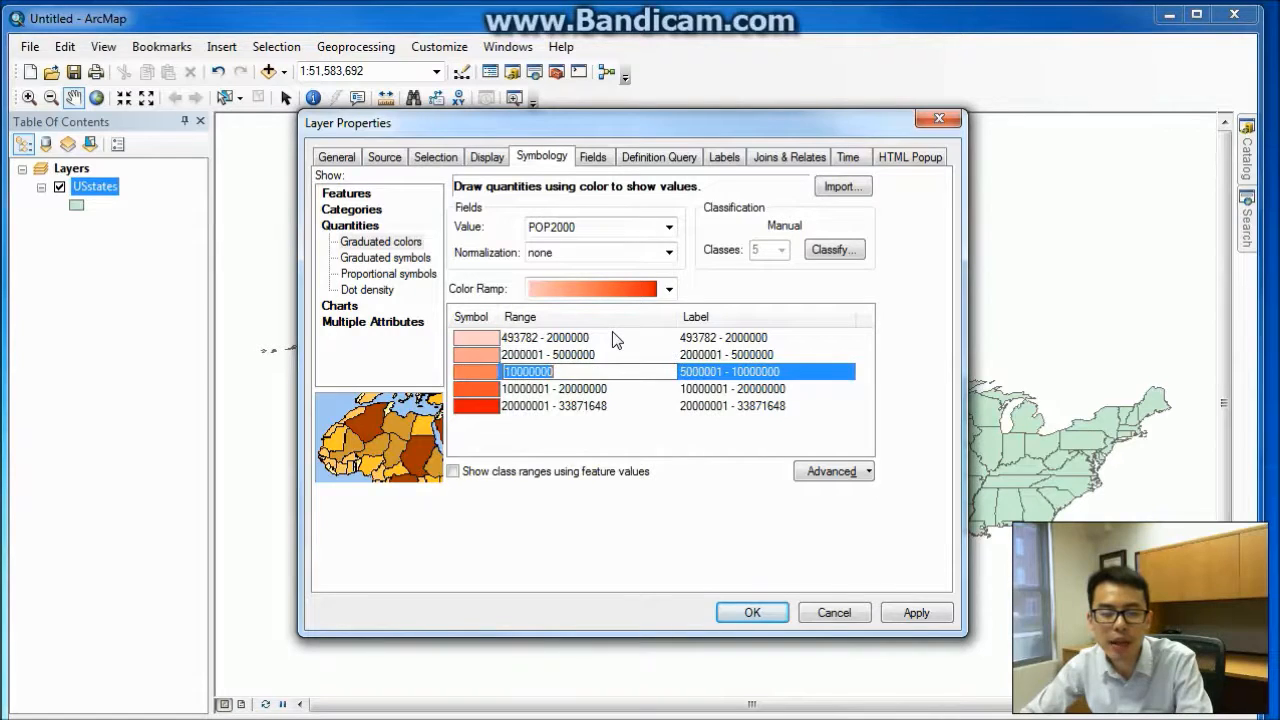
{"action": "key", "text": "Down"}
{"action": "key", "text": "Down"}
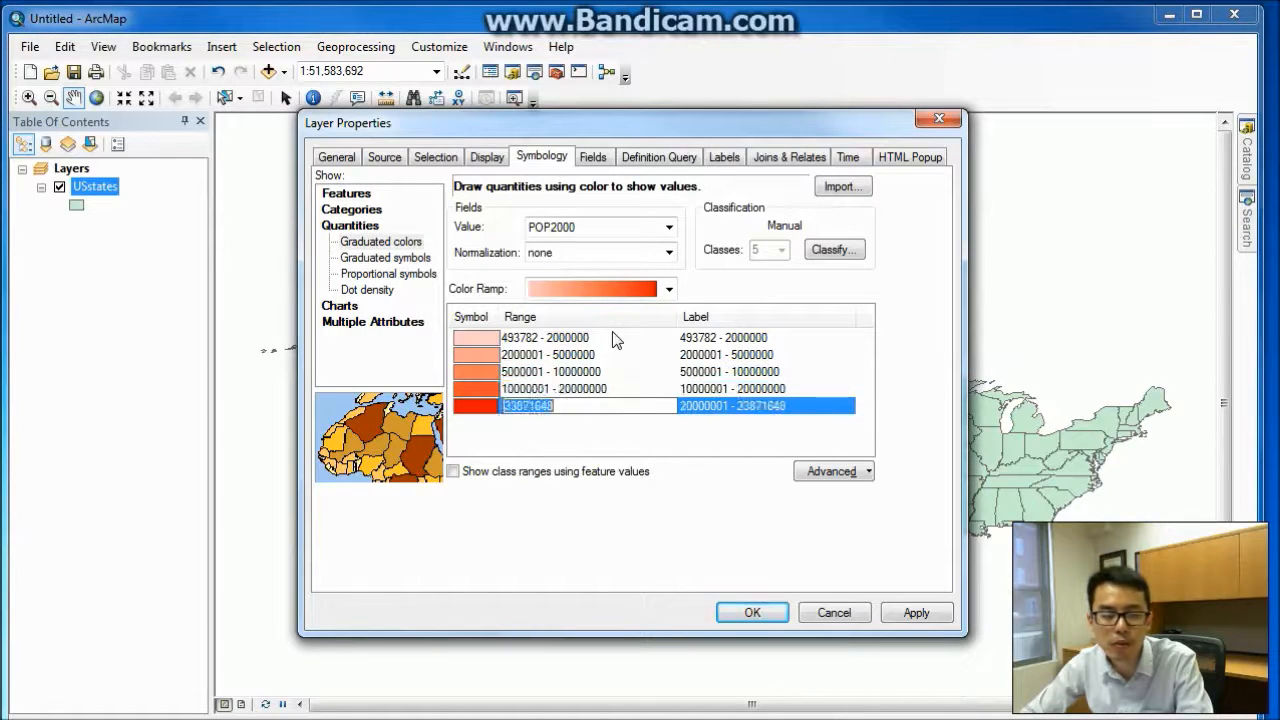
Label the first two population classes "< 2 million" and "2 - 5 million"
{"action": "left_click", "coordinate": [719, 338]}
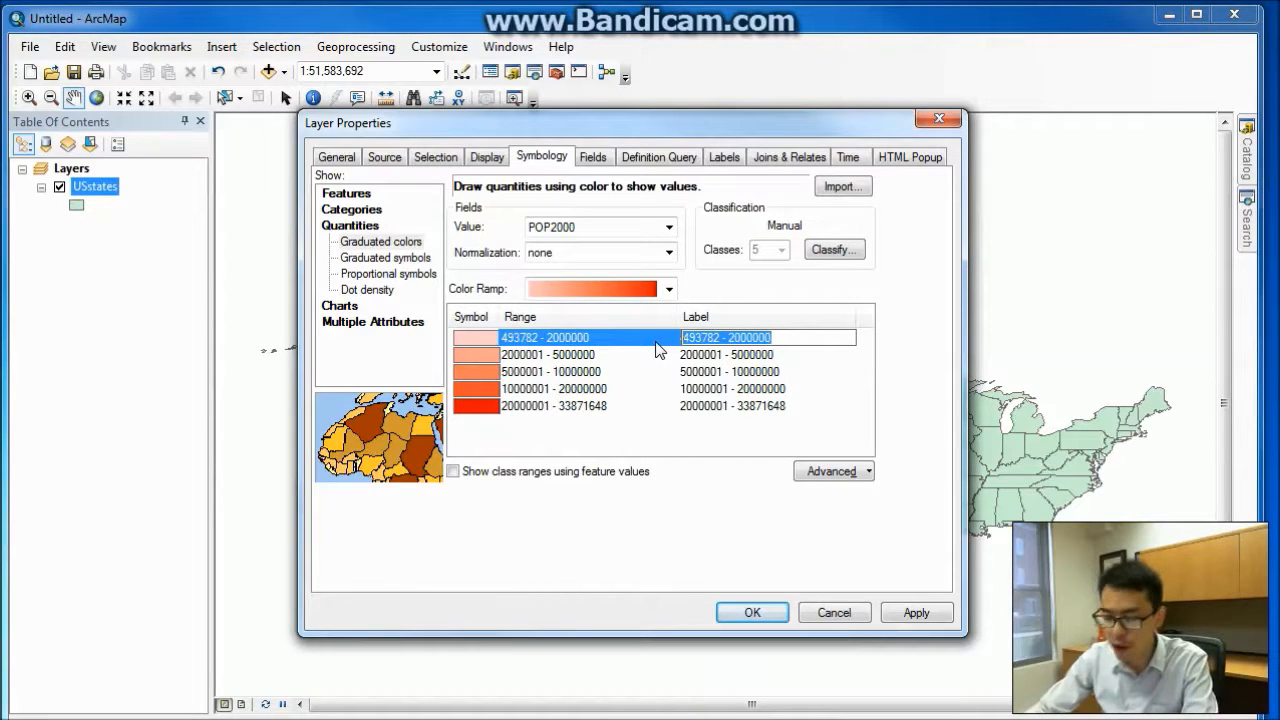
{"action": "type", "text": "<"}
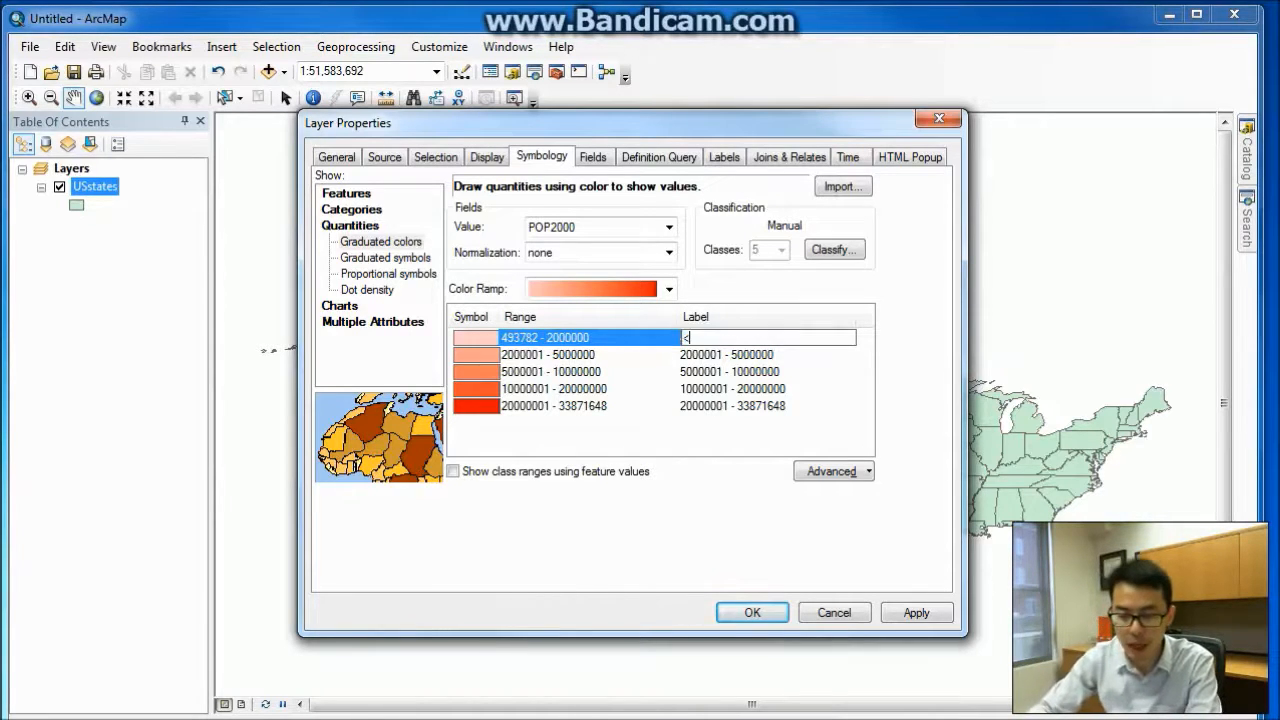
{"action": "type", "text": " 20 million"}
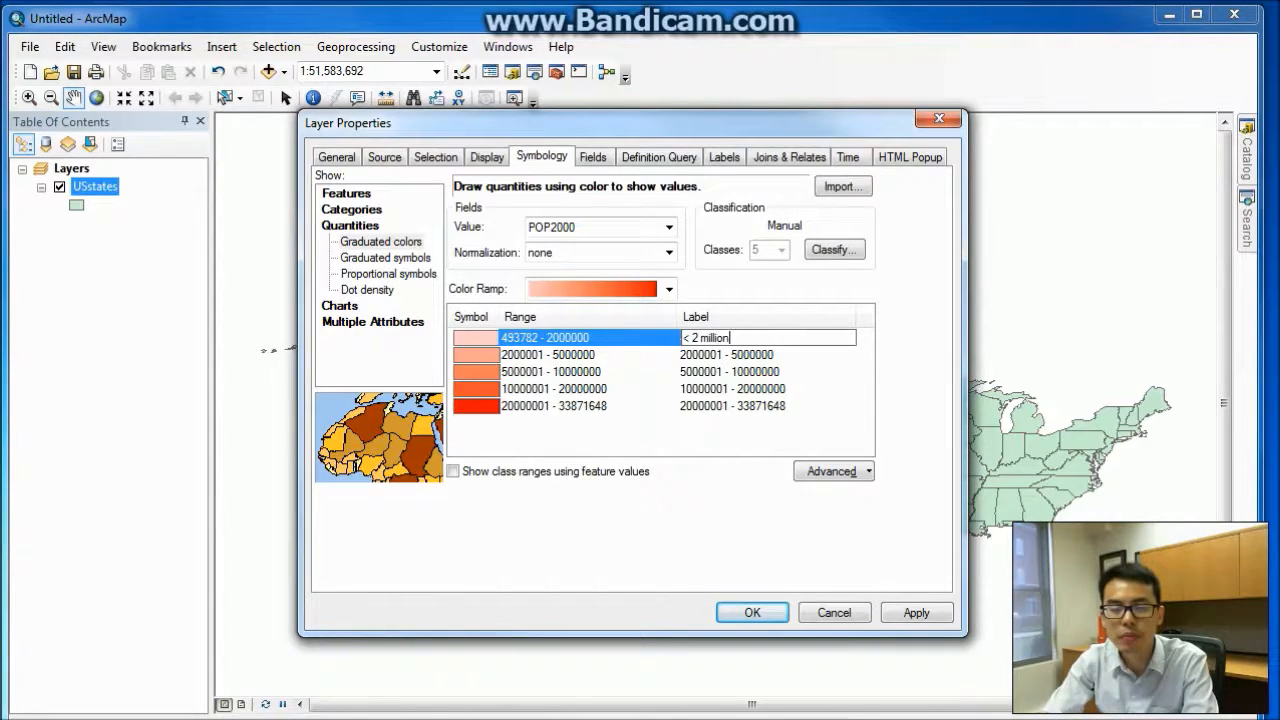
{"action": "key", "text": "Return"}
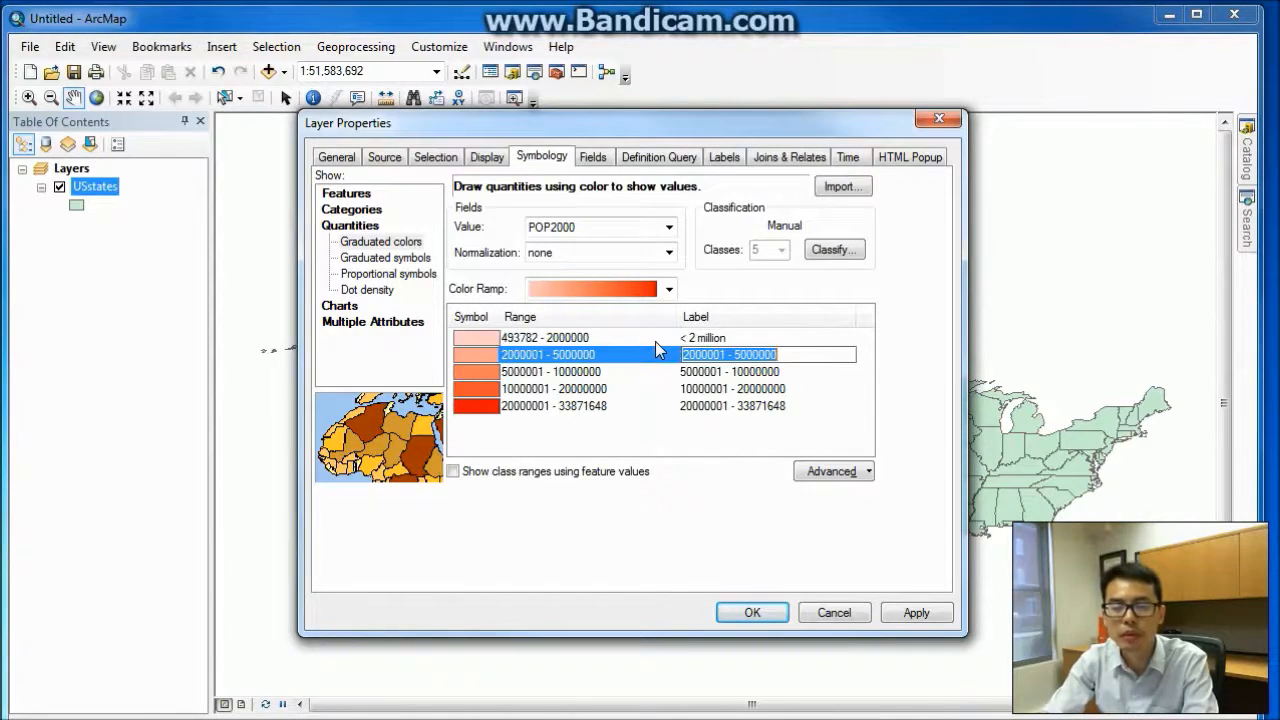
{"action": "type", "text": "5 million"}
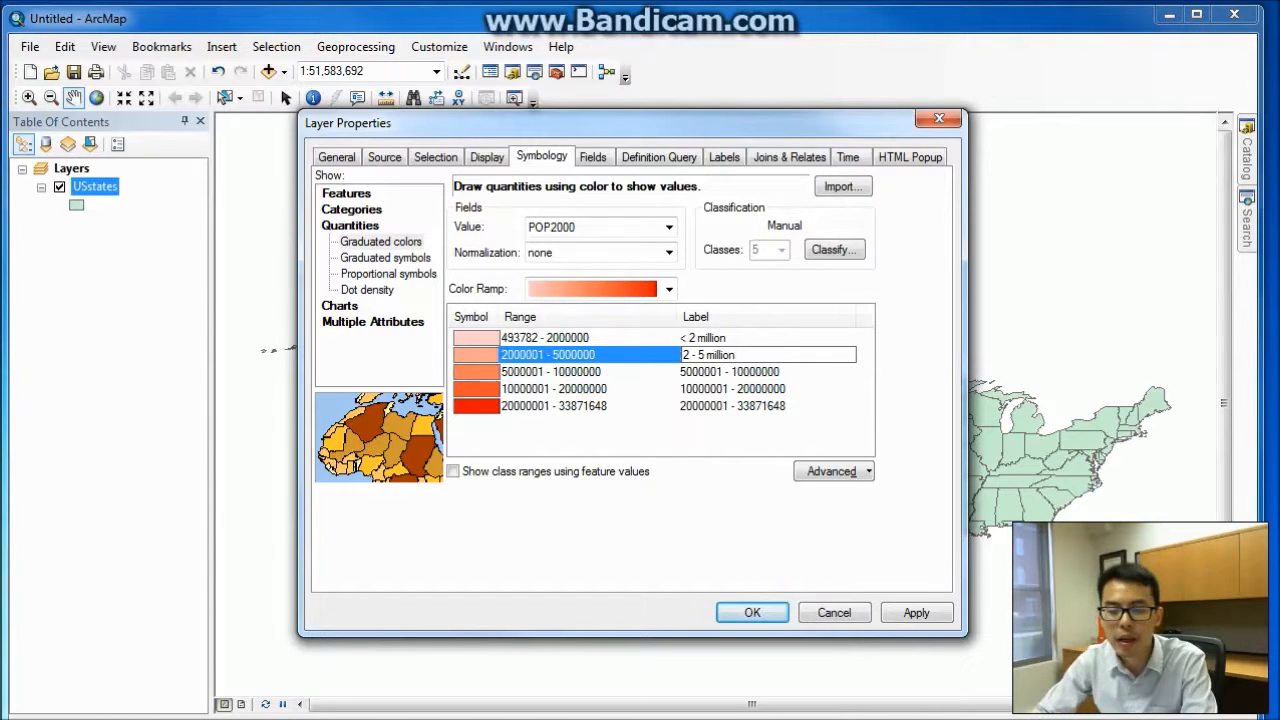
{"action": "key", "text": "Return"}
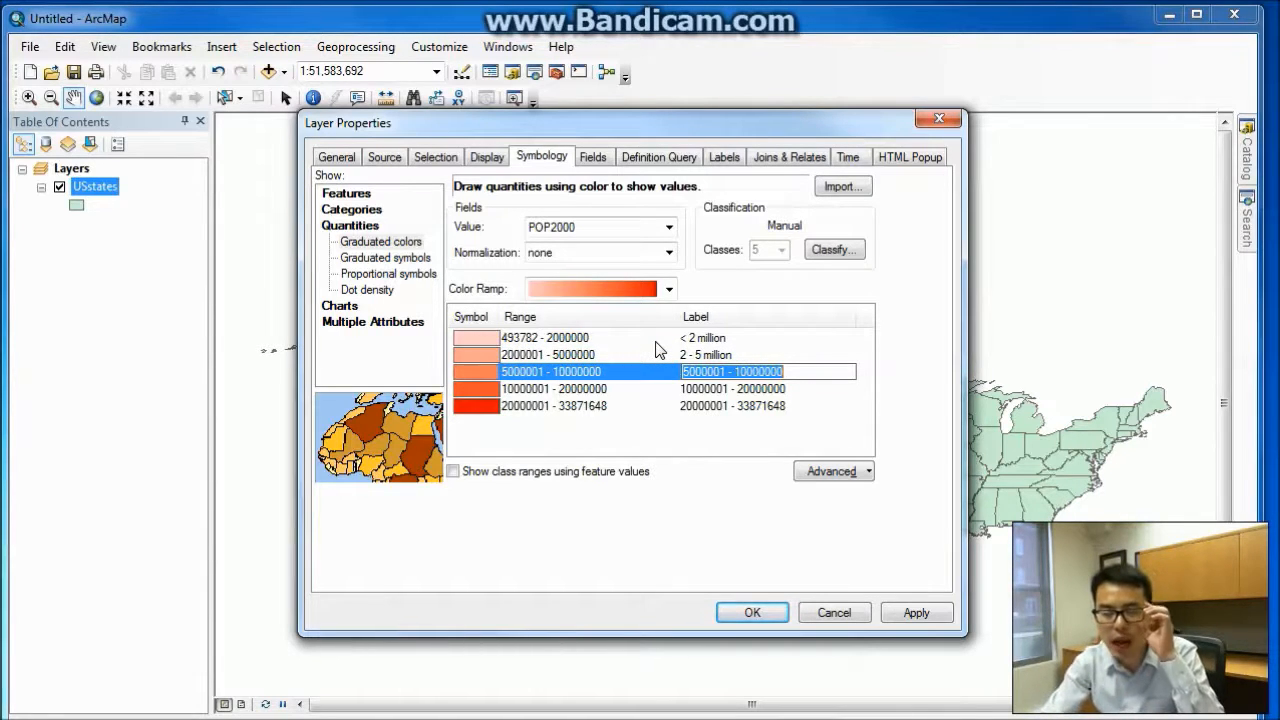
Label the third and fourth population classes "5 - 10 million" and "10 - 20 million"
{"action": "type", "text": "5 - 10 million"}
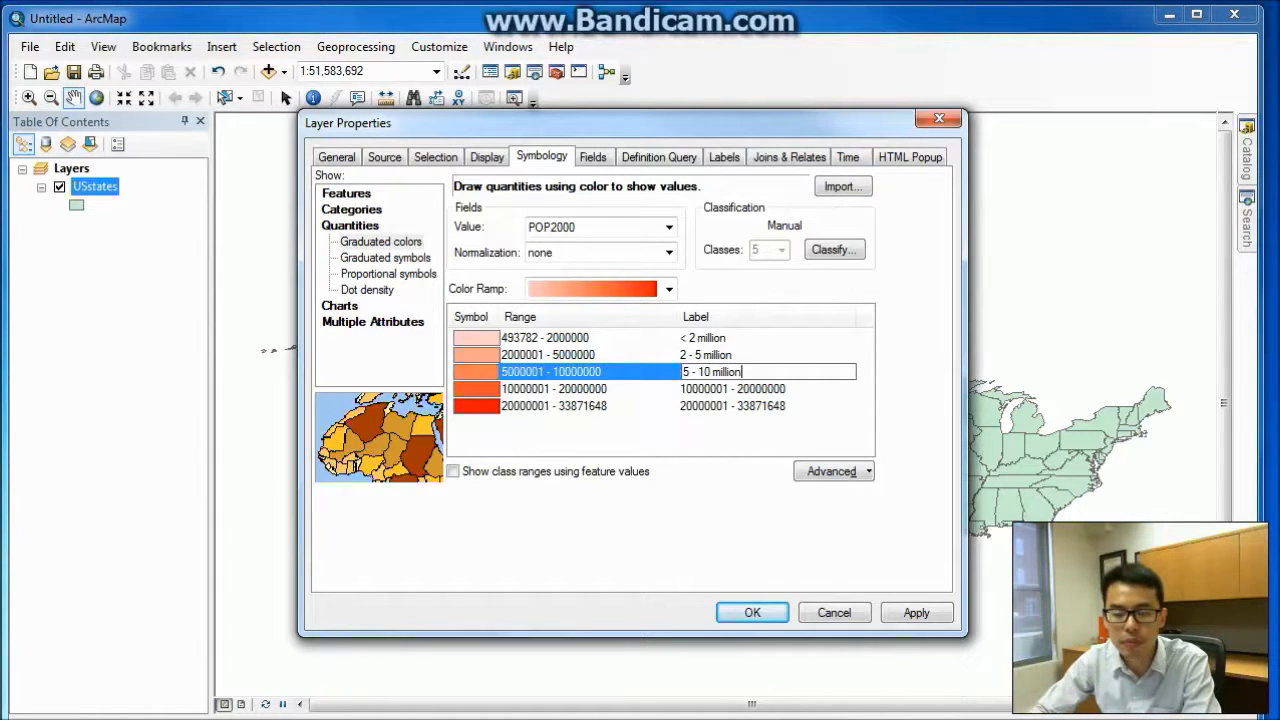
{"action": "key", "text": "Return"}
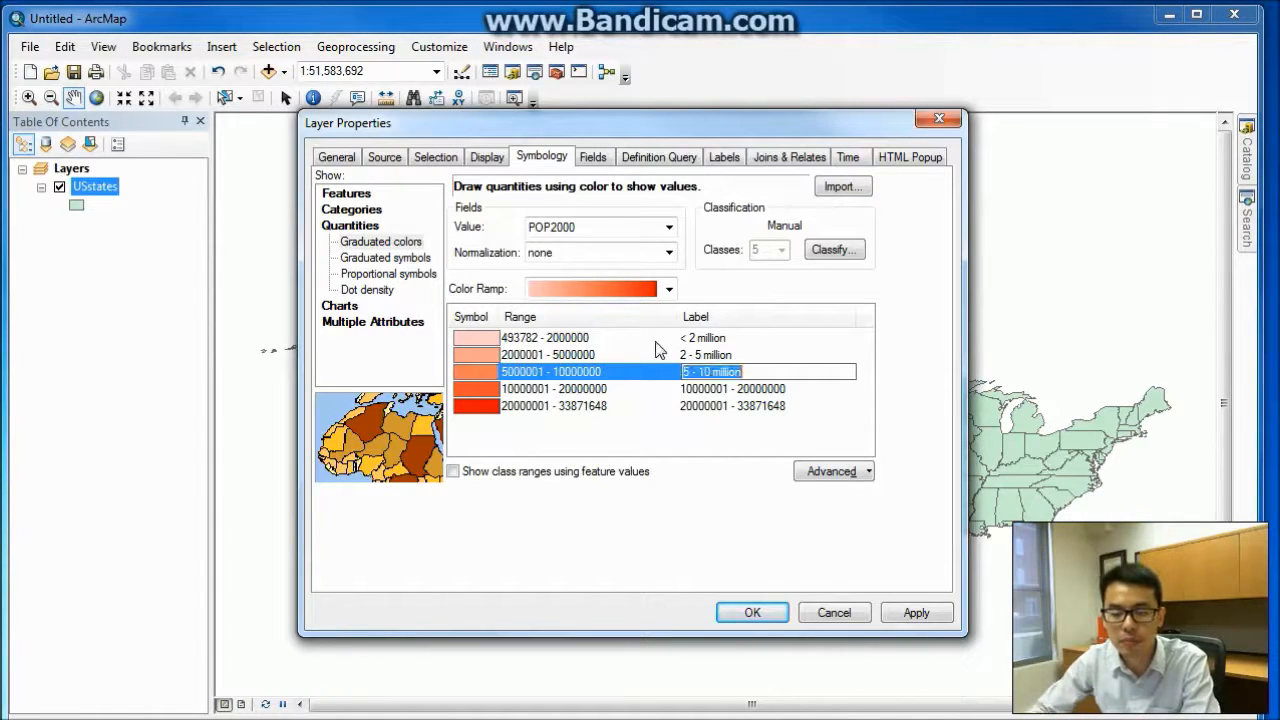
{"action": "key", "text": "Down"}
{"action": "type", "text": "10 -"}
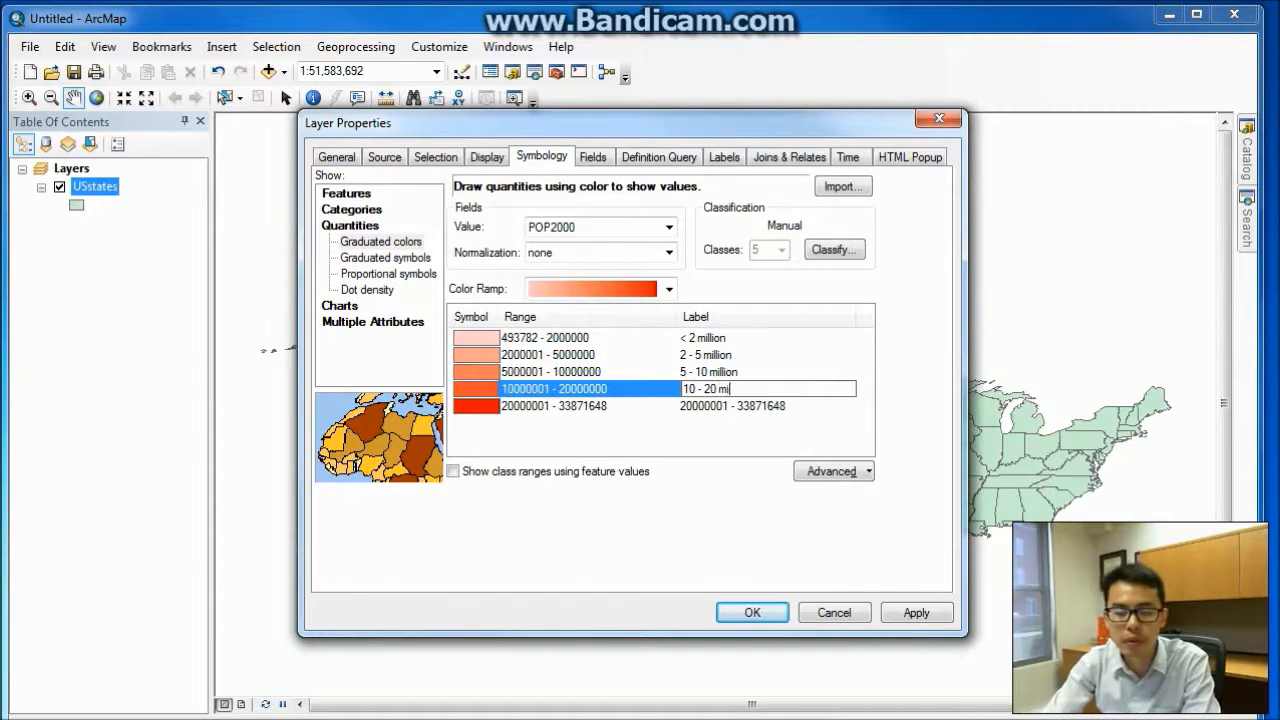
{"action": "key", "text": "Down"}
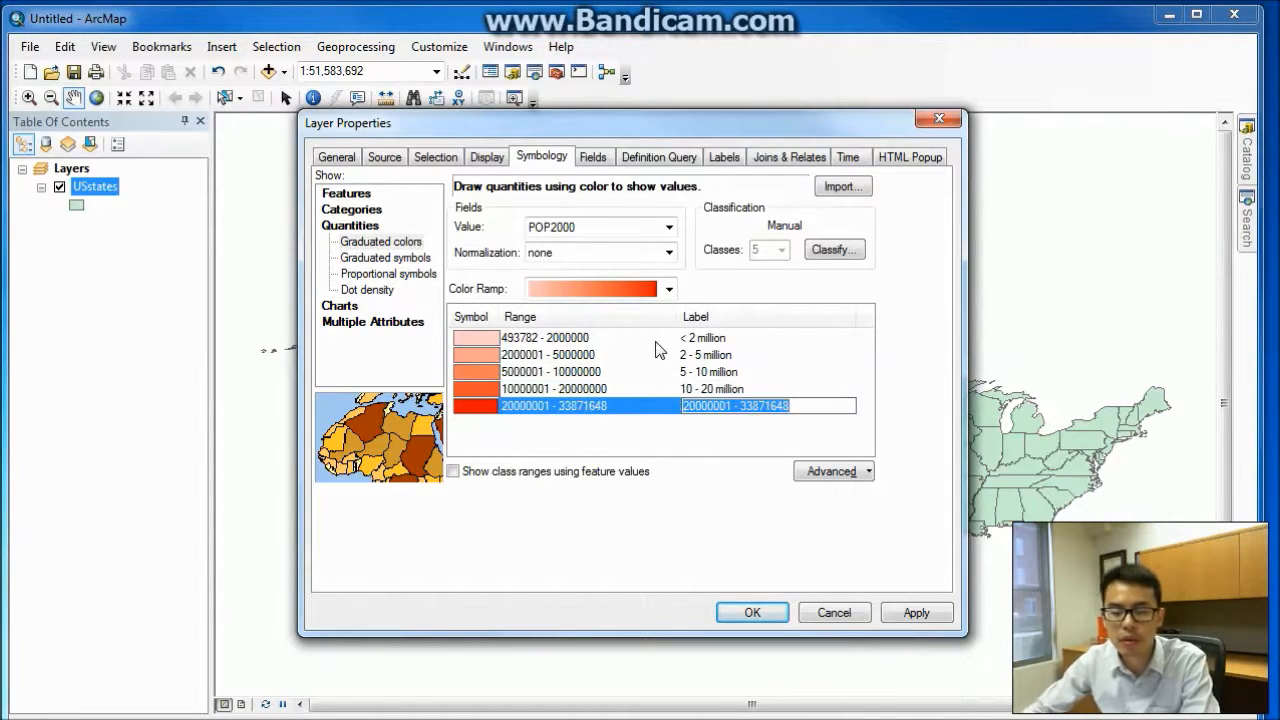
Label the highest population class "> 20 million" and apply the symbology to the USstates layer, closing its properties
{"action": "type", "text": "> 20"}
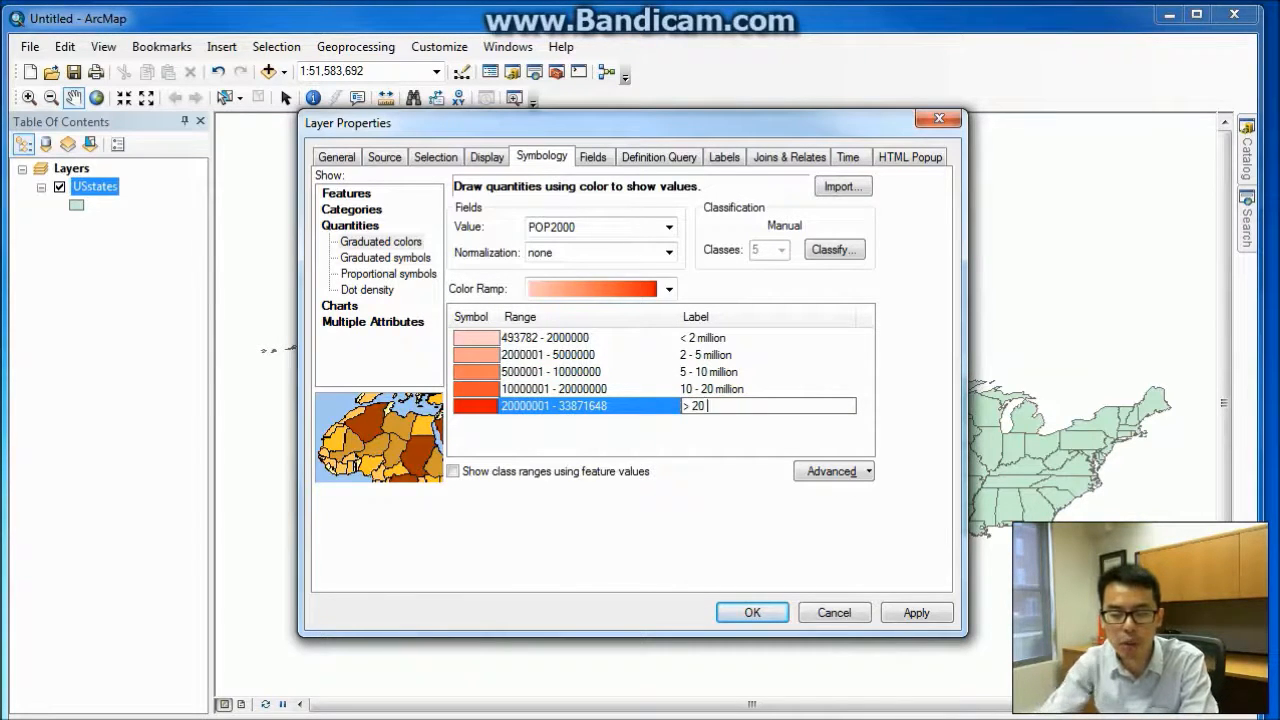
{"action": "type", "text": " million"}
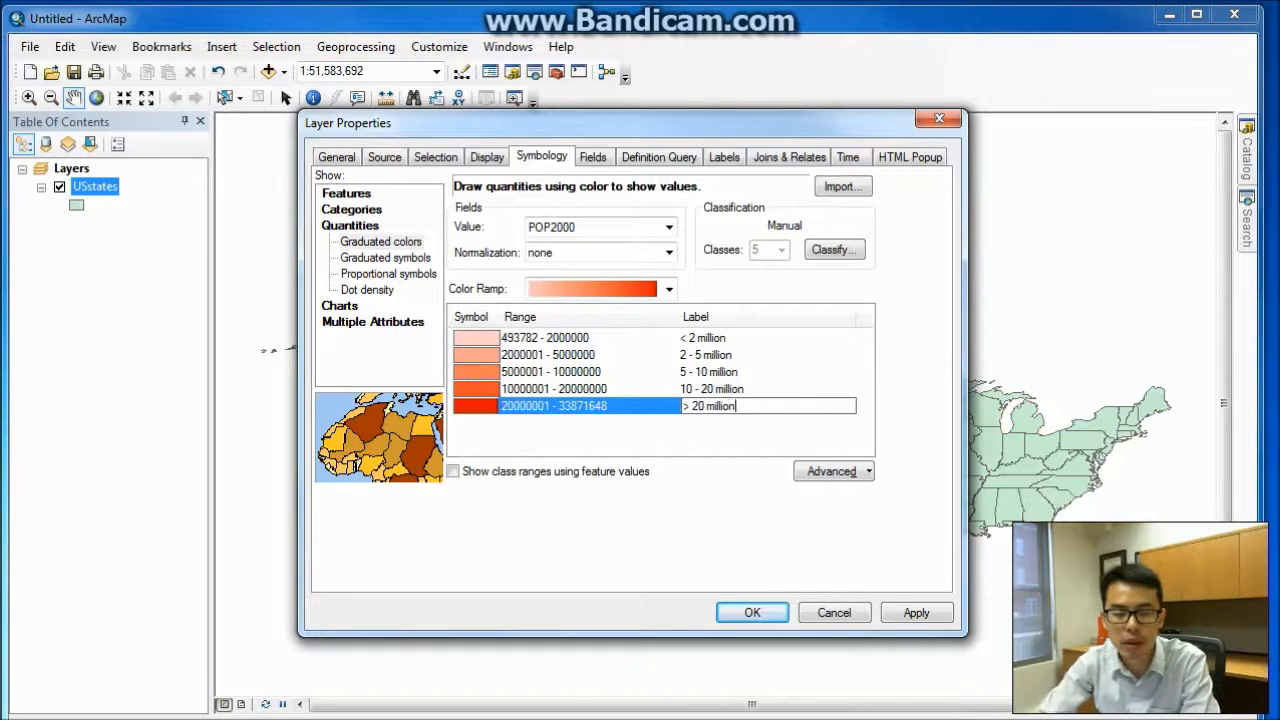
{"action": "left_click", "coordinate": [908, 612]}
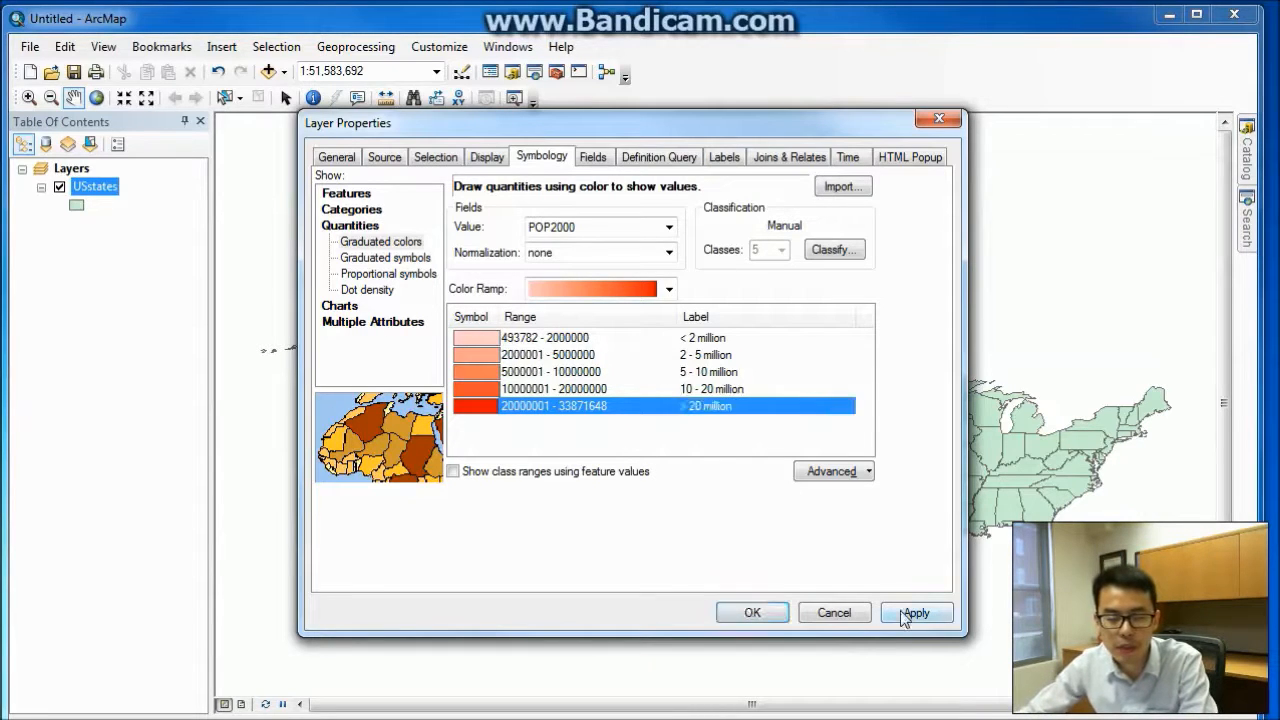
{"action": "left_click", "coordinate": [752, 612]}
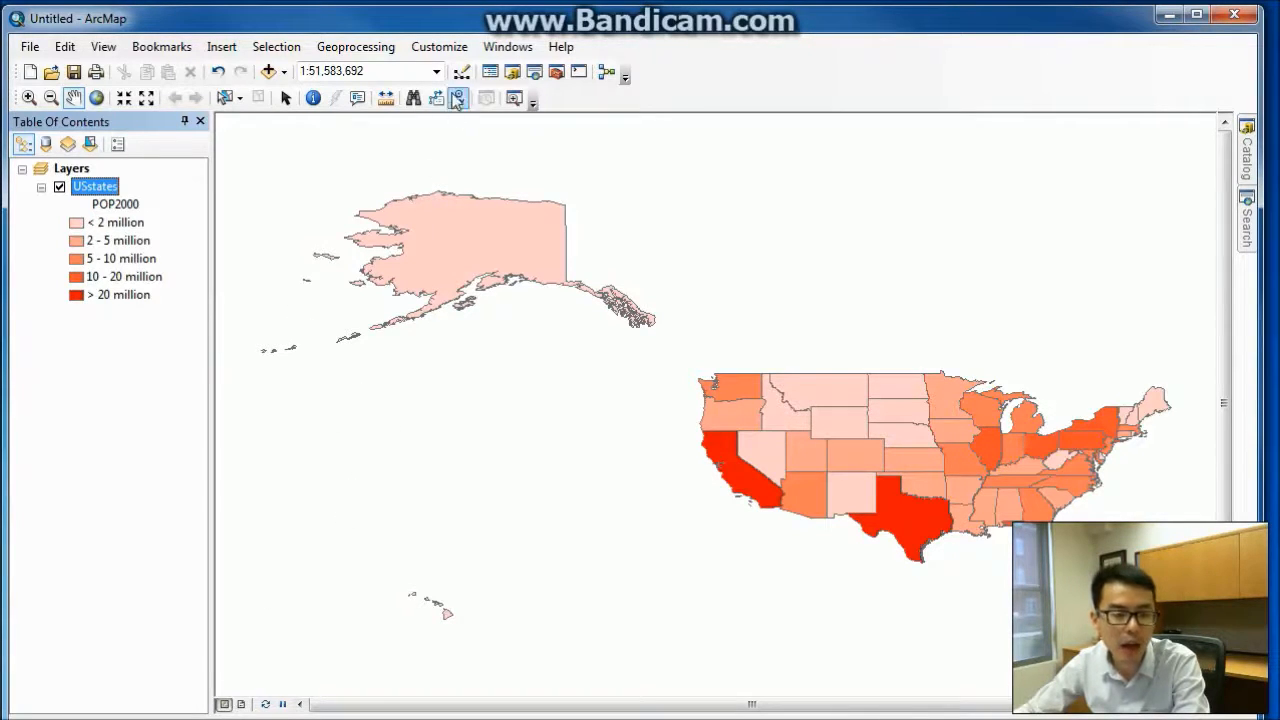
Show the map in layout view and deselect the data frame
{"action": "left_click_drag", "start_coordinate": [441, 28], "coordinate": [441, 23]}
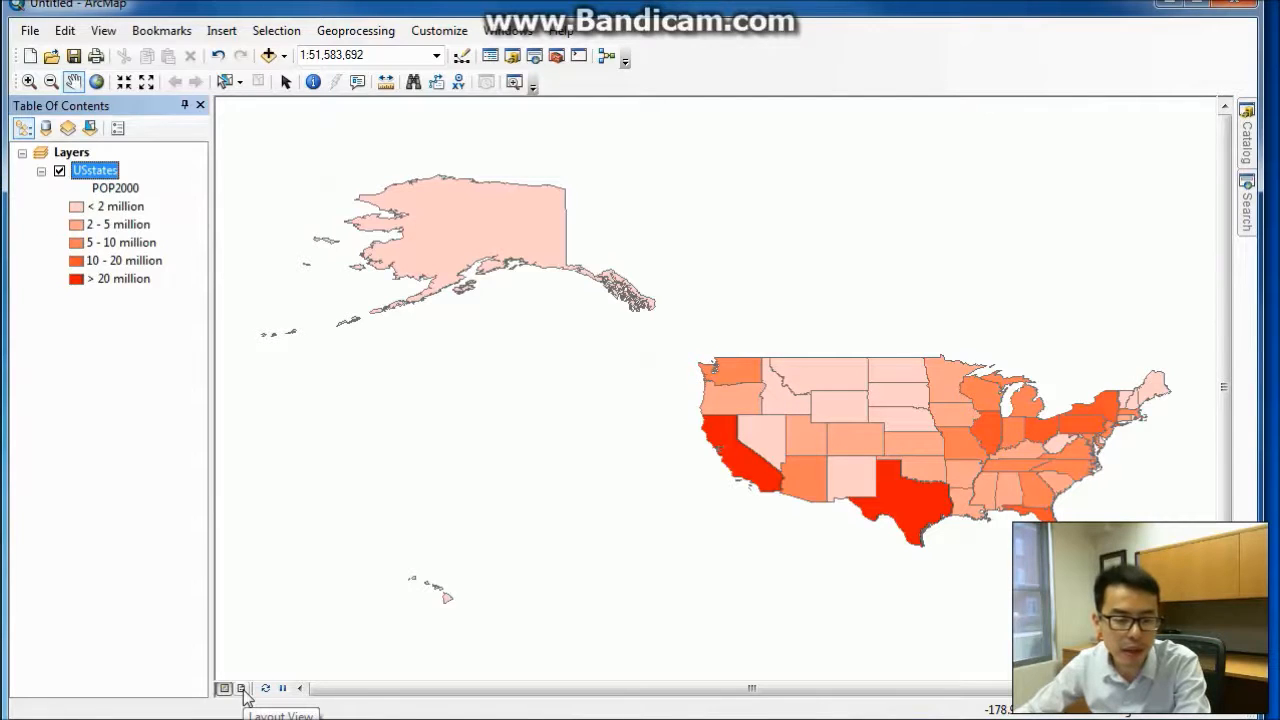
{"action": "left_click", "coordinate": [242, 689]}
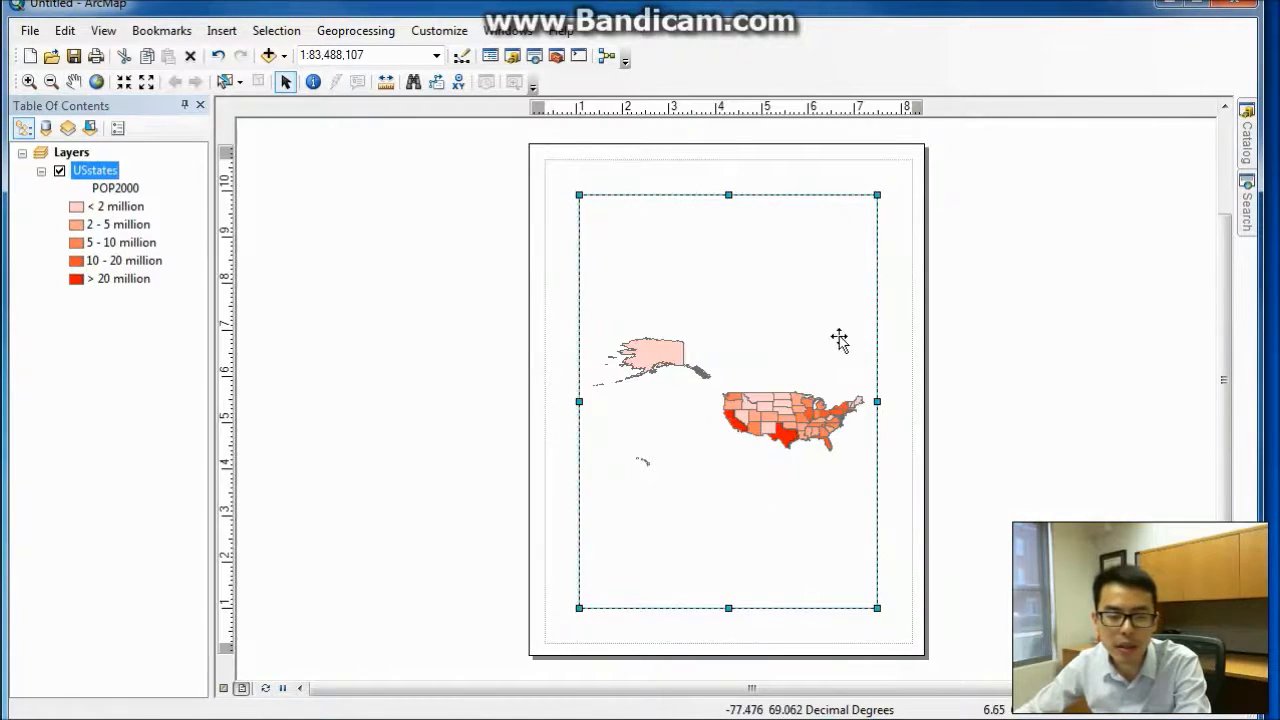
{"action": "left_click", "coordinate": [1112, 290]}
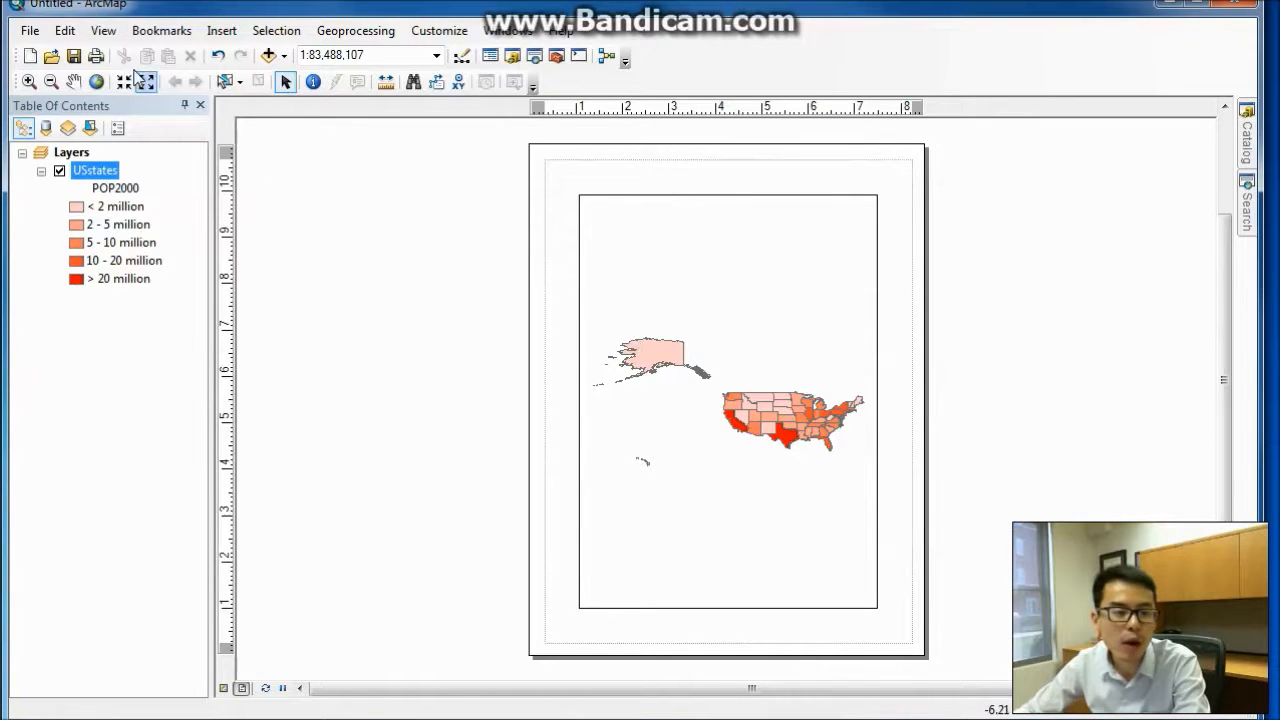
Switch the map to data view and return to layout view
{"action": "left_click", "coordinate": [104, 34]}
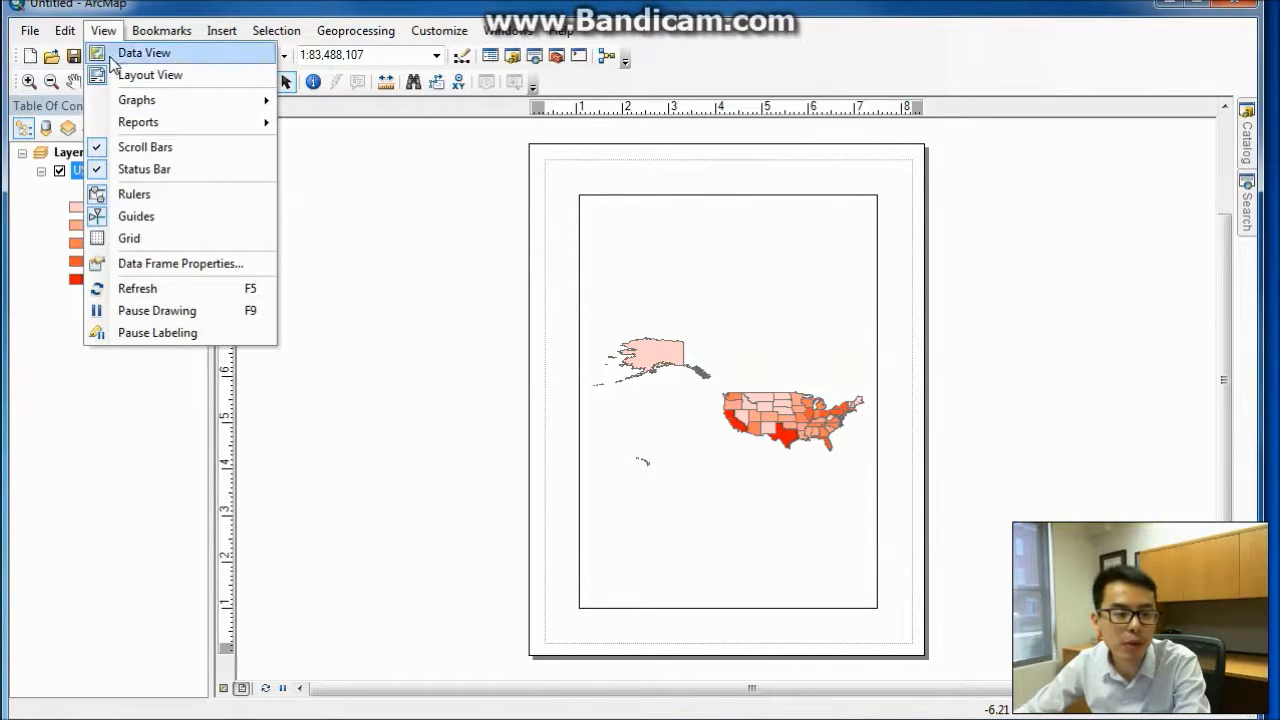
{"action": "left_click", "coordinate": [127, 56]}
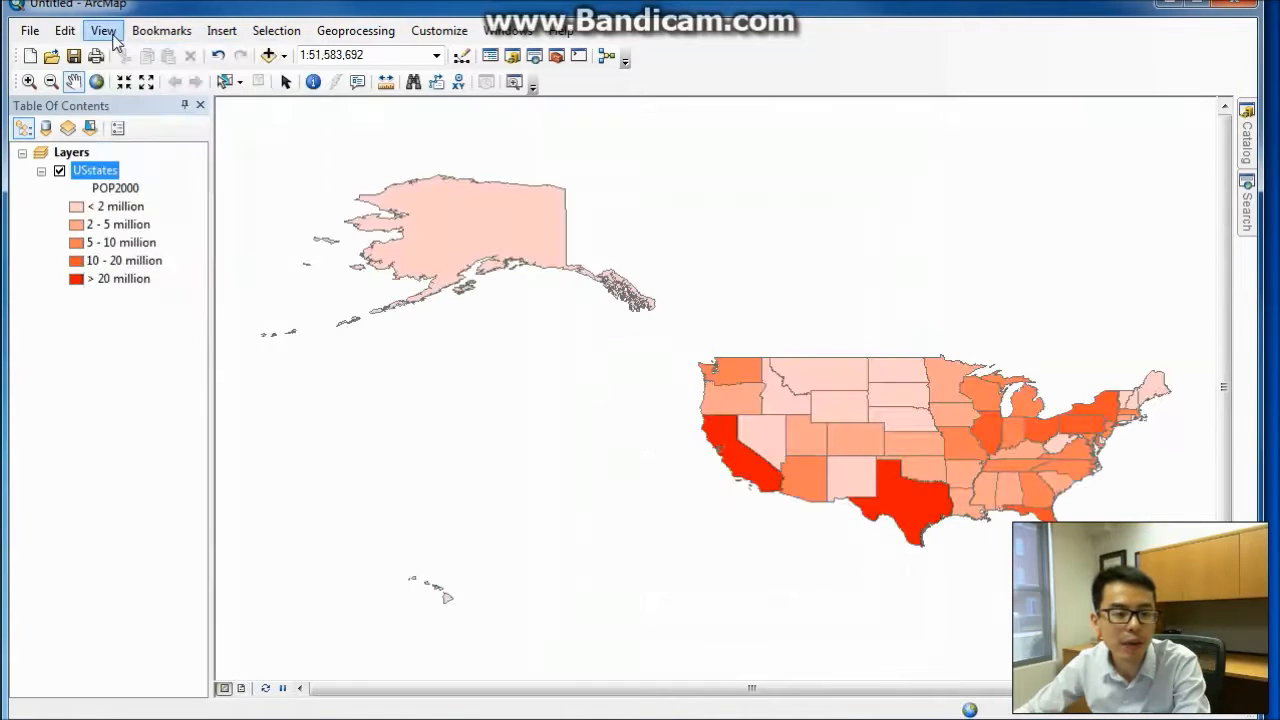
{"action": "left_click", "coordinate": [104, 30]}
{"action": "left_click", "coordinate": [128, 75]}
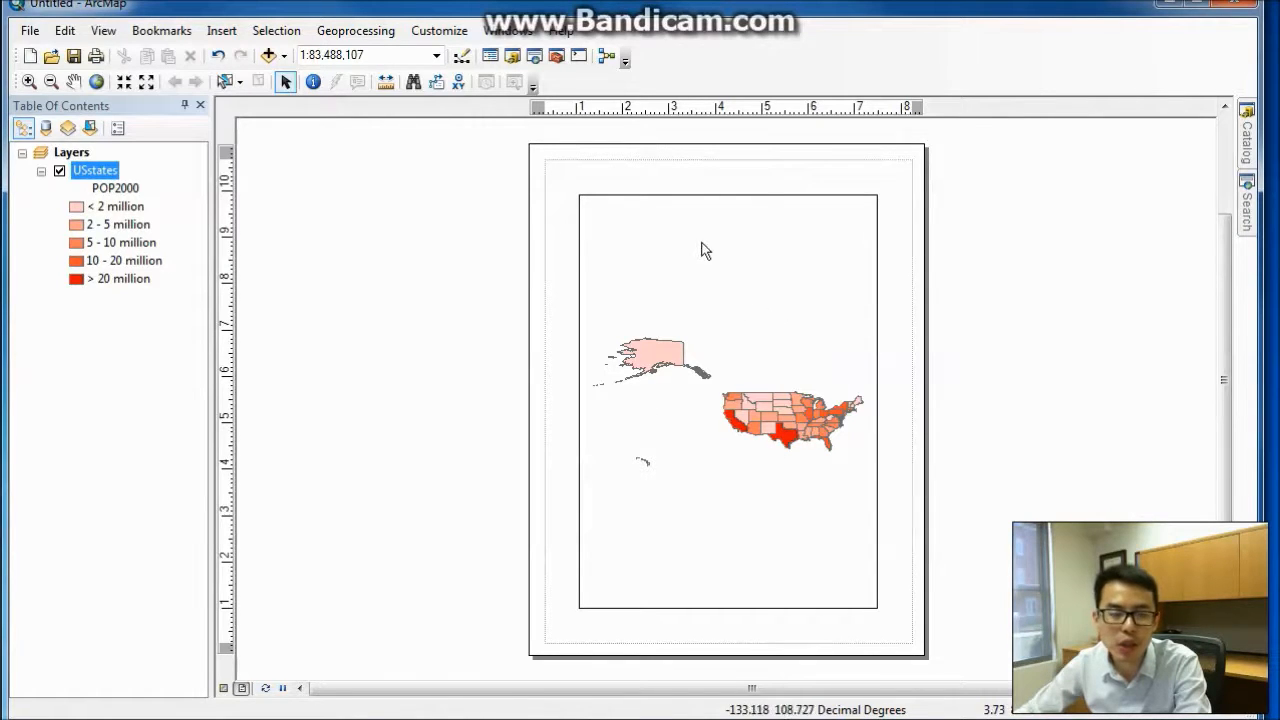
Insert the map title "Population 2000 of US" into the layout
{"action": "left_click", "coordinate": [224, 36]}
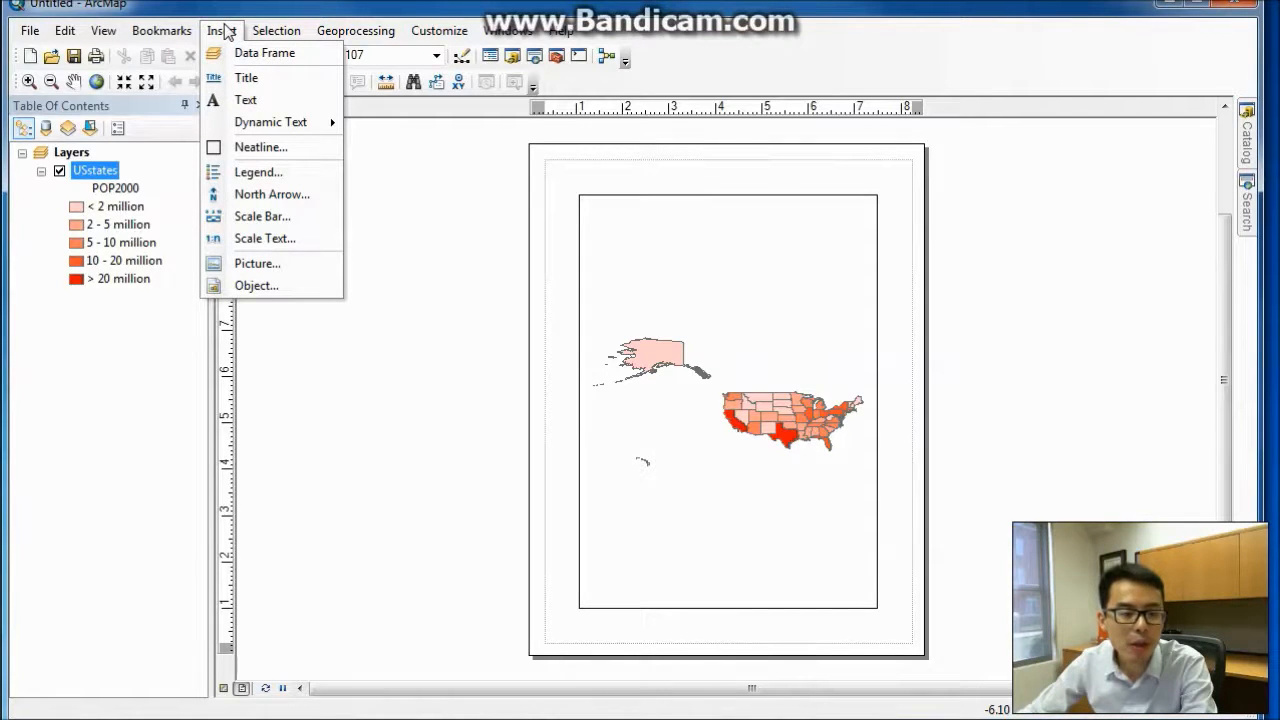
{"action": "left_click", "coordinate": [239, 79]}
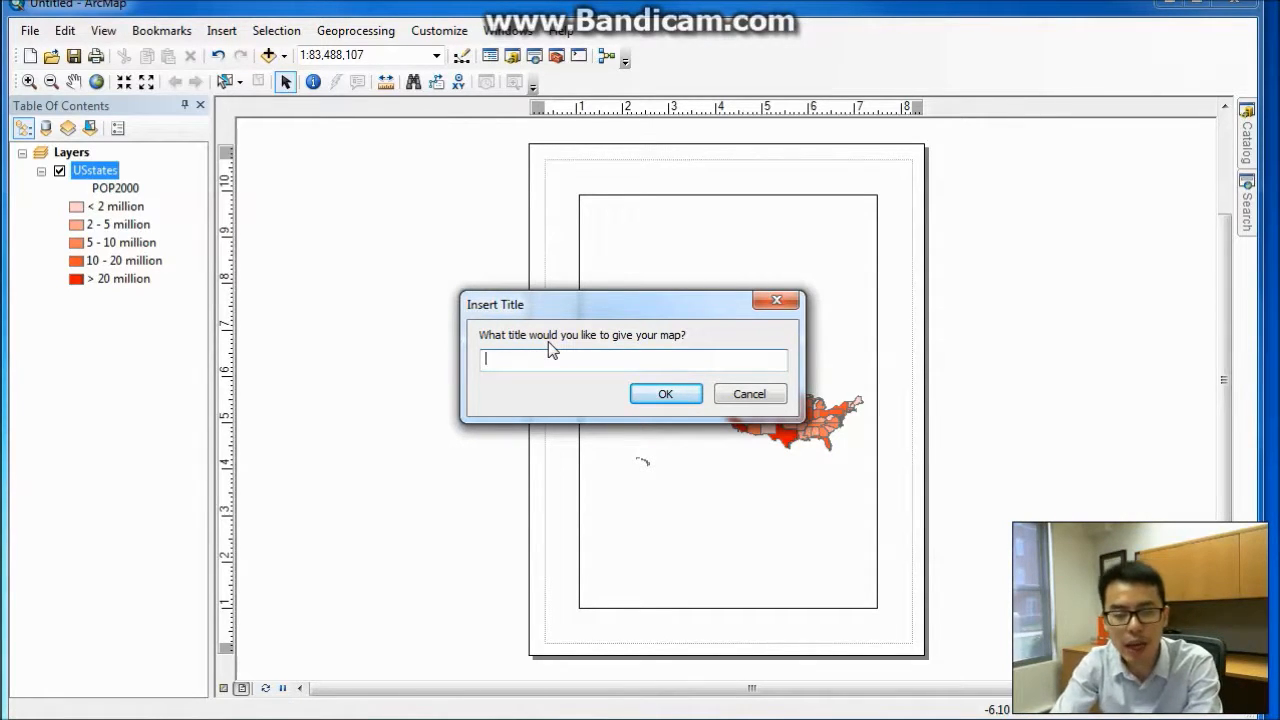
{"action": "type", "text": "Populati"}
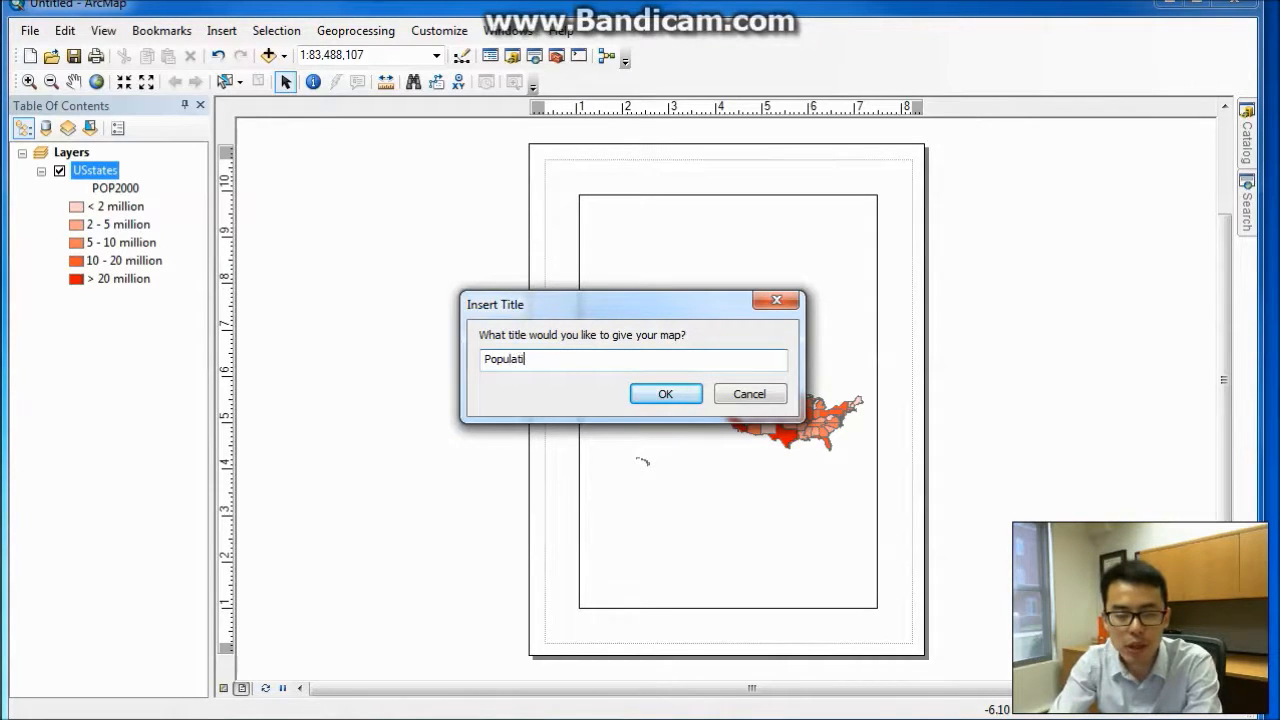
{"action": "type", "text": "on 2000 of US"}
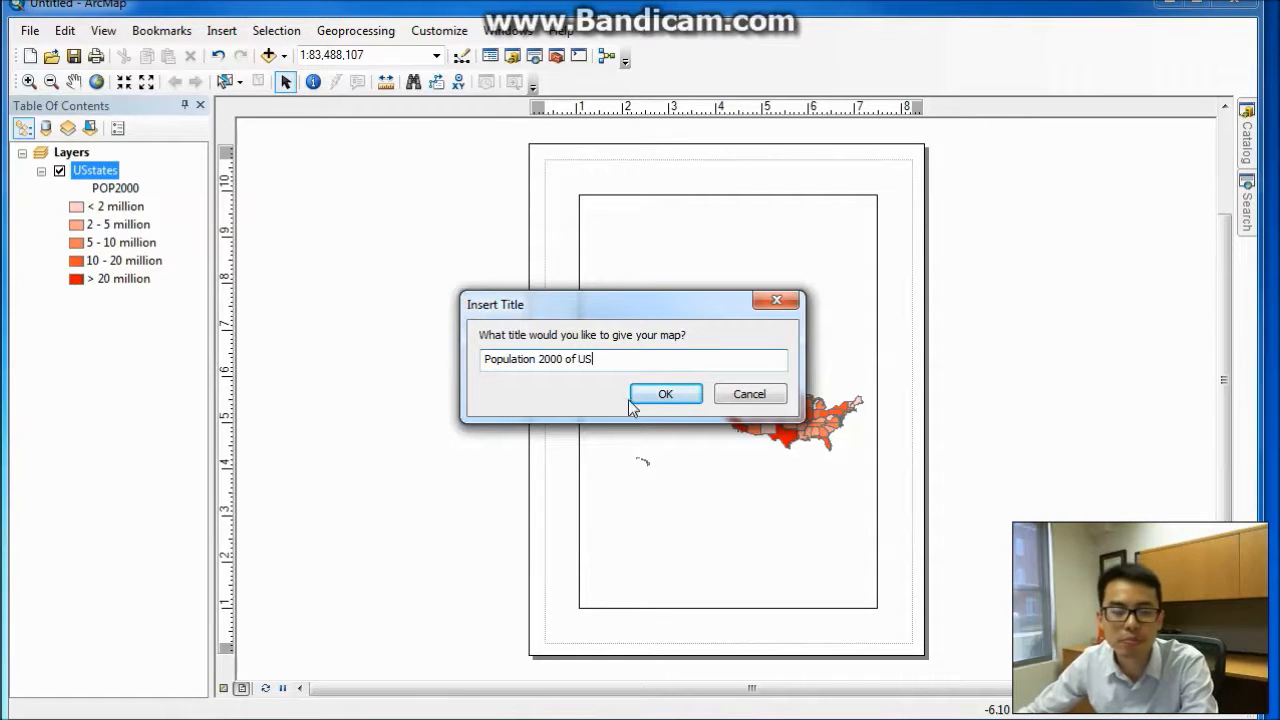
{"action": "left_click", "coordinate": [687, 396]}
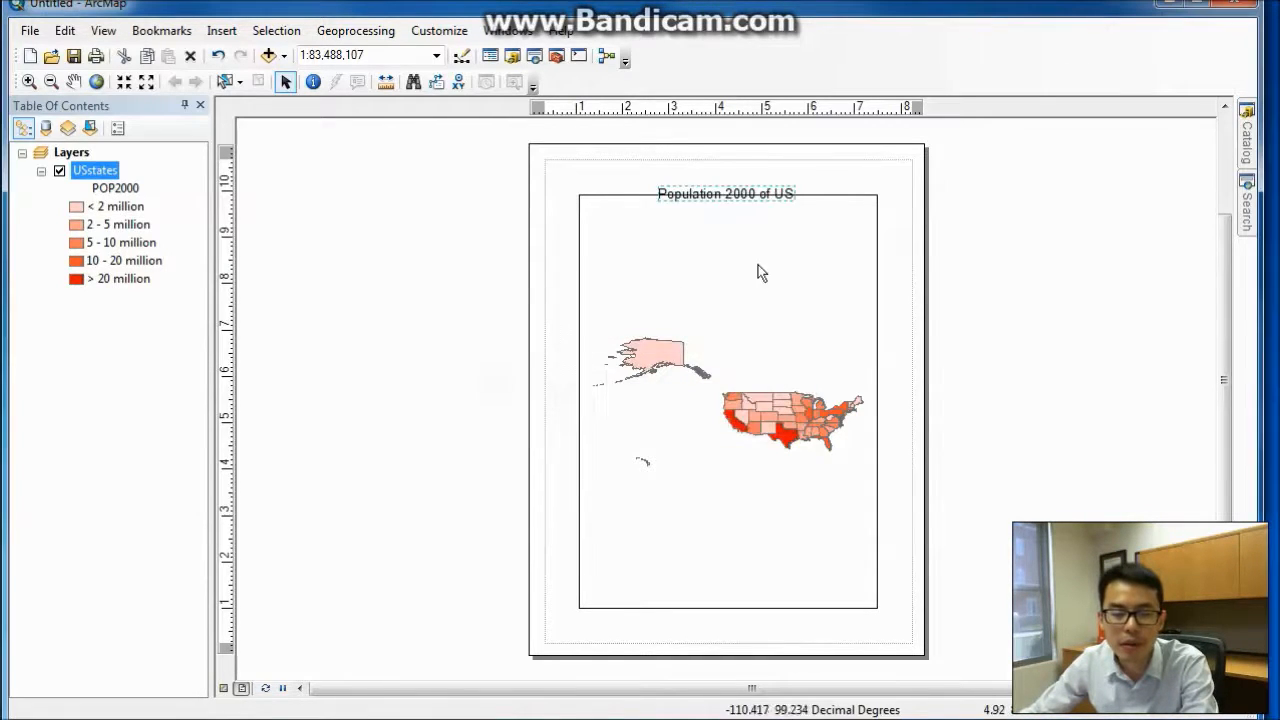
Move the title down just inside the upper edge of the data frame and deselect it
{"action": "left_click_drag", "start_coordinate": [743, 194], "coordinate": [743, 226]}
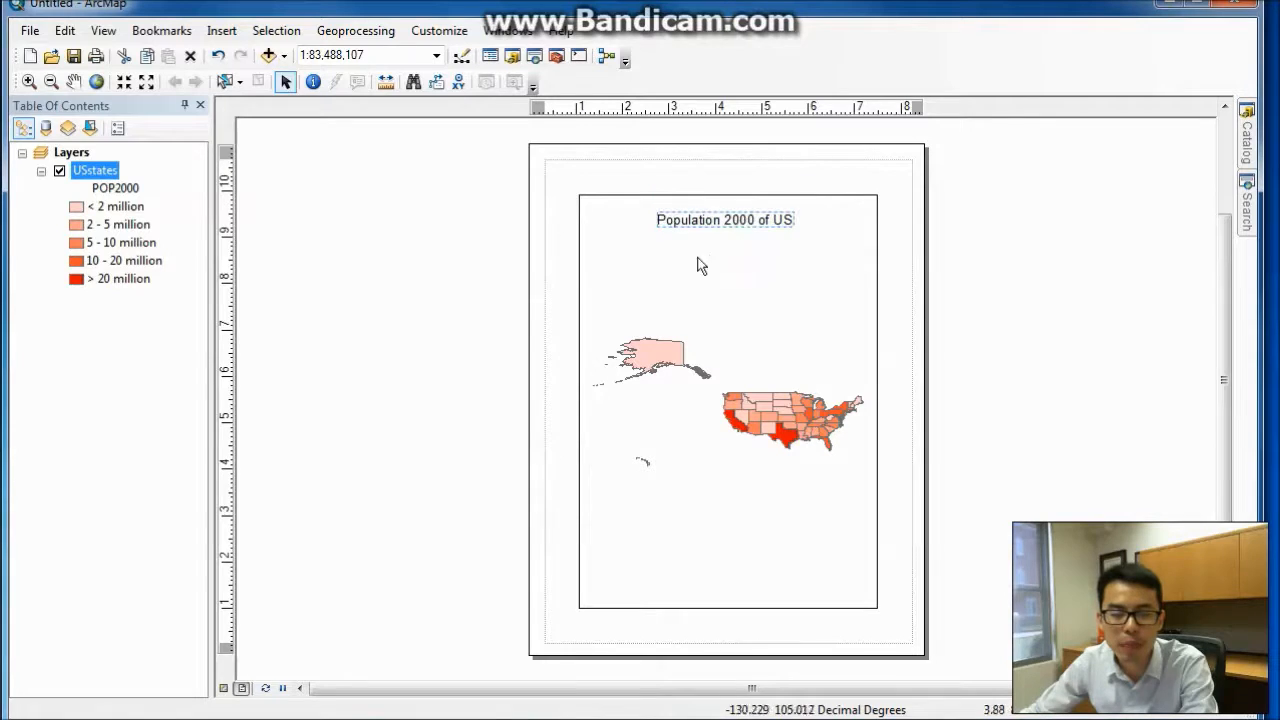
{"action": "left_click", "coordinate": [606, 234]}
{"action": "left_click", "coordinate": [473, 226]}
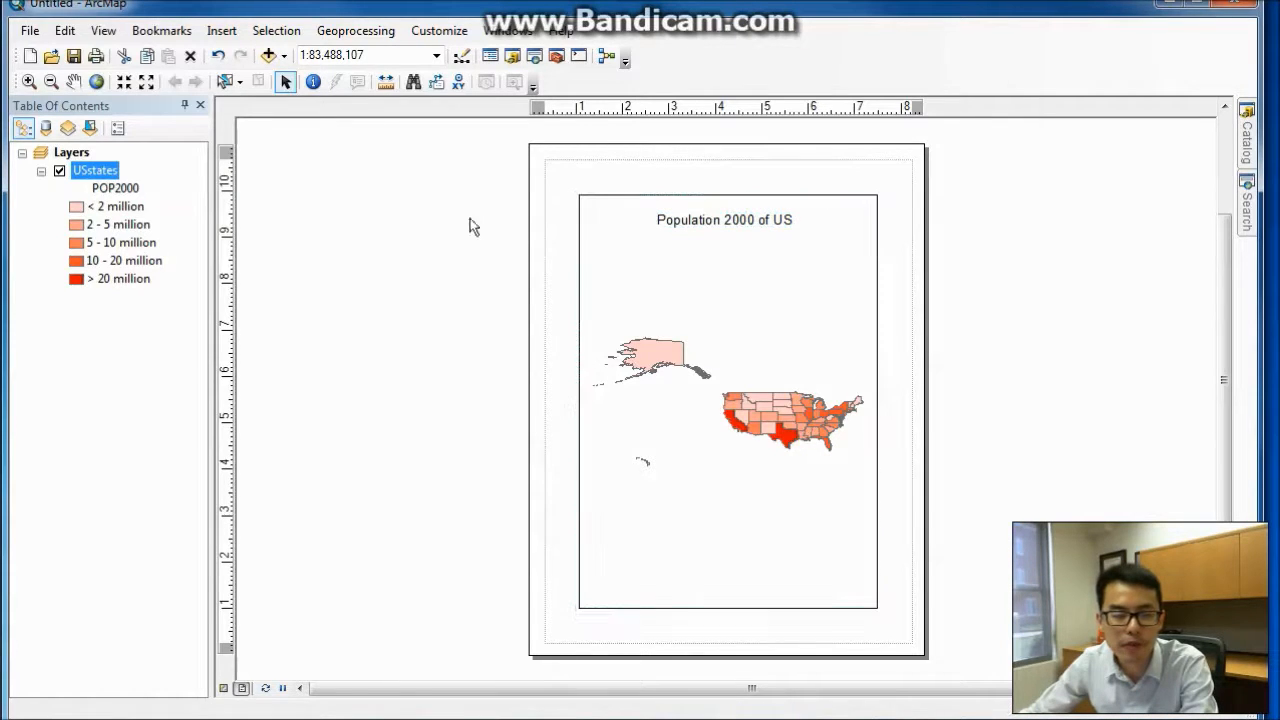
Insert a new text element into the map layout
{"action": "left_click", "coordinate": [221, 30]}
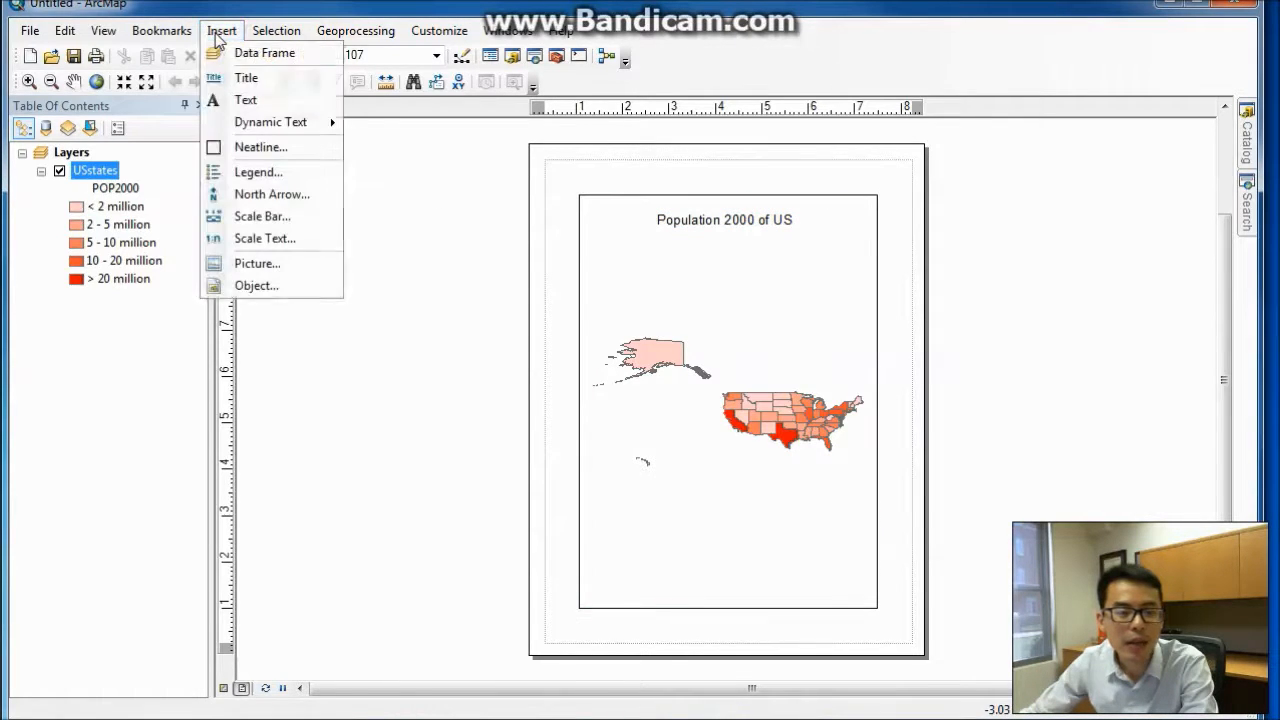
{"action": "left_click", "coordinate": [240, 100]}
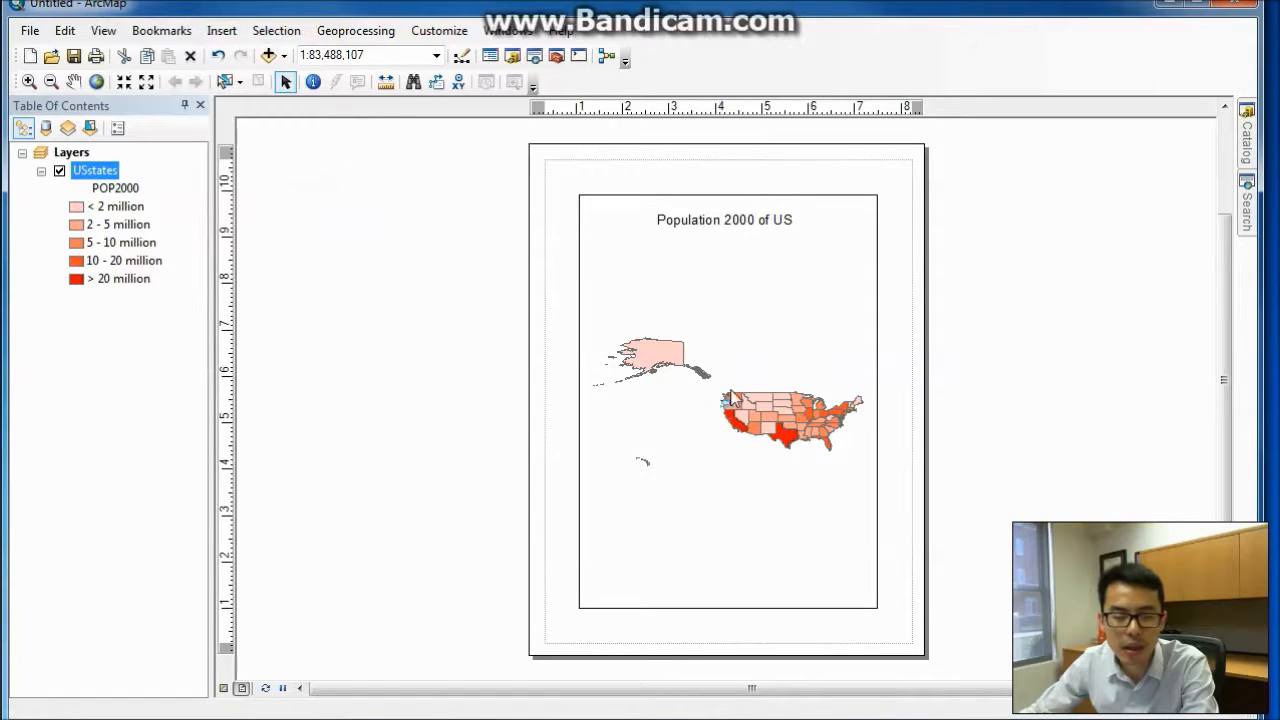